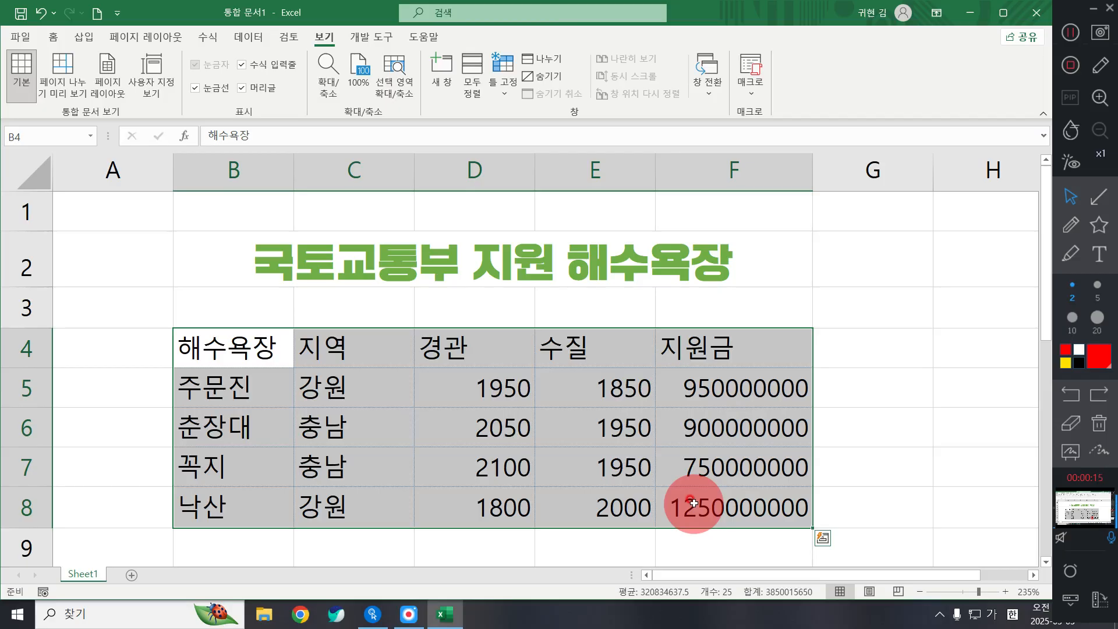
Center the contents of the beach table B4:F8 horizontally within their cells
{"action": "left_click", "coordinate": [53, 40]}
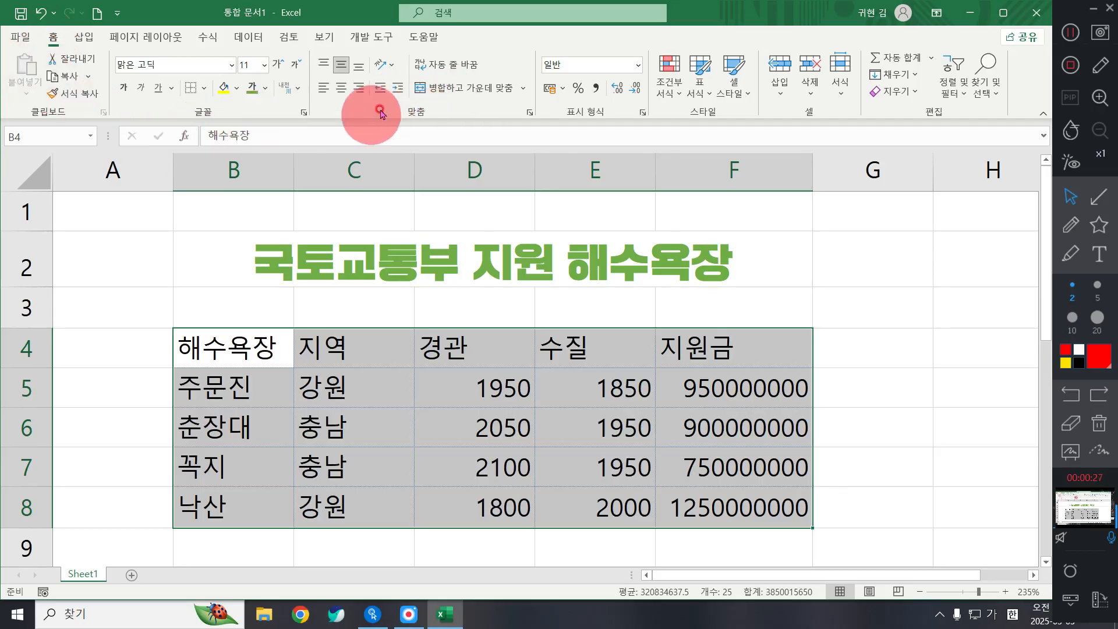
{"action": "key", "text": "ctrl+q"}
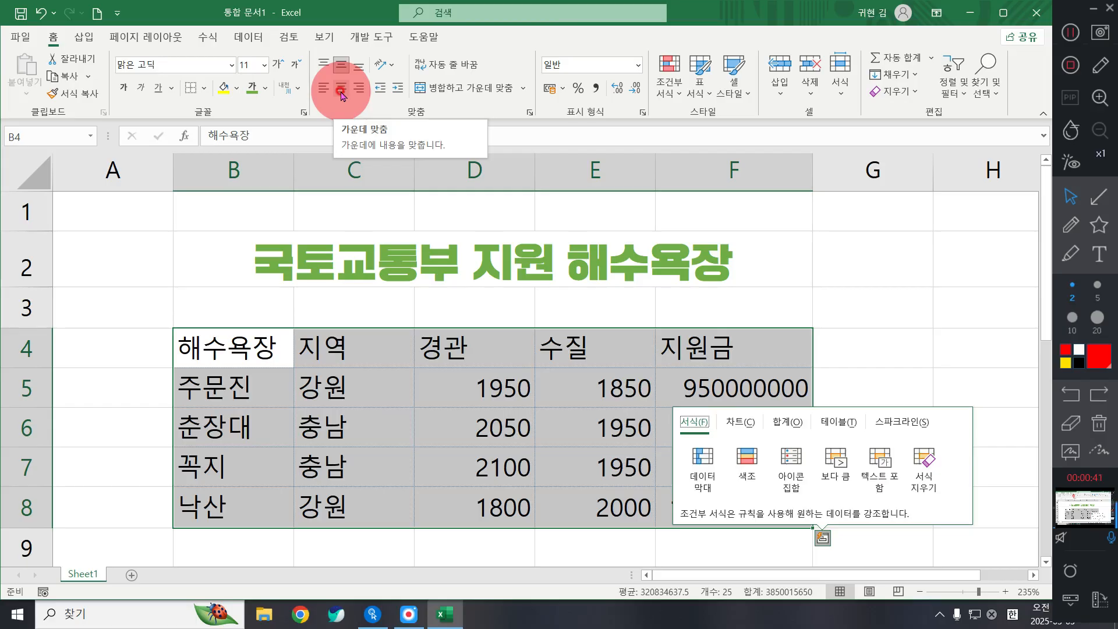
{"action": "left_click", "coordinate": [61, 41]}
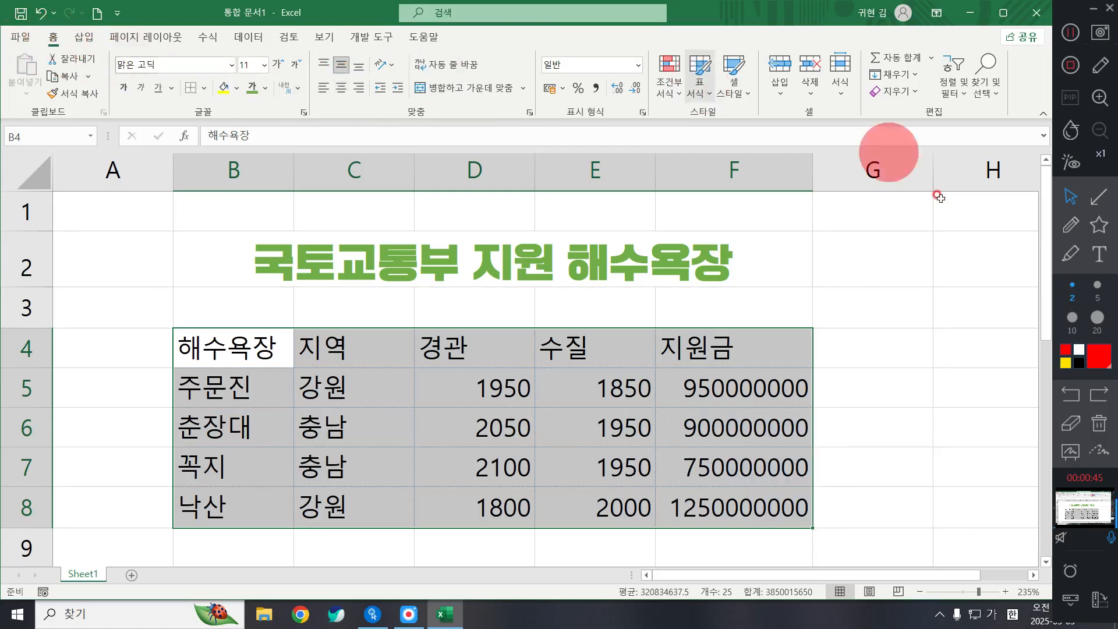
{"action": "left_click", "coordinate": [1099, 196]}
{"action": "left_click", "coordinate": [1070, 294]}
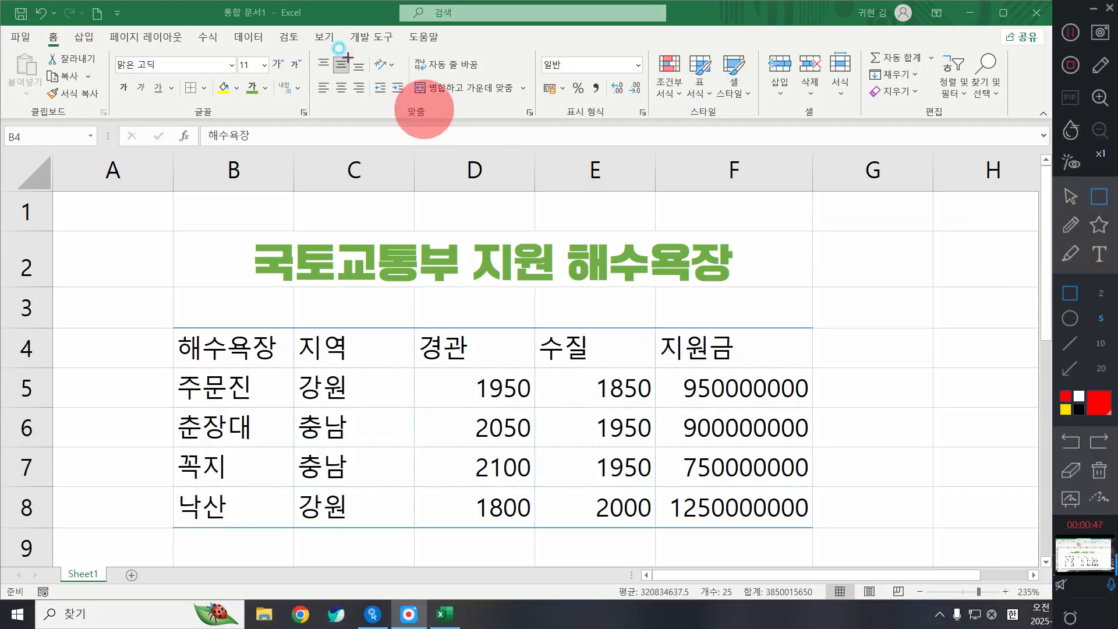
{"action": "left_click_drag", "start_coordinate": [302, 39], "coordinate": [550, 131]}
{"action": "left_click", "coordinate": [1070, 196]}
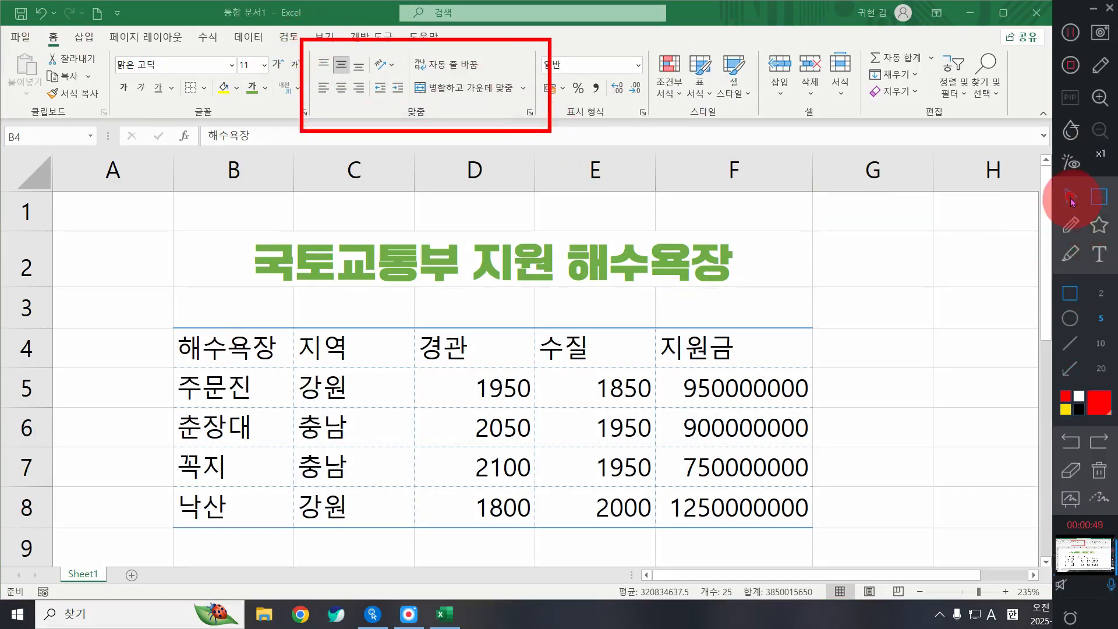
{"action": "left_click", "coordinate": [341, 88]}
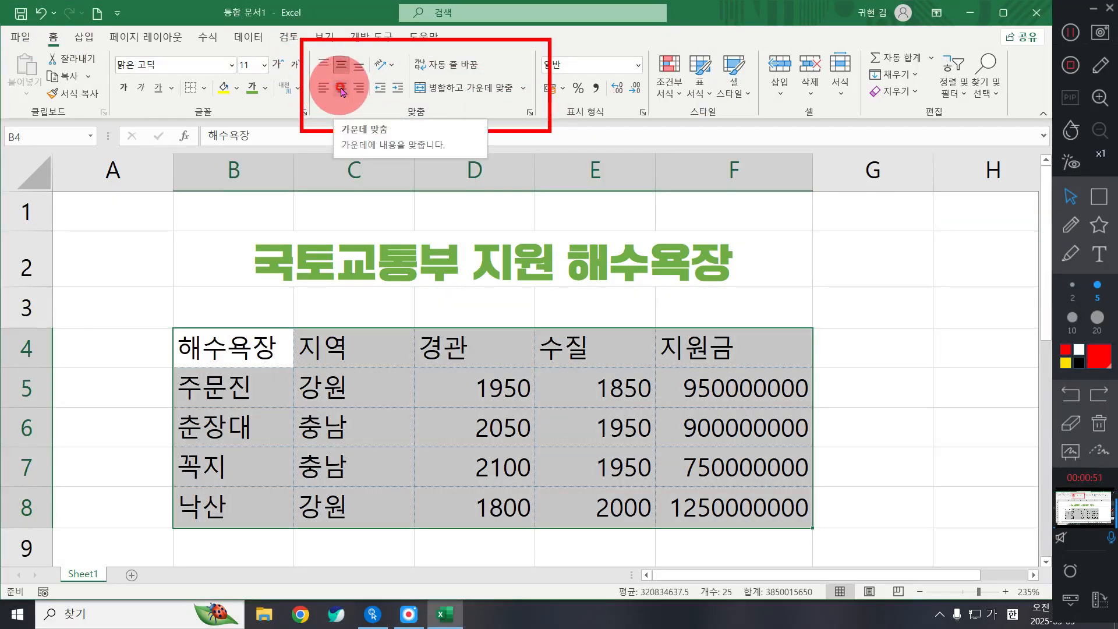
{"action": "key", "text": "ctrl+q"}
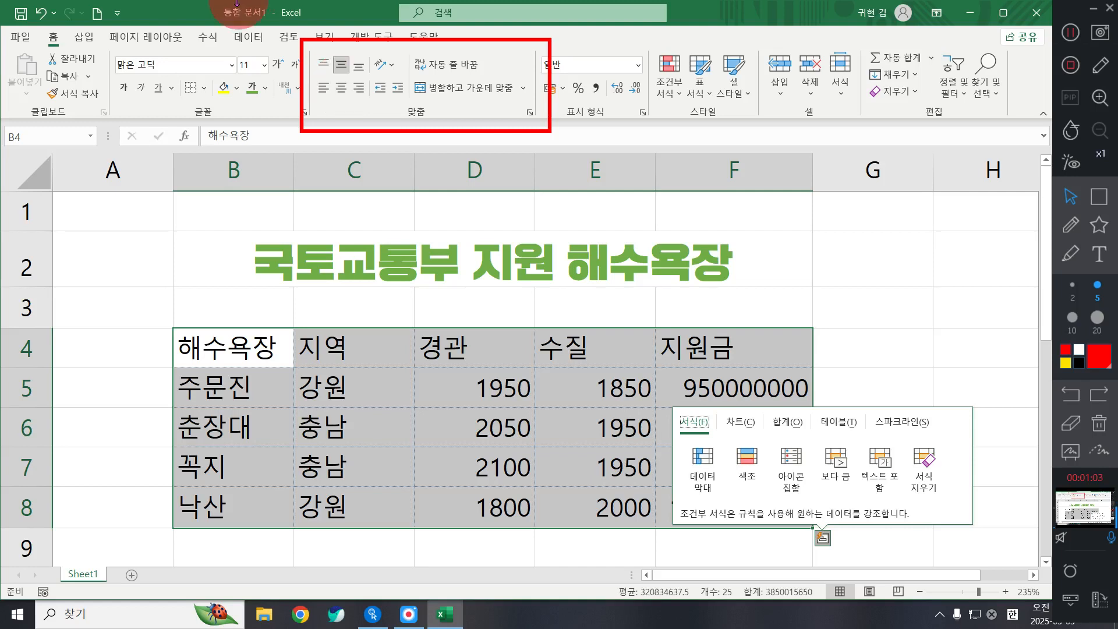
{"action": "left_click", "coordinate": [341, 89]}
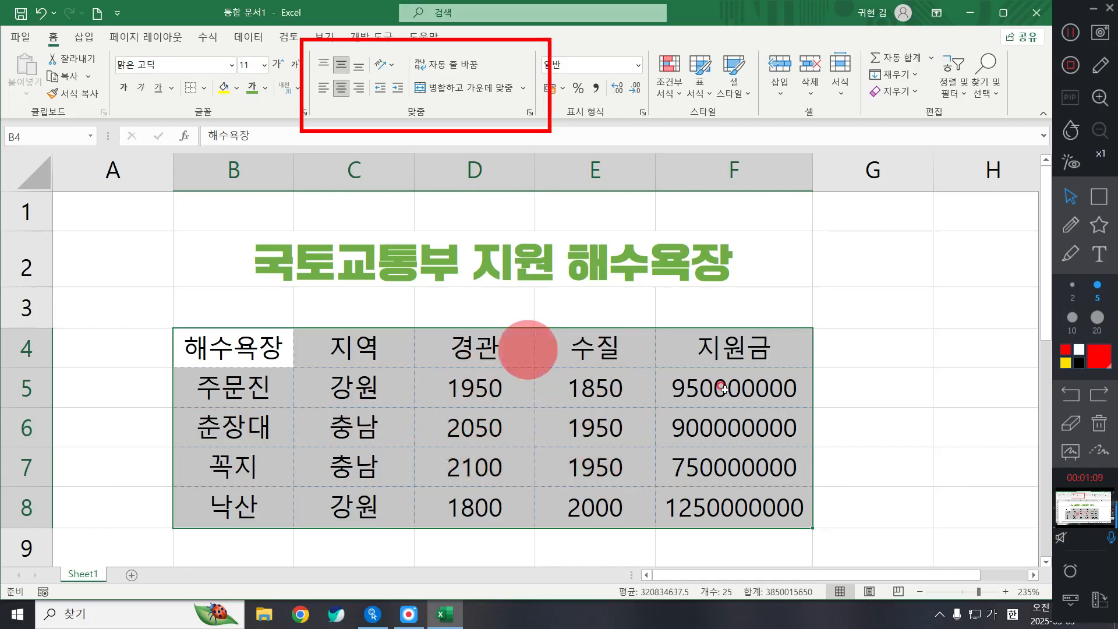
{"action": "left_click", "coordinate": [1098, 424]}
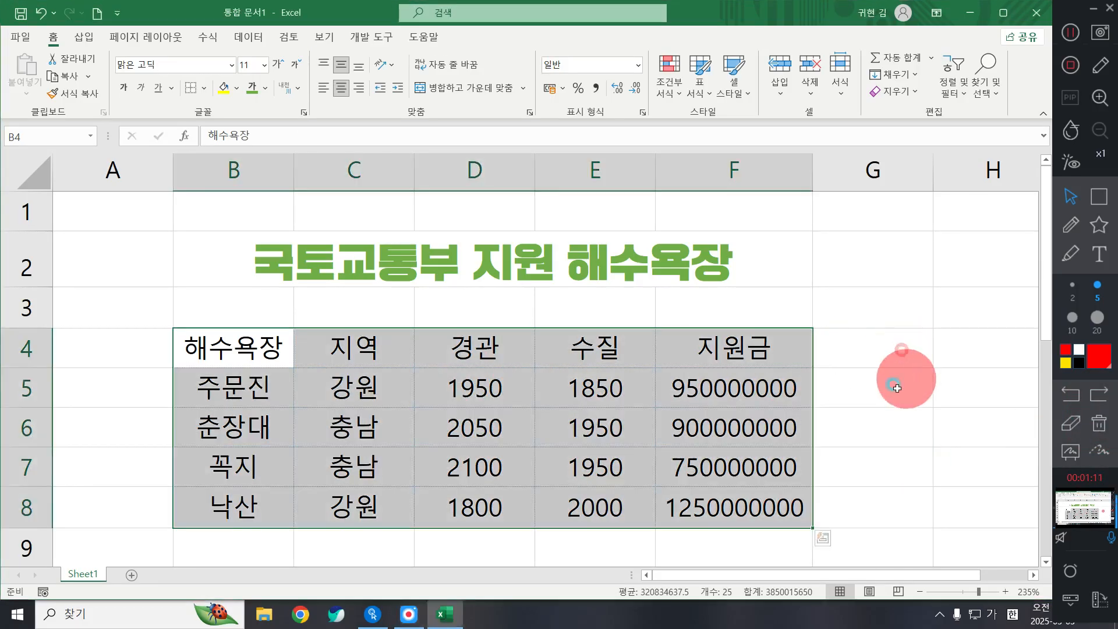
{"action": "left_click", "coordinate": [948, 376]}
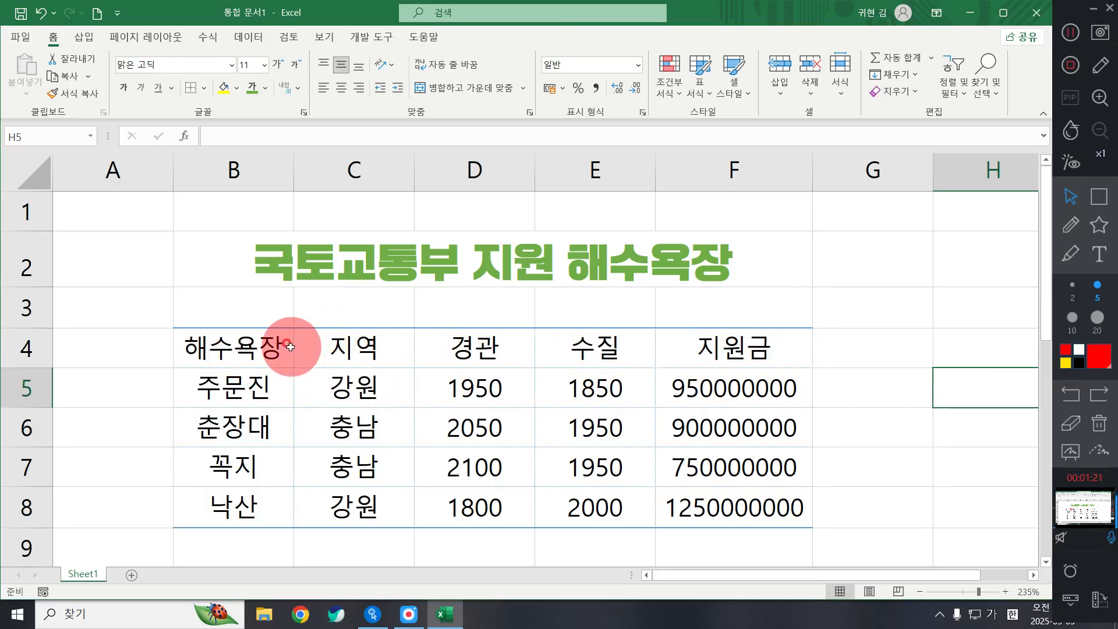
Fill the table's header row B4:F4 with the lightest tint of the second theme blue
{"action": "left_click_drag", "start_coordinate": [212, 350], "coordinate": [733, 356]}
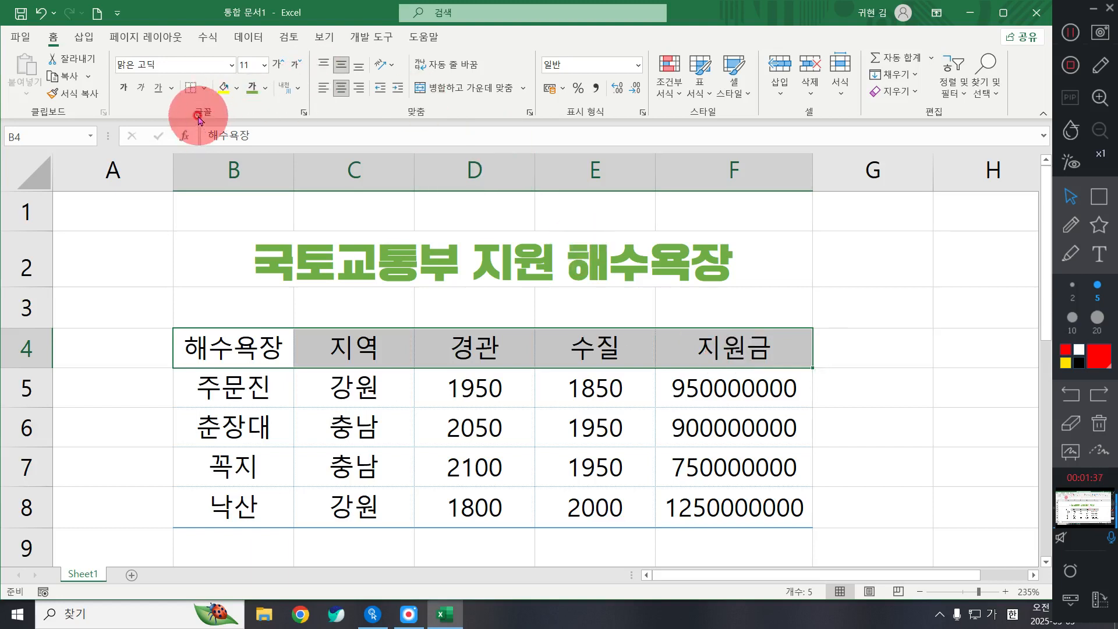
{"action": "left_click", "coordinate": [1099, 196]}
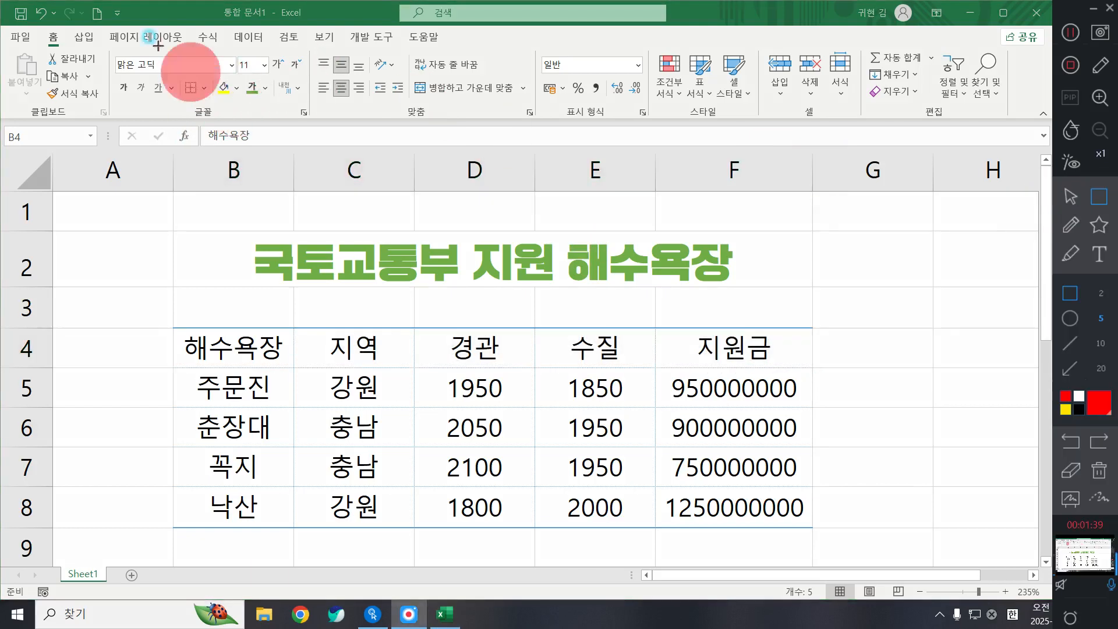
{"action": "mouse_move", "coordinate": [104, 32]}
{"action": "left_mouse_down"}
{"action": "mouse_move", "coordinate": [317, 117]}
{"action": "mouse_move", "coordinate": [314, 130]}
{"action": "left_mouse_up"}
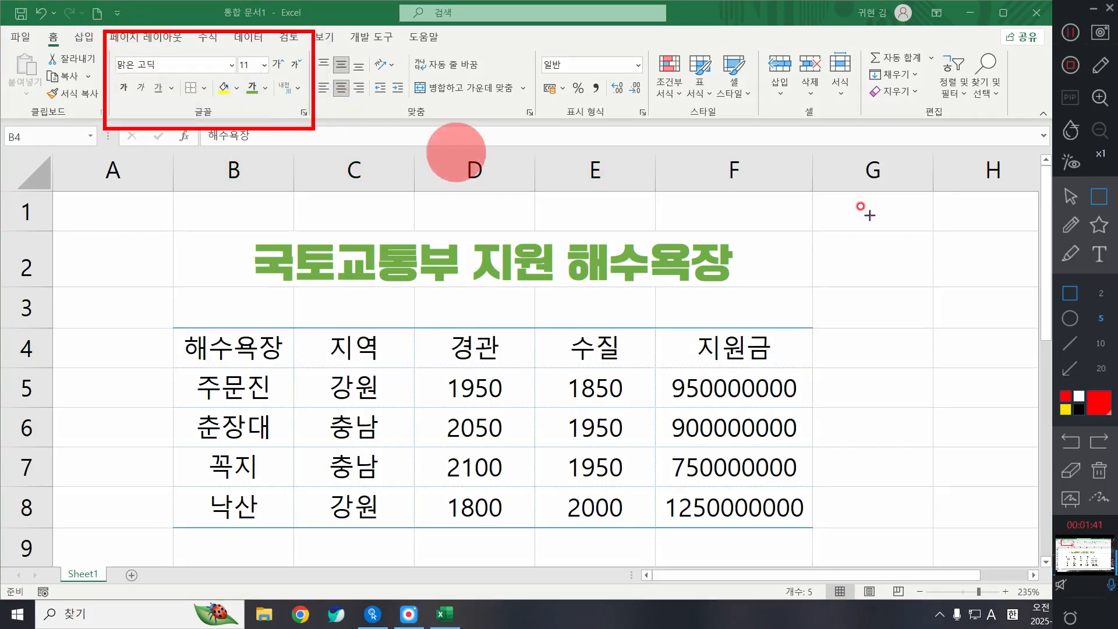
{"action": "left_click", "coordinate": [1071, 196]}
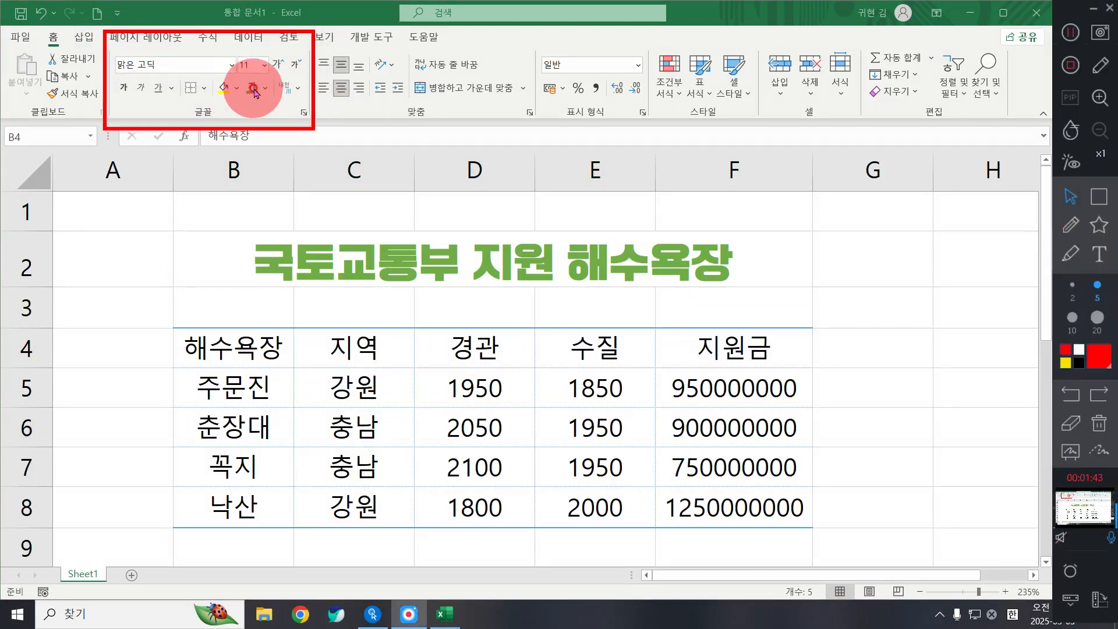
{"action": "left_click", "coordinate": [223, 90]}
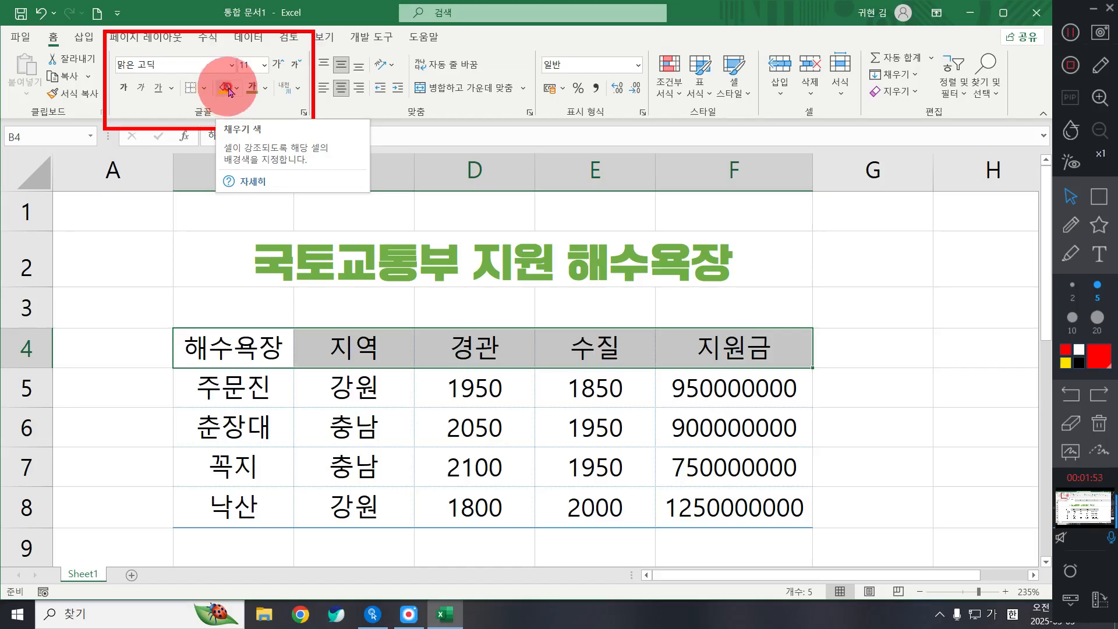
{"action": "left_click", "coordinate": [239, 90]}
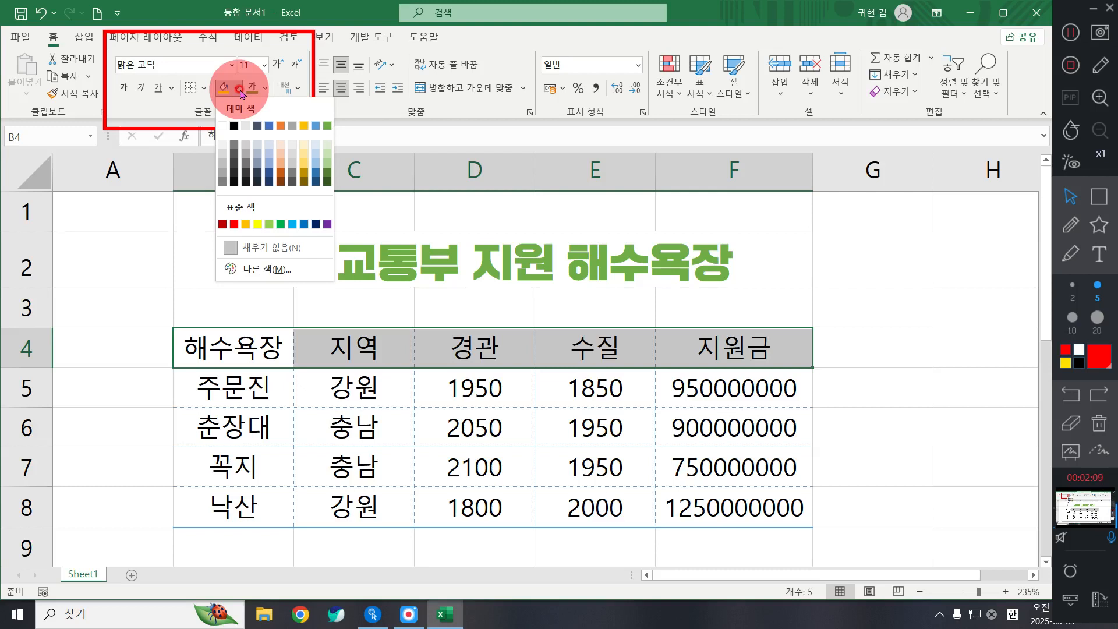
{"action": "left_click", "coordinate": [239, 90]}
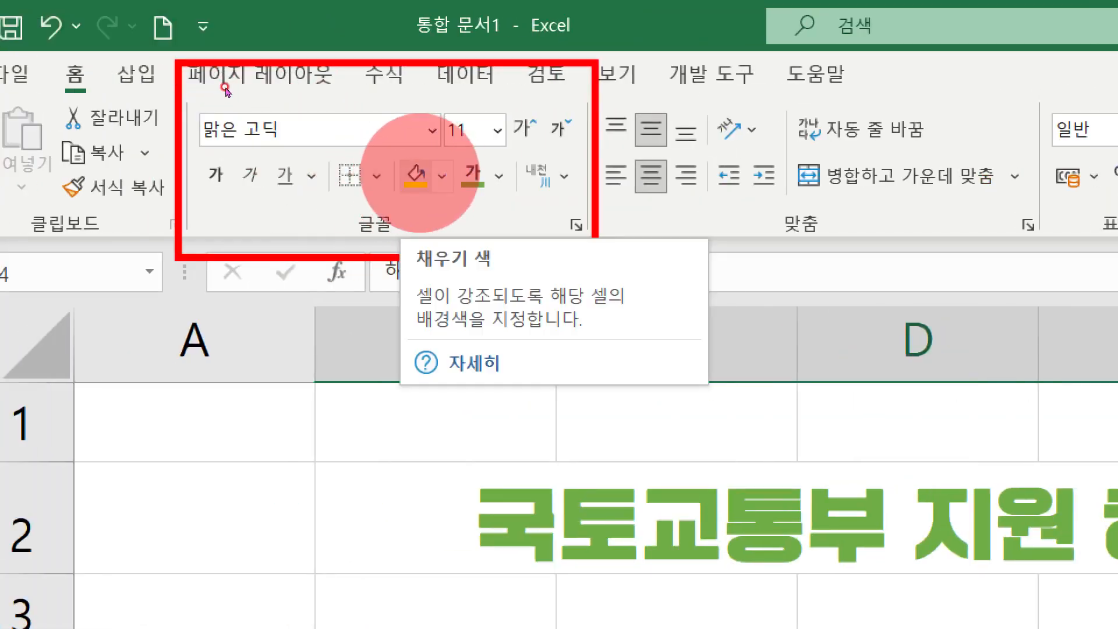
{"action": "left_click", "coordinate": [442, 176]}
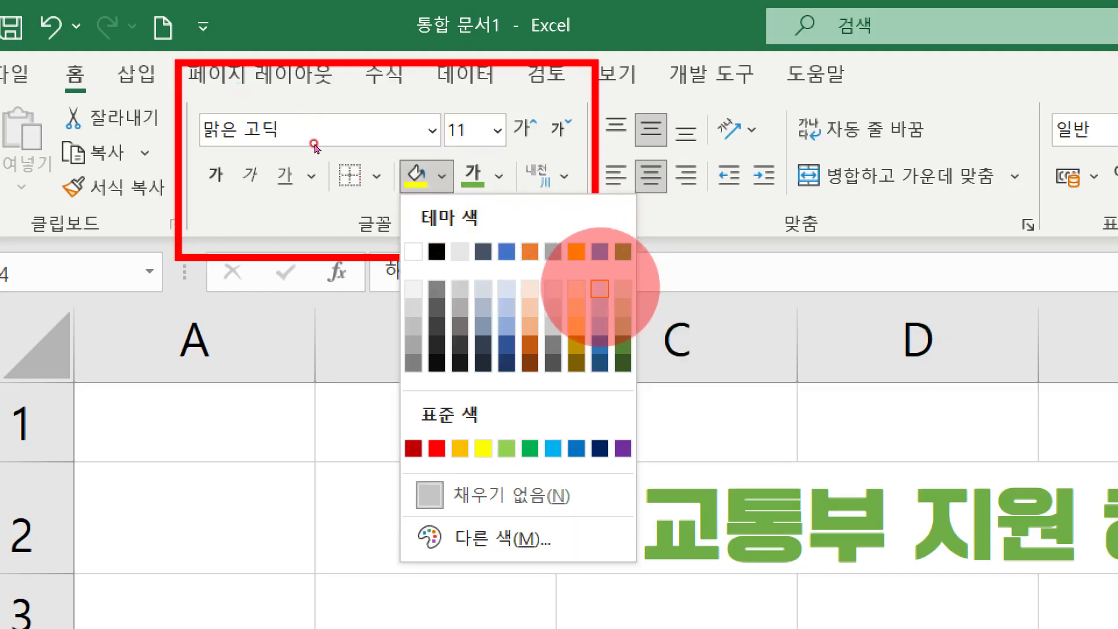
{"action": "left_click", "coordinate": [599, 289]}
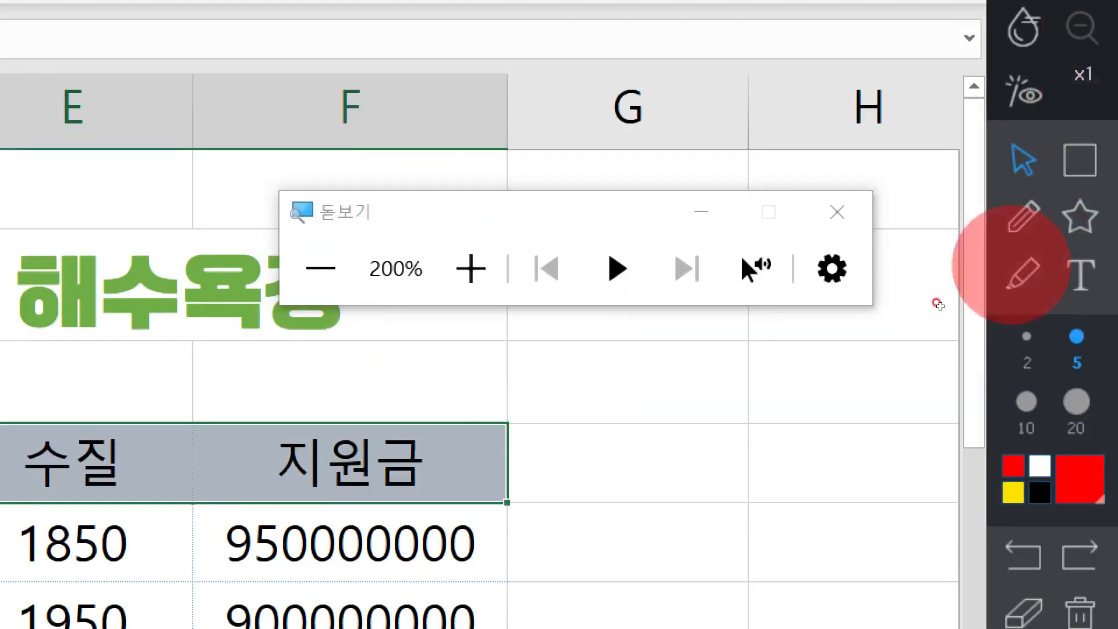
{"action": "left_click", "coordinate": [837, 212]}
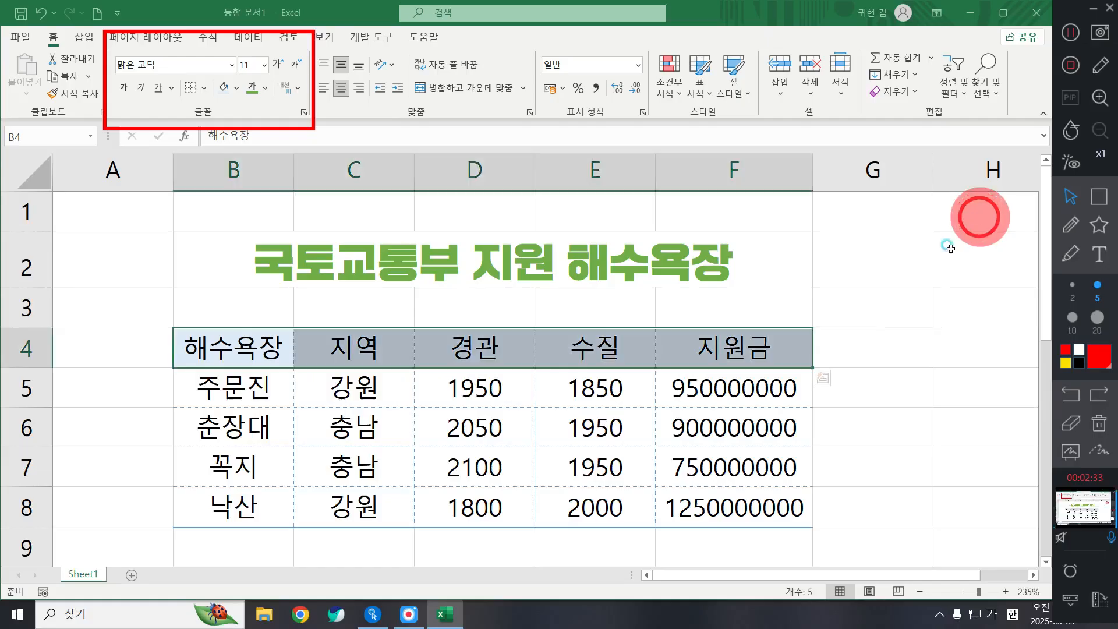
{"action": "left_click", "coordinate": [962, 391]}
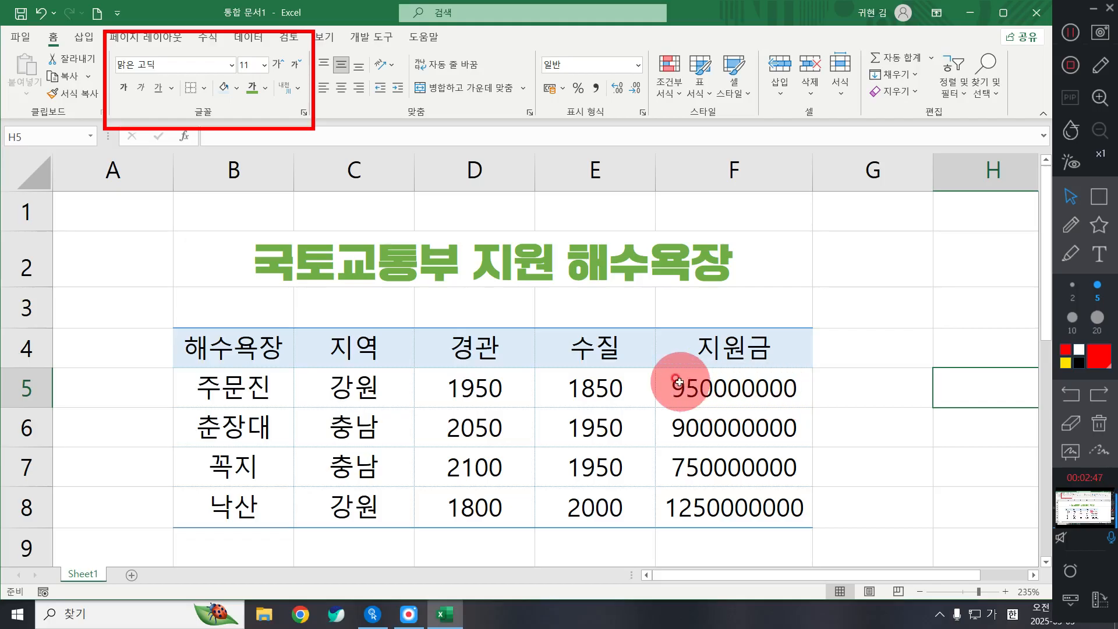
Apply the Comma Style thousands separator to the 경관, 수질 and 지원금 figures in D5:F8
{"action": "left_click_drag", "start_coordinate": [475, 387], "coordinate": [690, 507]}
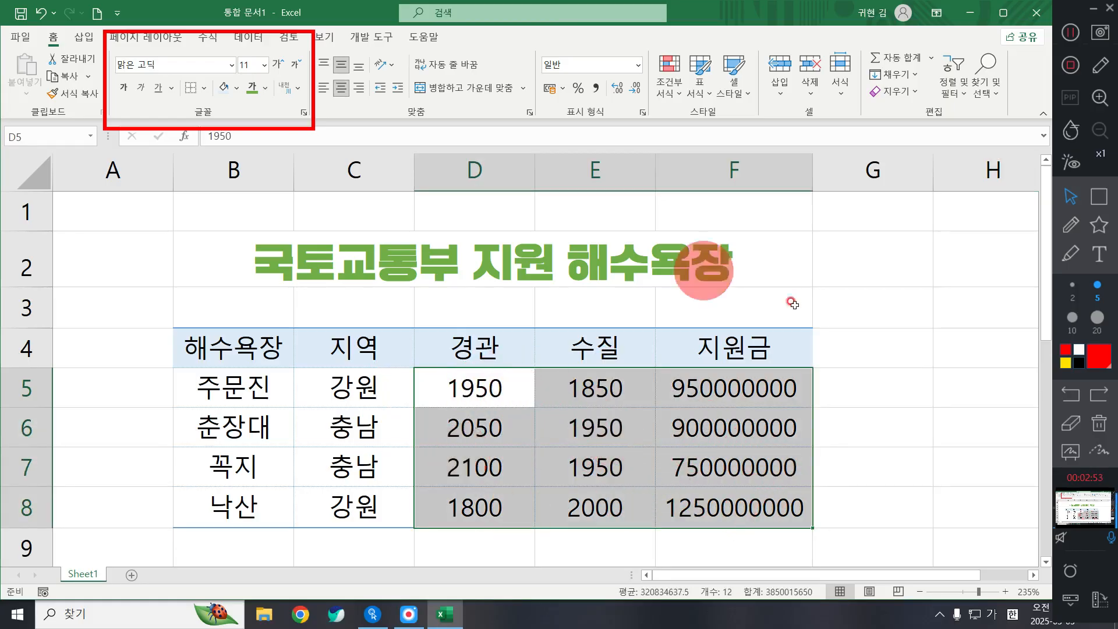
{"action": "left_click", "coordinate": [1099, 423]}
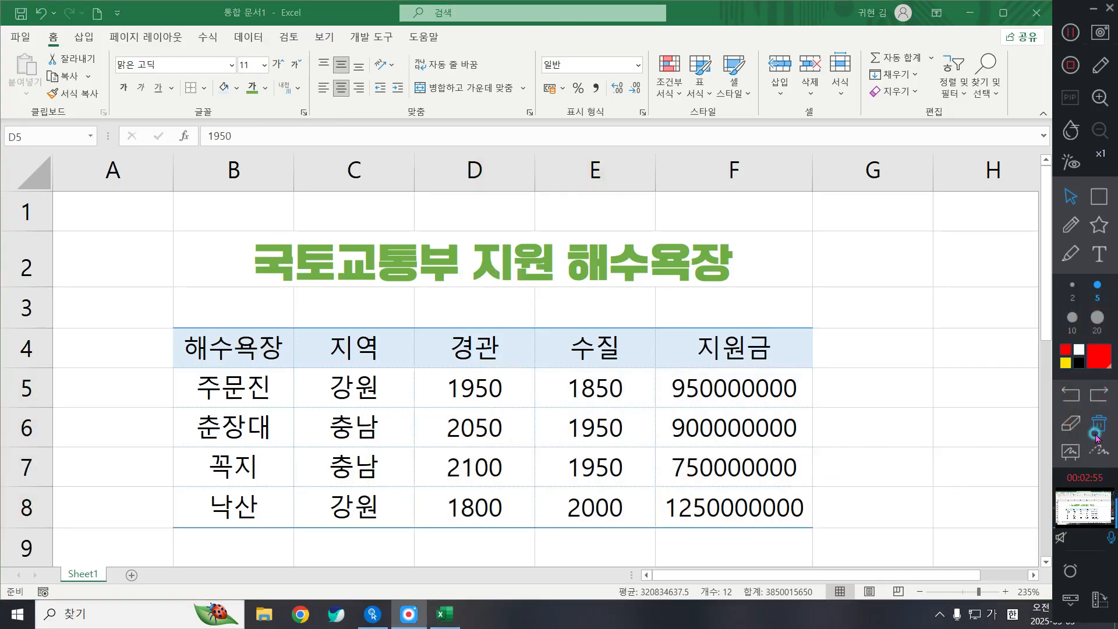
{"action": "left_click", "coordinate": [1070, 197]}
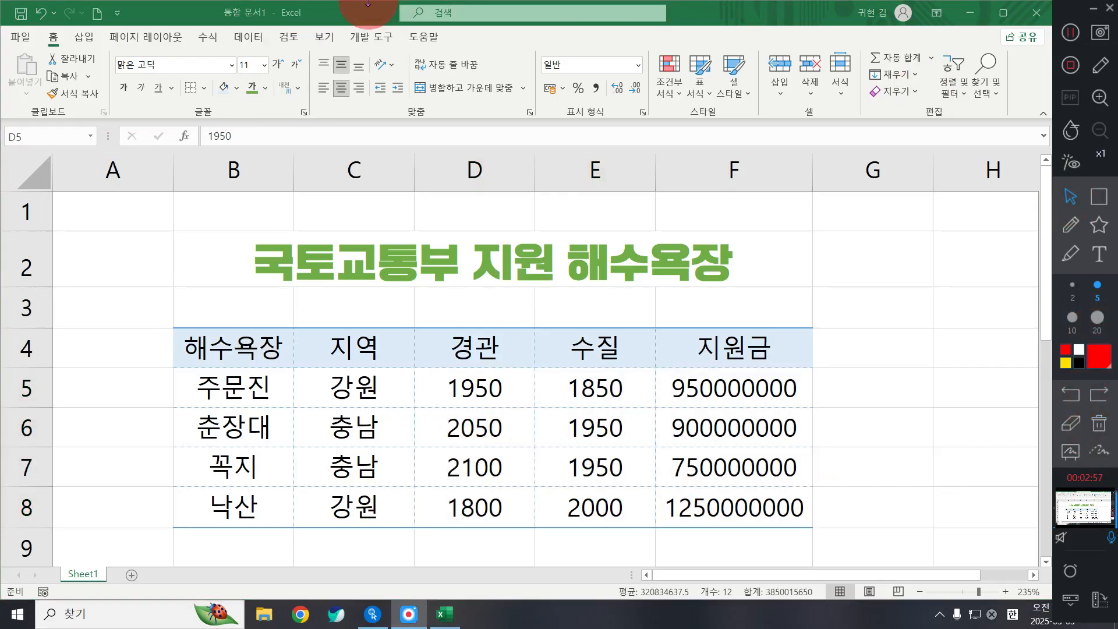
{"action": "left_click", "coordinate": [543, 368]}
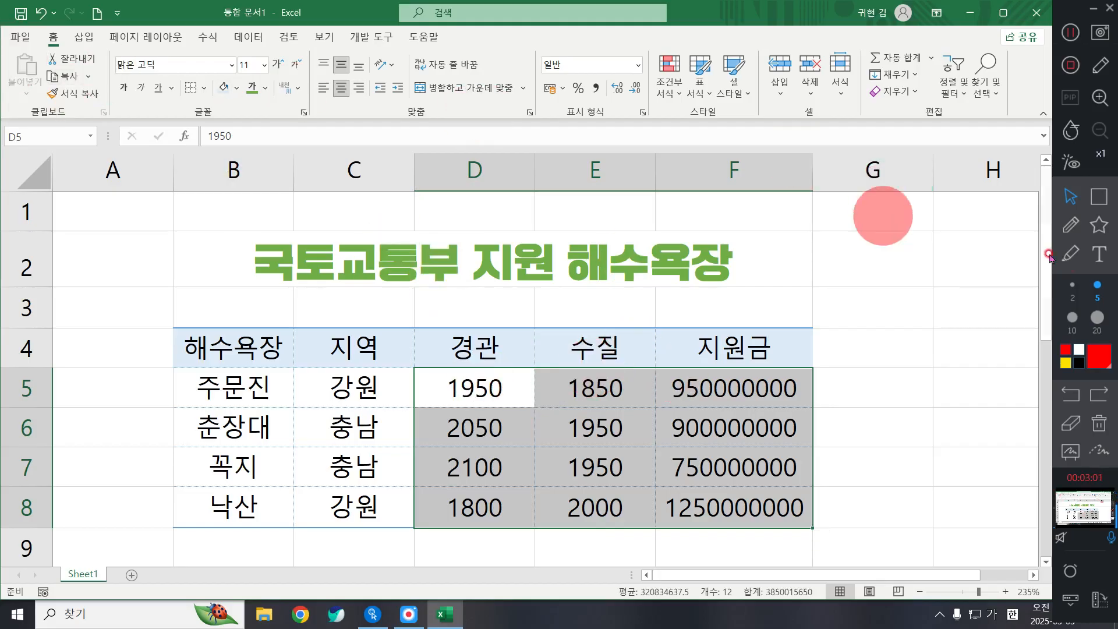
{"action": "left_click", "coordinate": [1099, 197]}
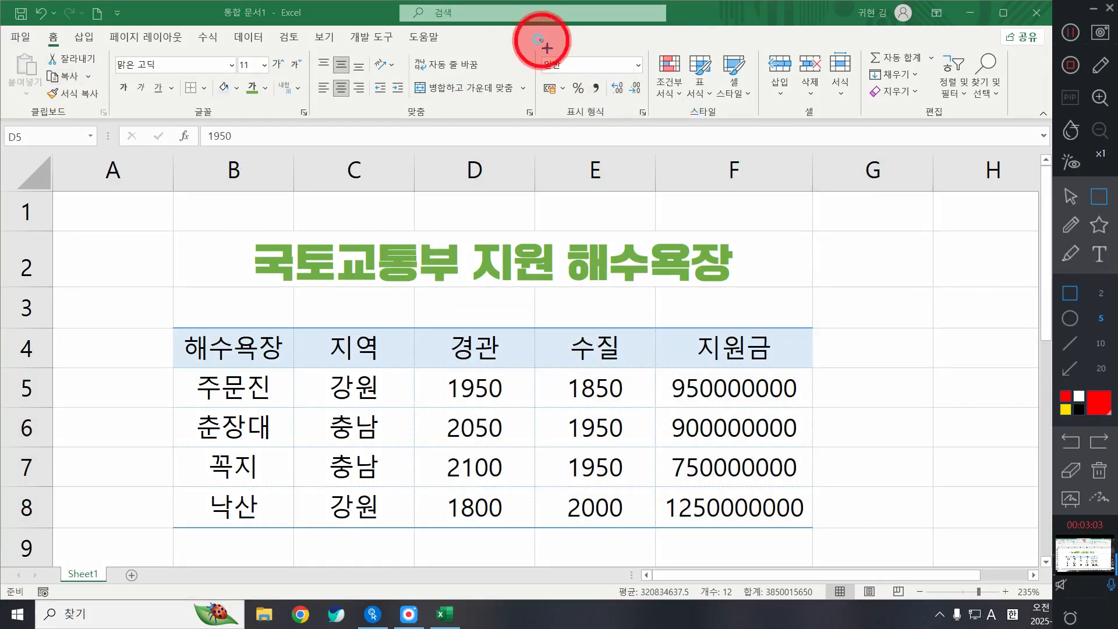
{"action": "left_click_drag", "start_coordinate": [541, 39], "coordinate": [654, 125]}
{"action": "left_click_drag", "start_coordinate": [521, 28], "coordinate": [664, 134]}
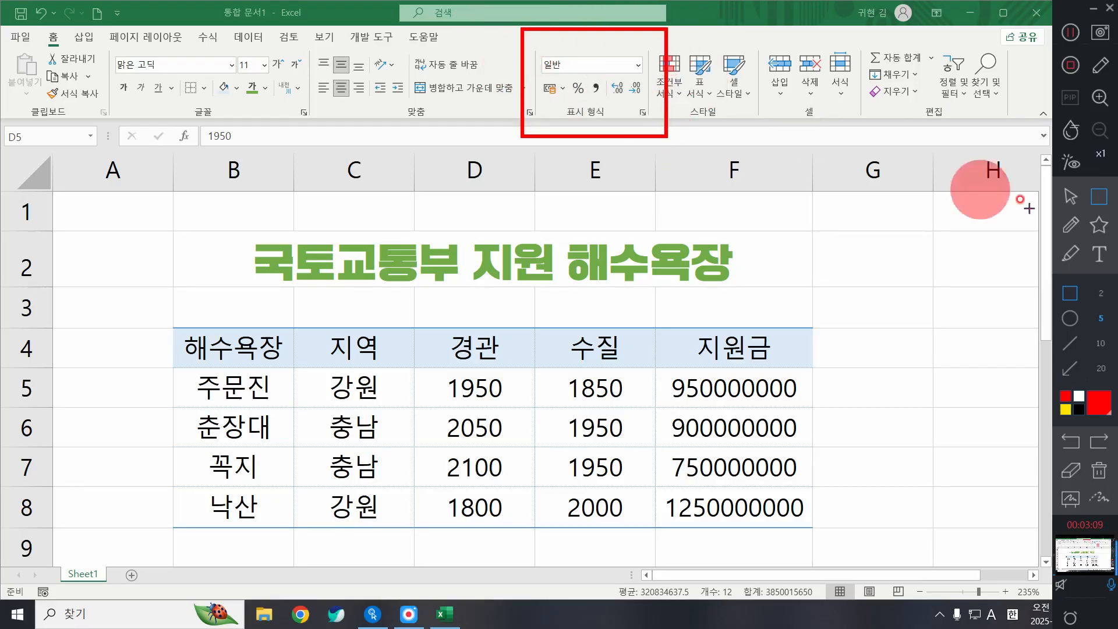
{"action": "left_click", "coordinate": [1071, 196]}
{"action": "left_click", "coordinate": [587, 88]}
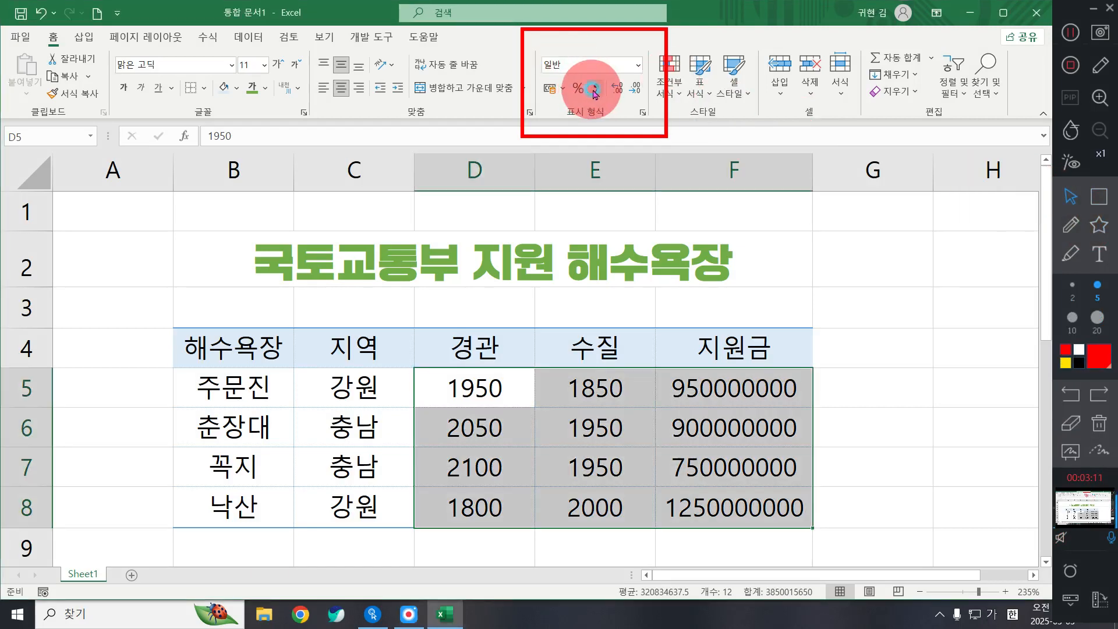
{"action": "key", "text": "ctrl+q"}
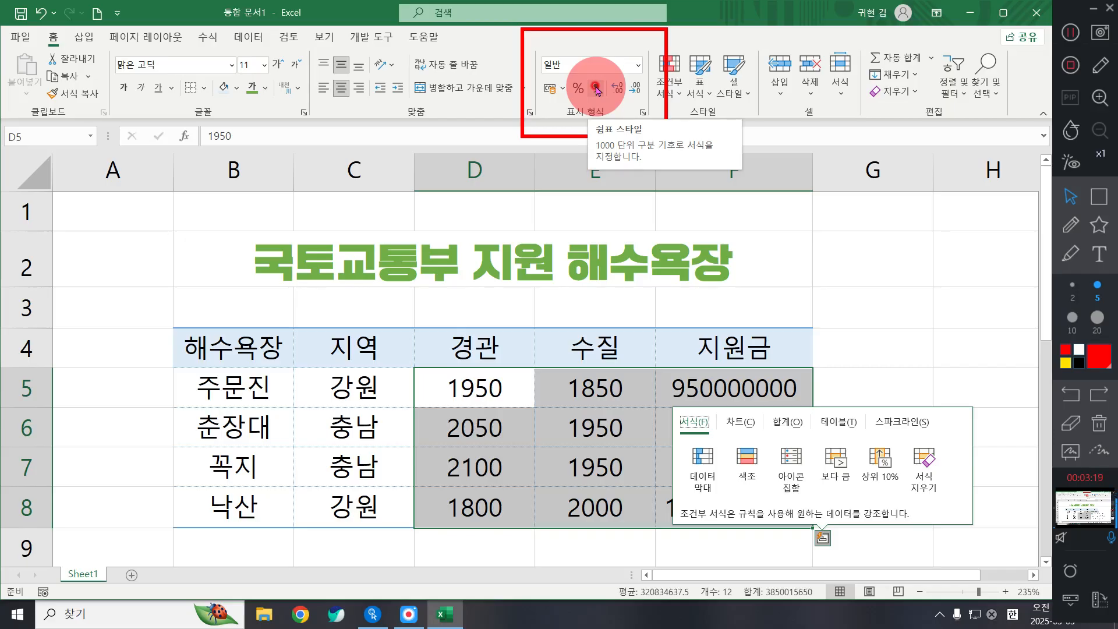
{"action": "left_click", "coordinate": [596, 88]}
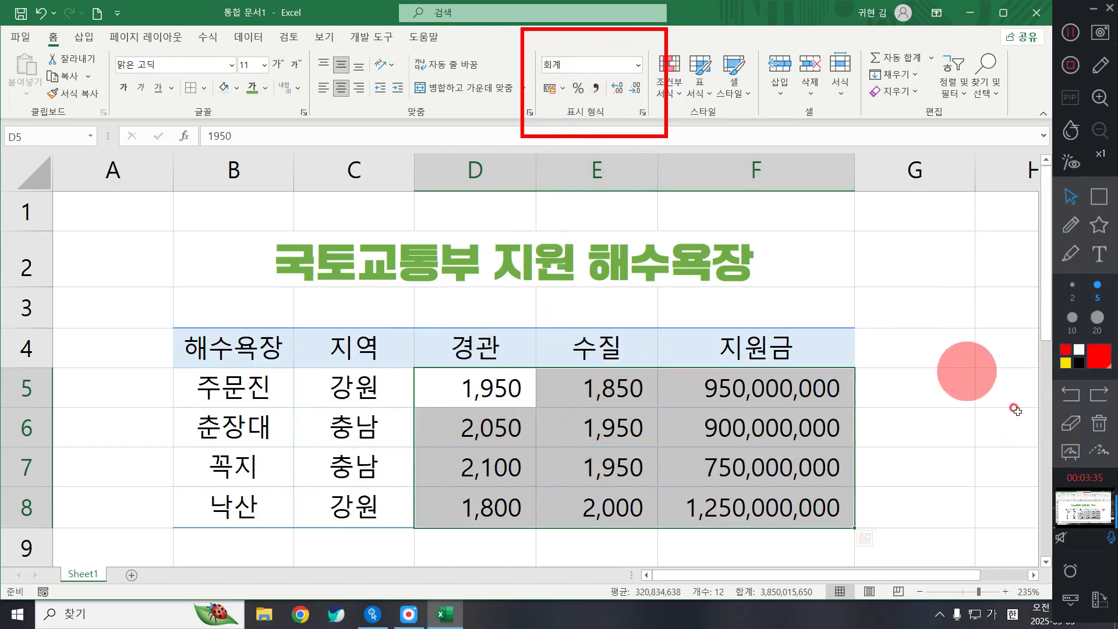
{"action": "left_click", "coordinate": [1097, 423]}
{"action": "left_click", "coordinate": [900, 304]}
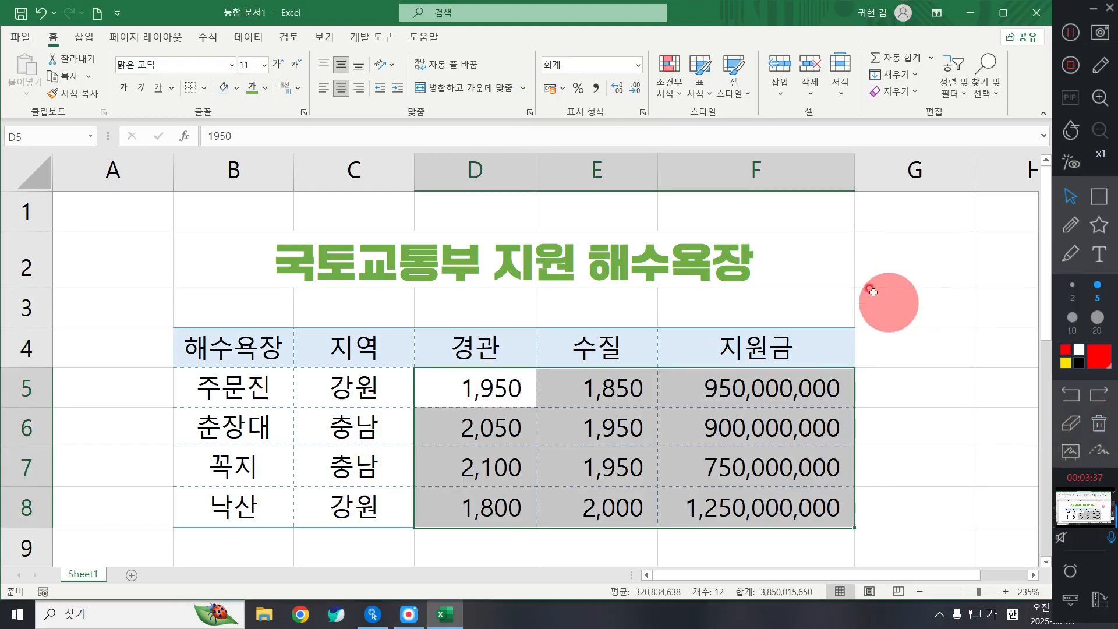
{"action": "left_click", "coordinate": [913, 310]}
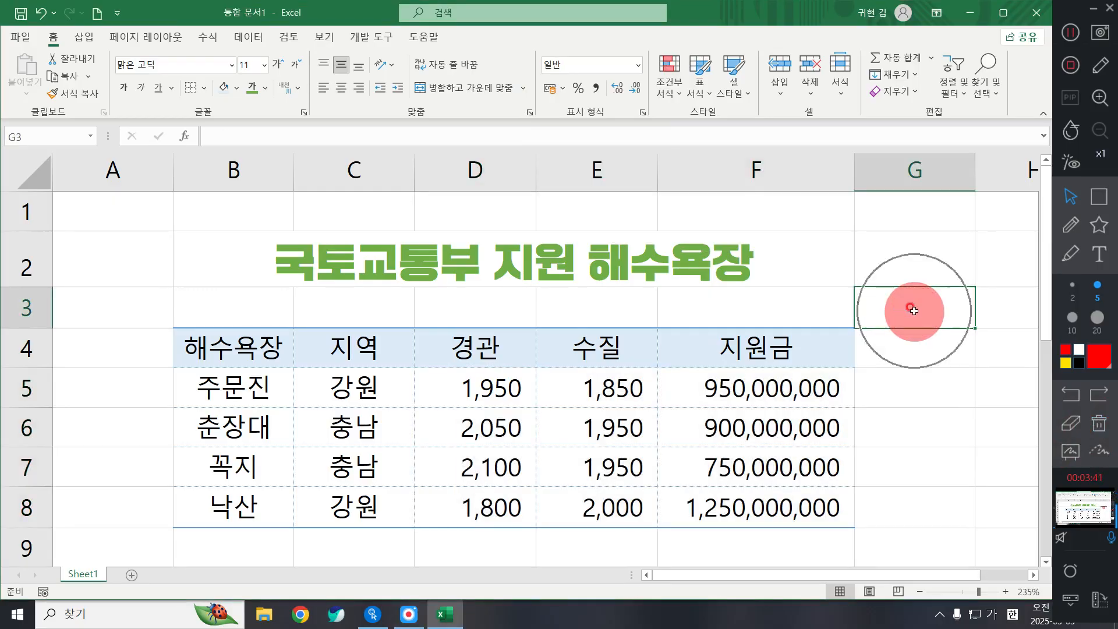
{"action": "left_click", "coordinate": [1099, 196]}
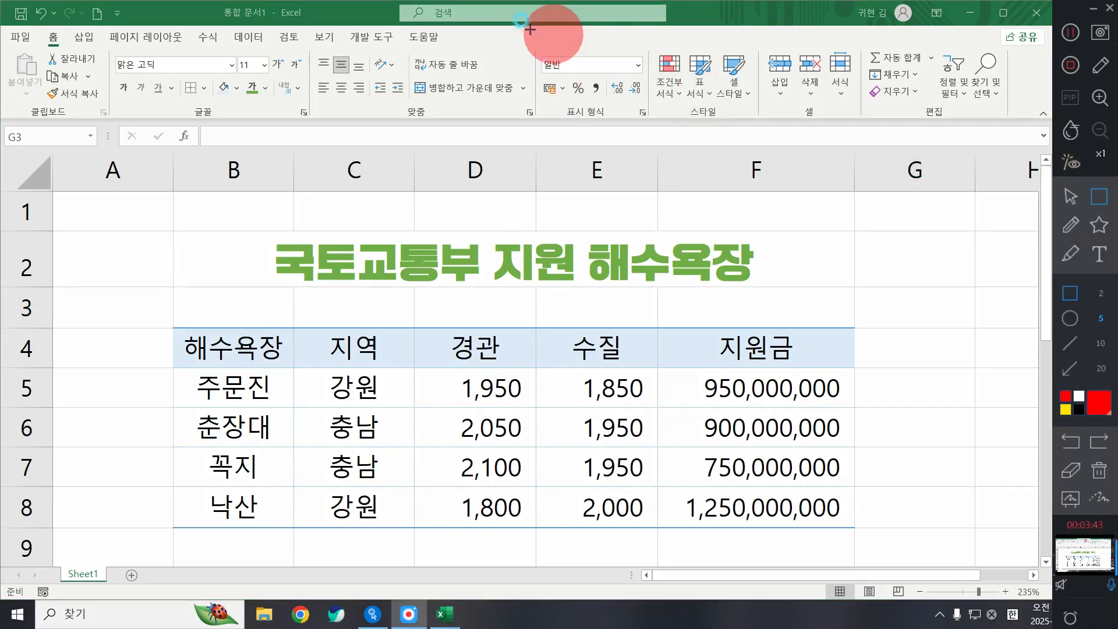
{"action": "left_click_drag", "start_coordinate": [518, 28], "coordinate": [658, 127]}
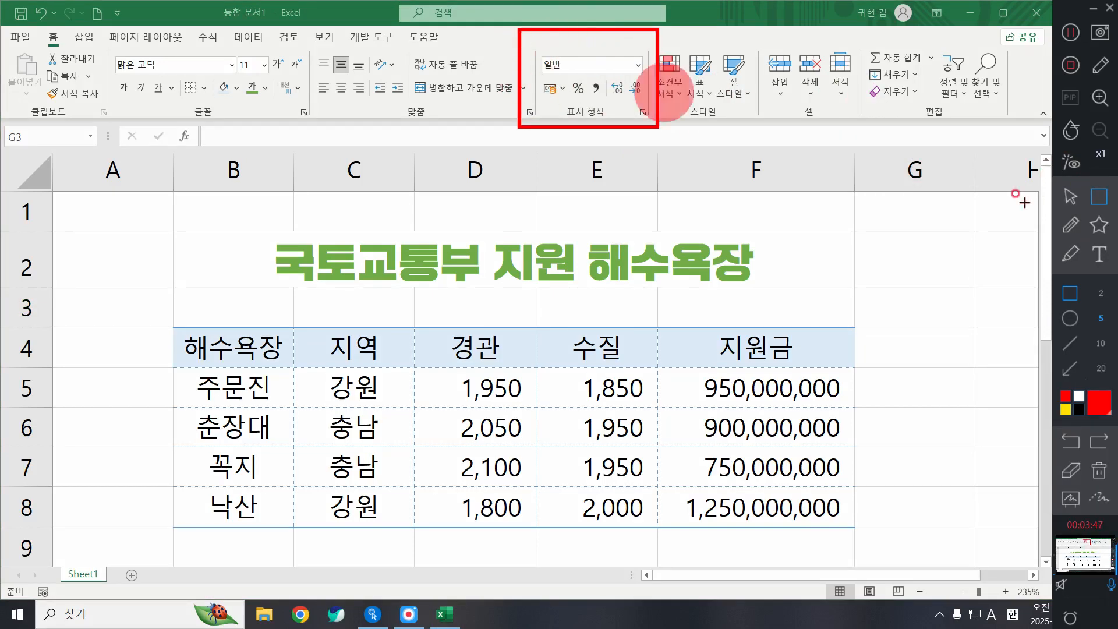
{"action": "left_click", "coordinate": [1070, 197]}
{"action": "left_click", "coordinate": [748, 420]}
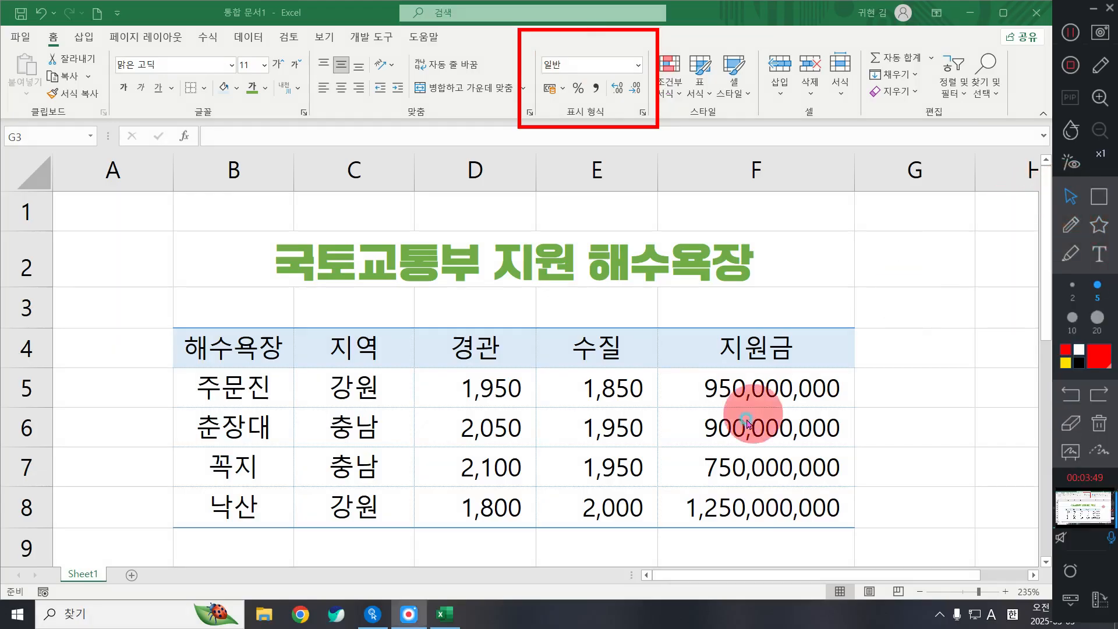
Check which number format the comma-separated figures in D5:F8 use, and clear the red screen annotation
{"action": "left_click", "coordinate": [596, 422]}
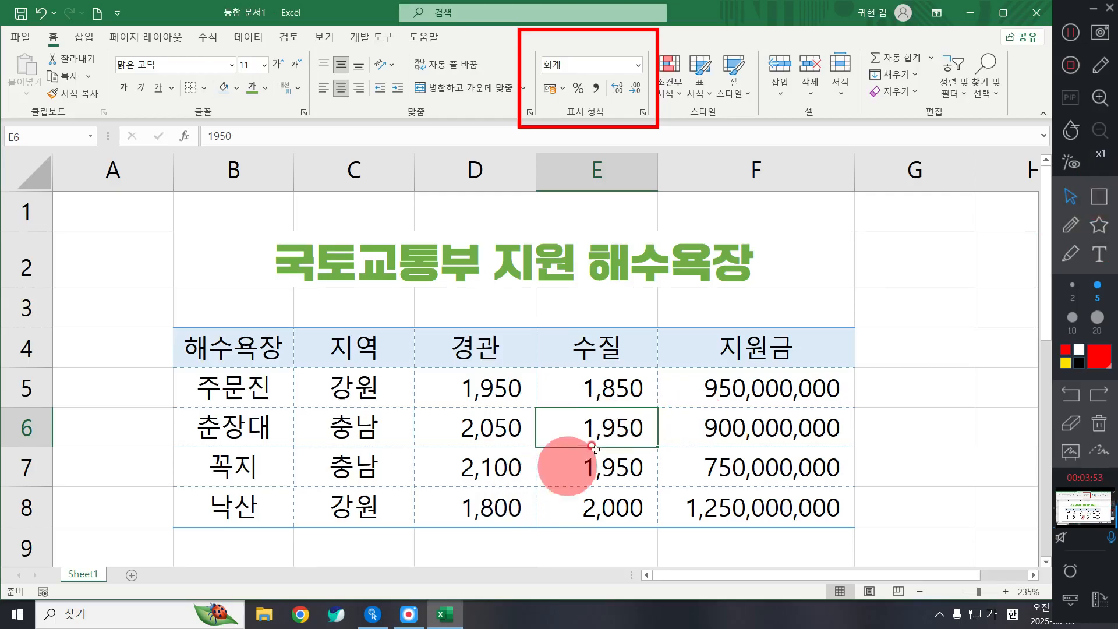
{"action": "left_click", "coordinate": [1099, 197]}
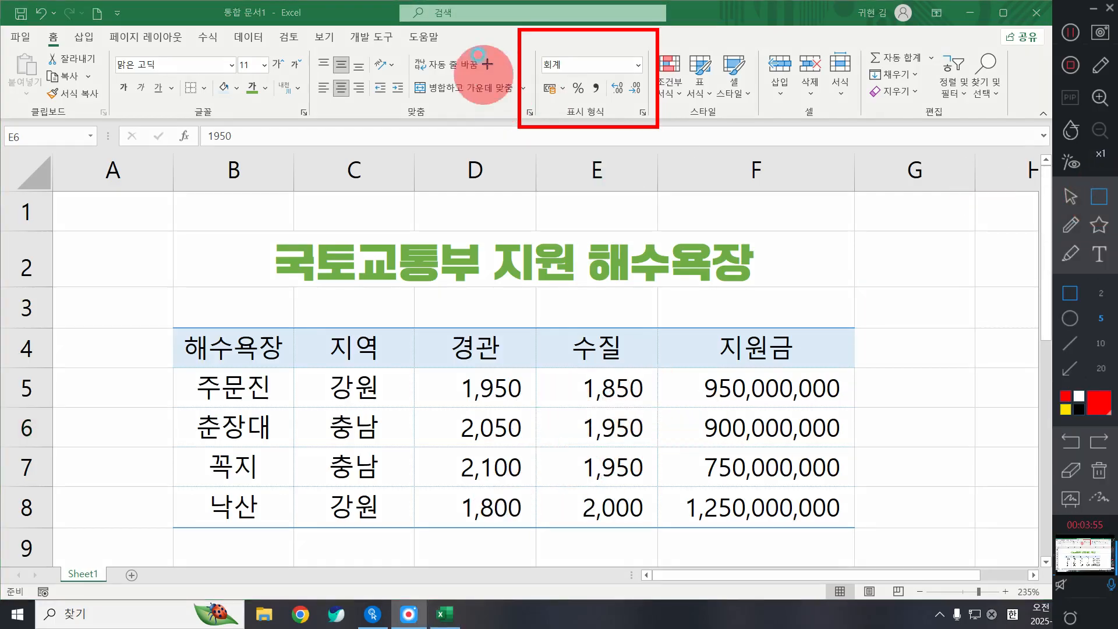
{"action": "left_click_drag", "start_coordinate": [526, 51], "coordinate": [657, 84]}
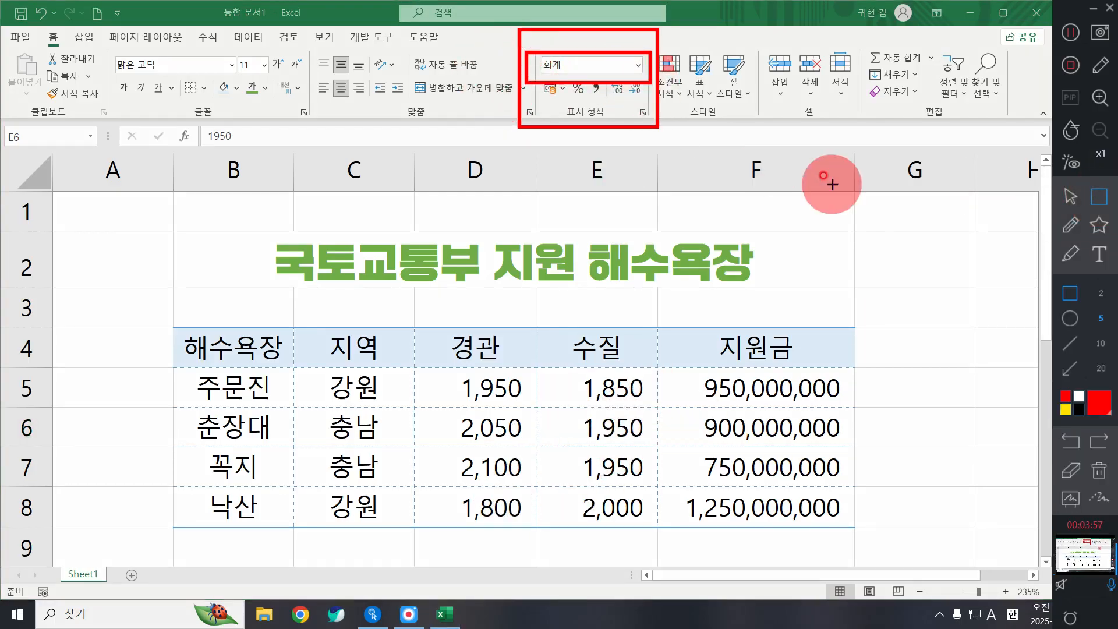
{"action": "key", "text": "ctrl+z"}
{"action": "left_click", "coordinate": [1070, 196]}
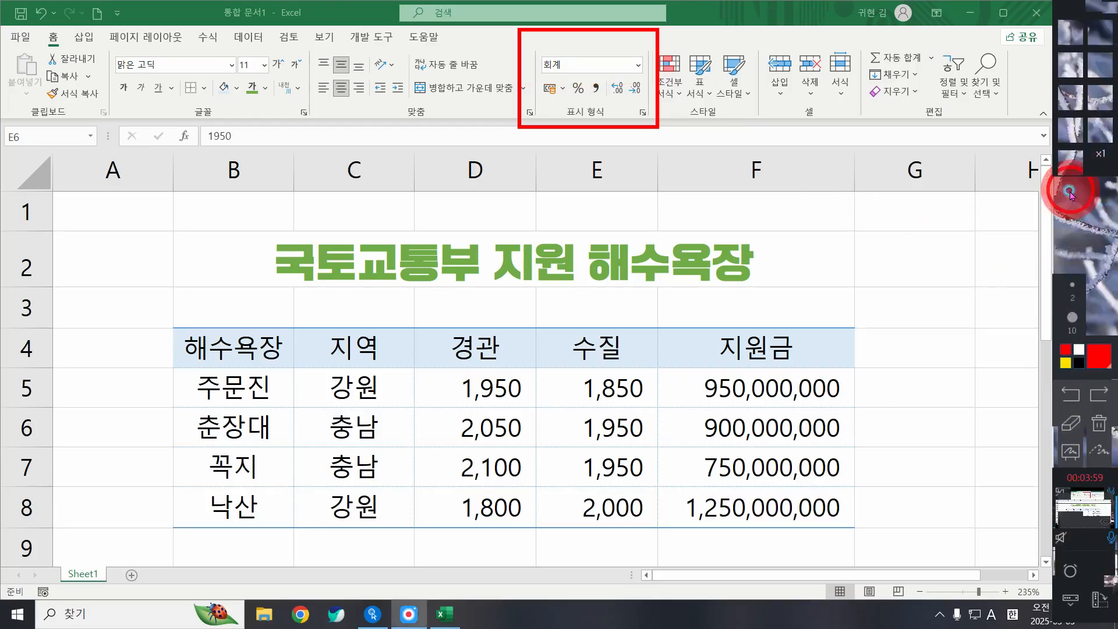
{"action": "left_click", "coordinate": [597, 431]}
{"action": "left_click_drag", "start_coordinate": [466, 386], "coordinate": [802, 509]}
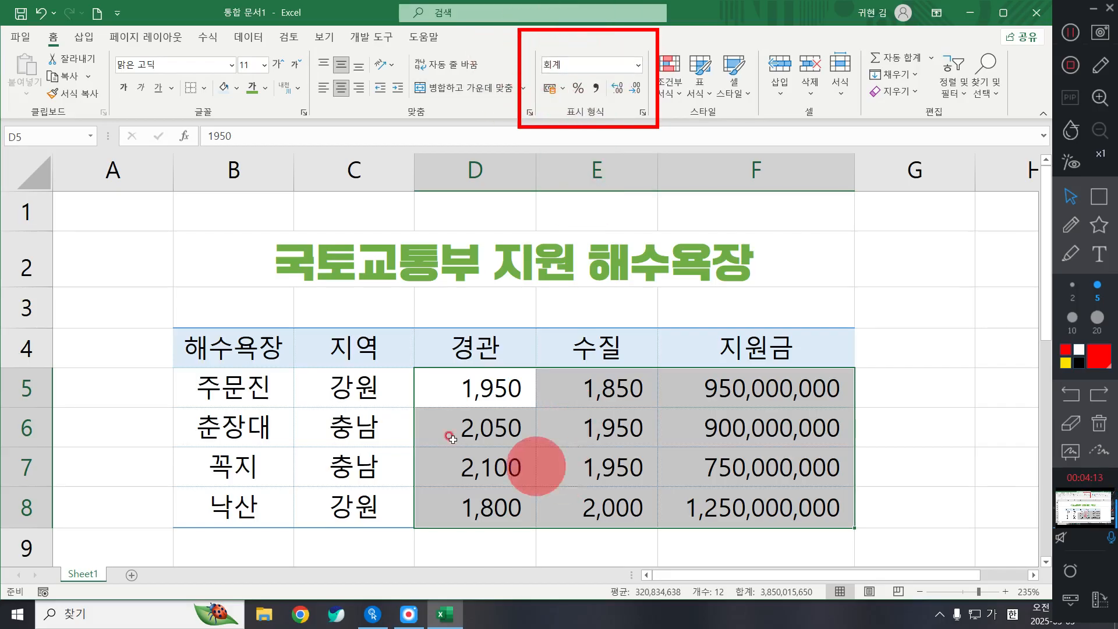
{"action": "left_click", "coordinate": [446, 433]}
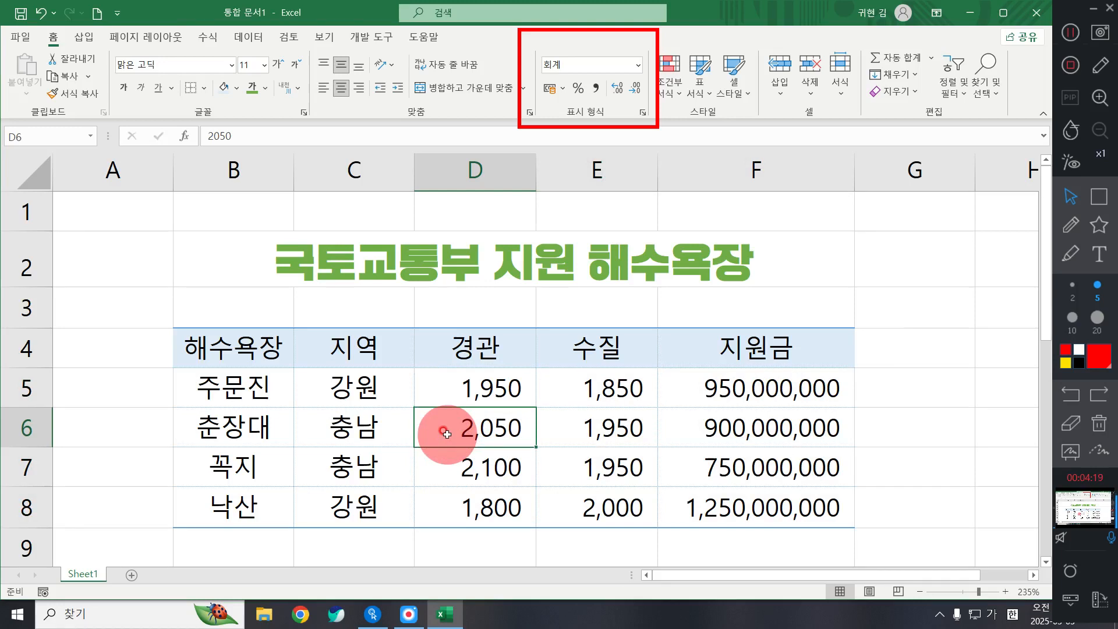
{"action": "left_click", "coordinate": [1100, 424]}
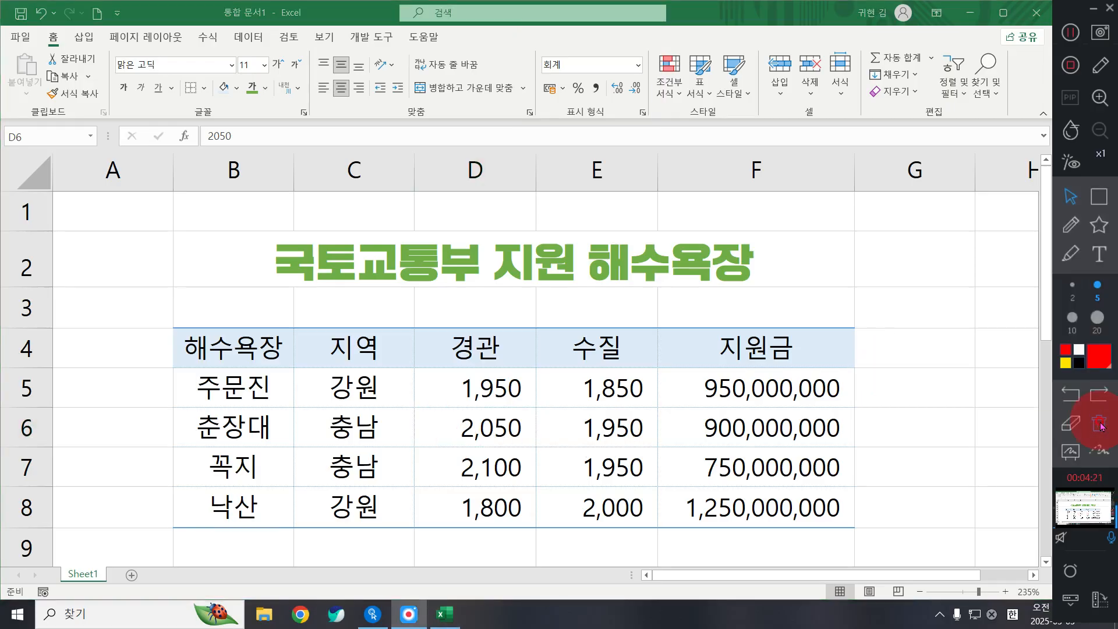
{"action": "left_click", "coordinate": [661, 439]}
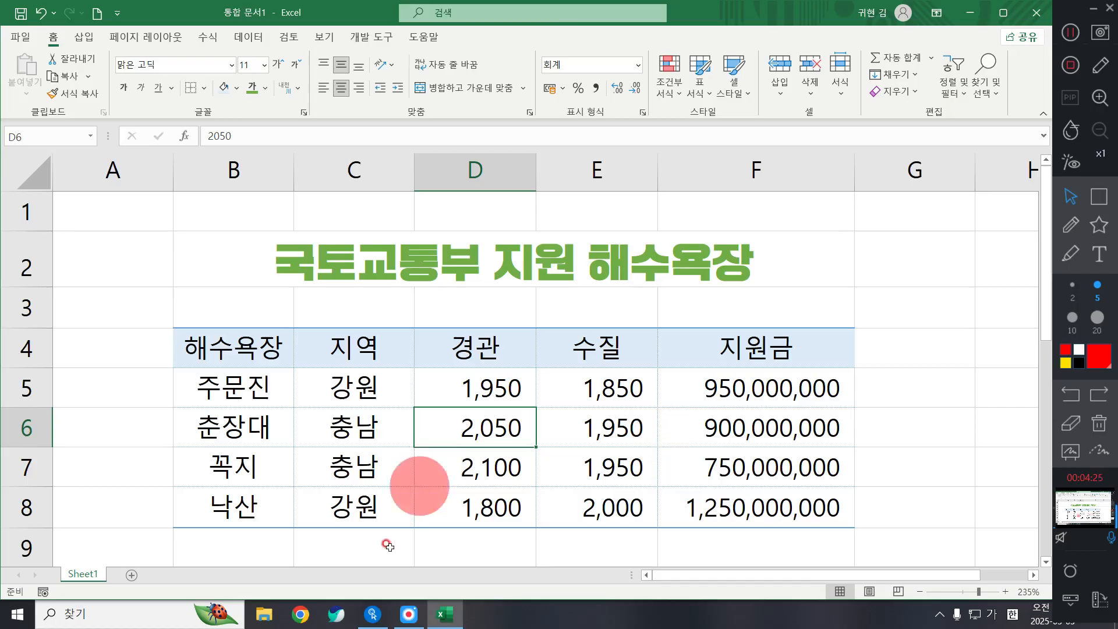
Switch to the web browser, search Naver for "회계 뜻" to read its meaning, and close the browser
{"action": "left_click", "coordinate": [343, 617]}
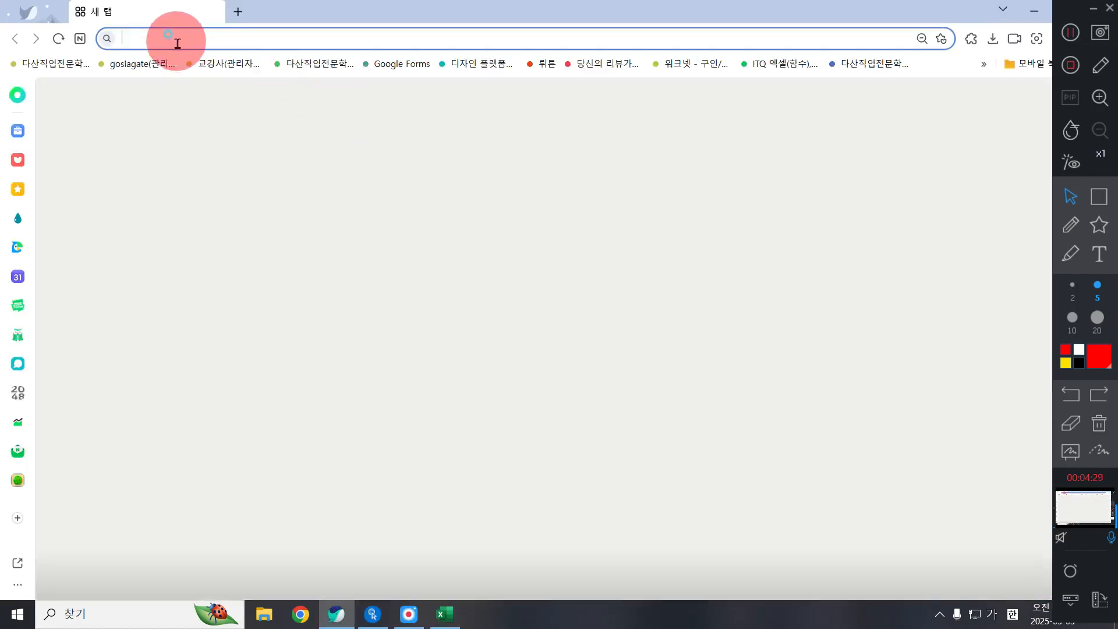
{"action": "left_click", "coordinate": [176, 40]}
{"action": "type", "text": "호계 뜻"}
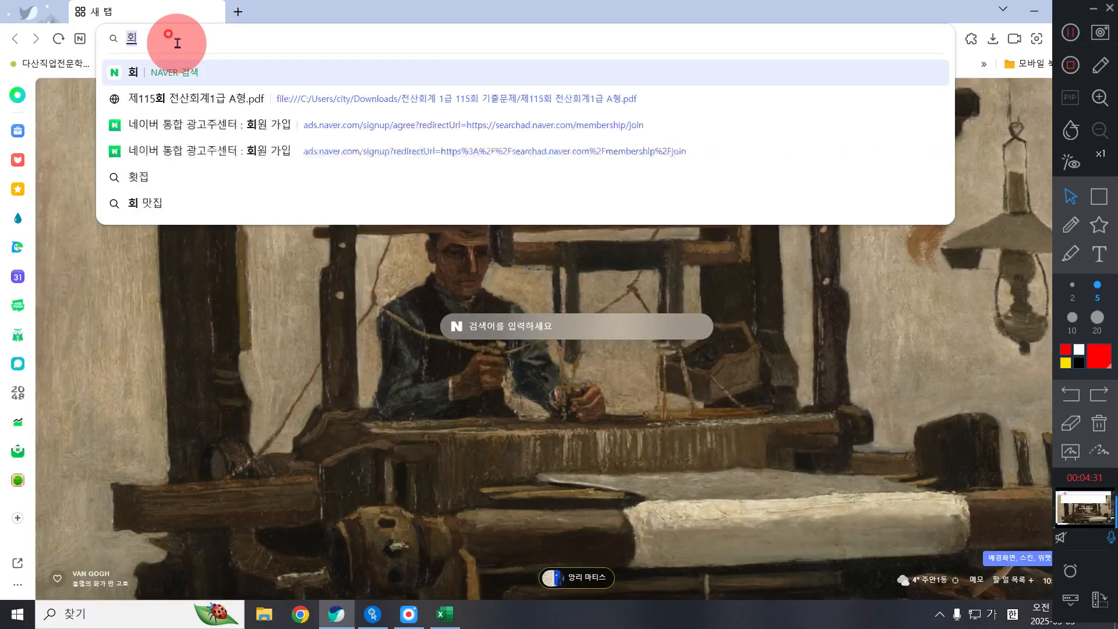
{"action": "key", "text": "Return"}
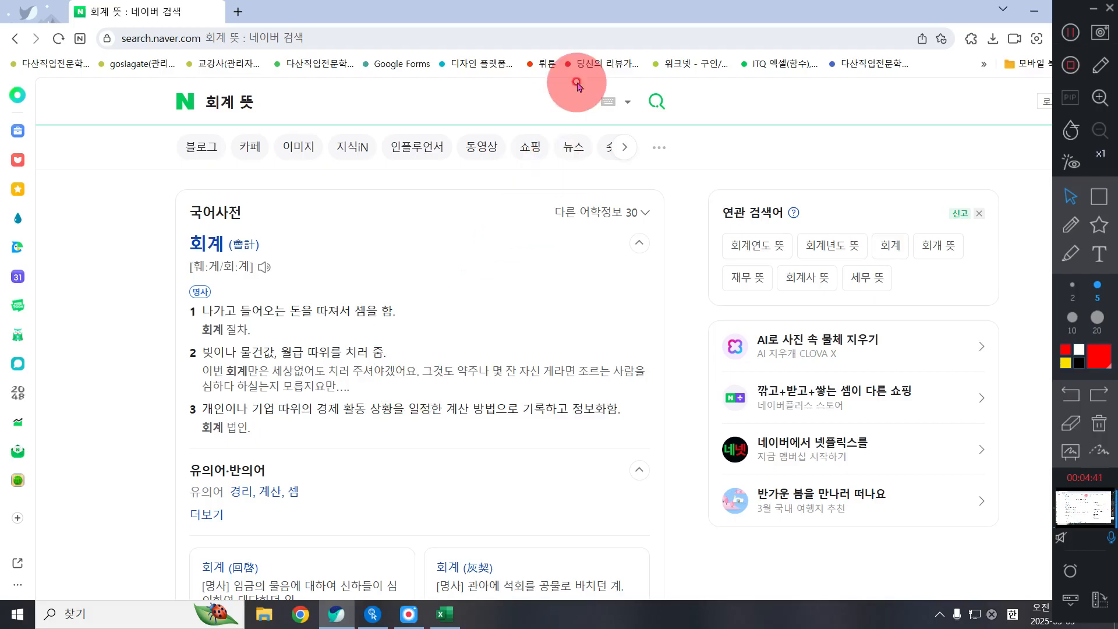
{"action": "double_click", "coordinate": [448, 10]}
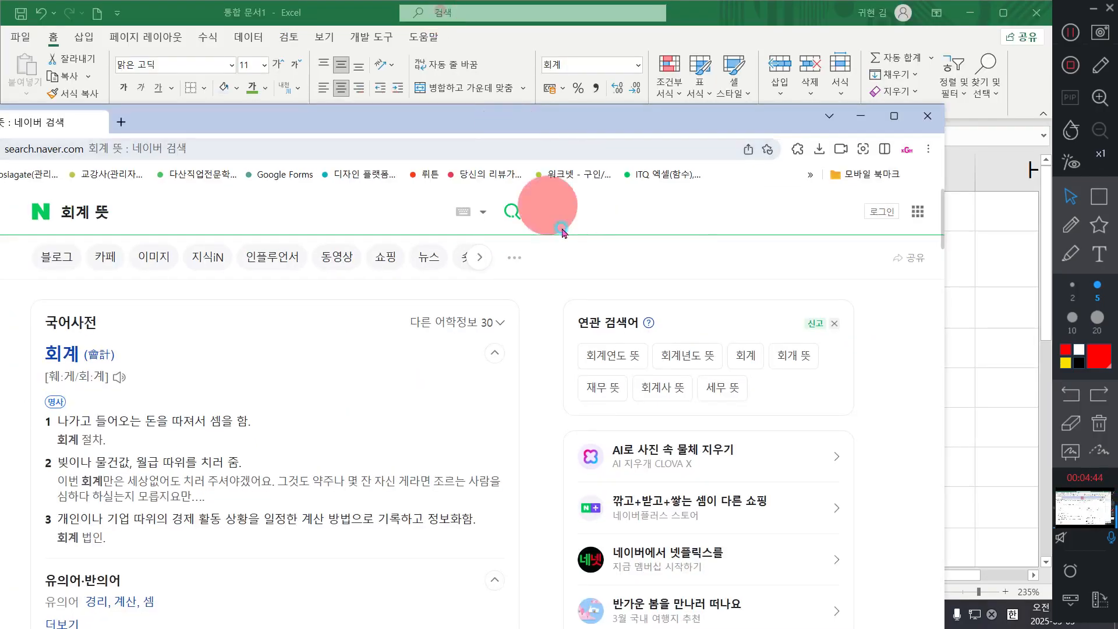
{"action": "left_click", "coordinate": [928, 115]}
Select the title and table range B2:F8 and reposition the Excel window beside the screen recorder's sidebar
{"action": "left_click", "coordinate": [477, 431]}
{"action": "left_click", "coordinate": [686, 355]}
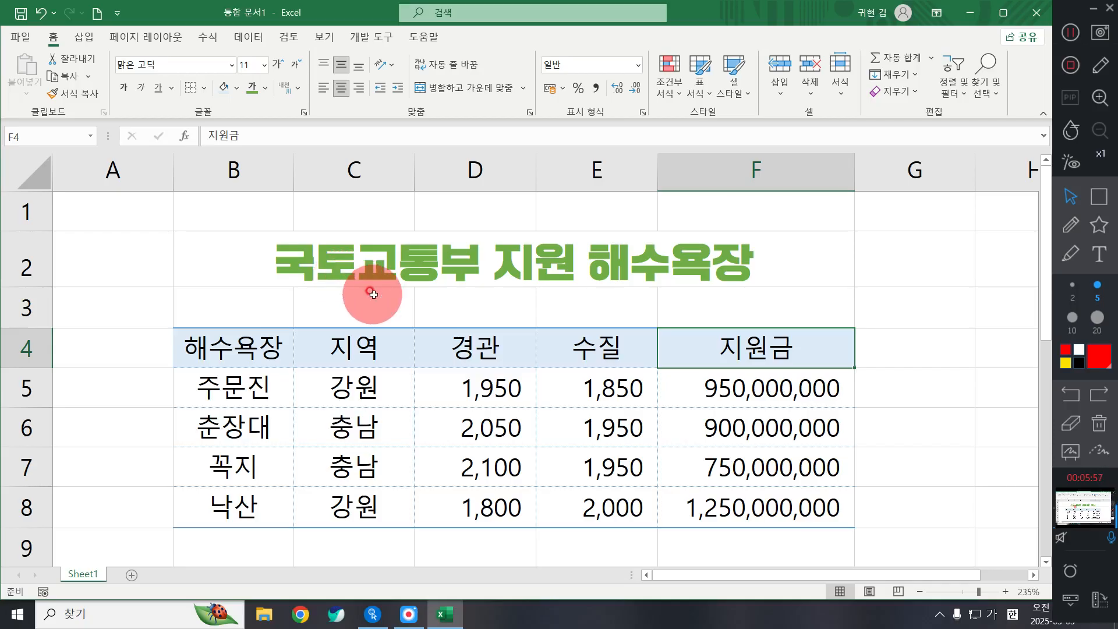
{"action": "left_click_drag", "start_coordinate": [396, 256], "coordinate": [398, 506]}
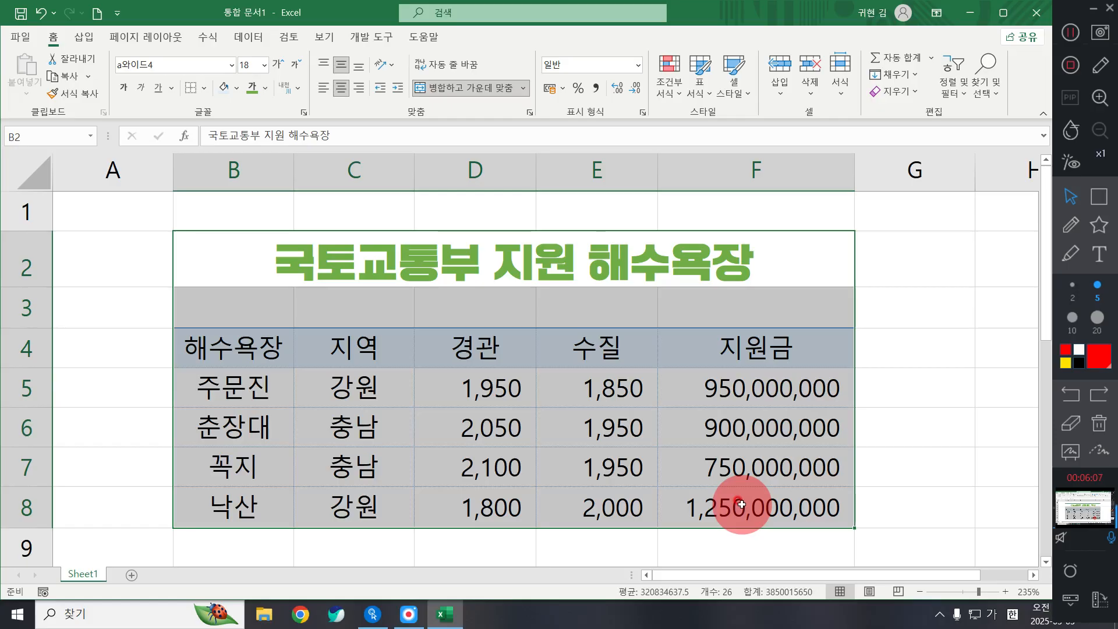
{"action": "left_click", "coordinate": [1014, 12]}
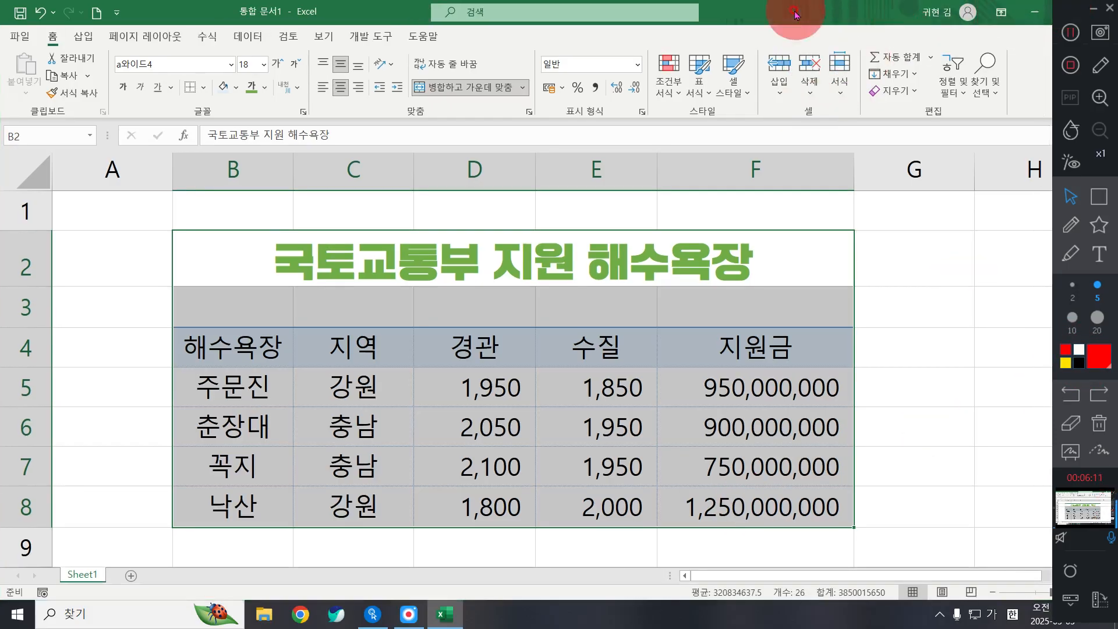
{"action": "left_click_drag", "start_coordinate": [807, 10], "coordinate": [762, 6]}
Mark the Cell Styles command with a red rectangle using the screen recorder's annotation tool
{"action": "left_click", "coordinate": [1099, 196]}
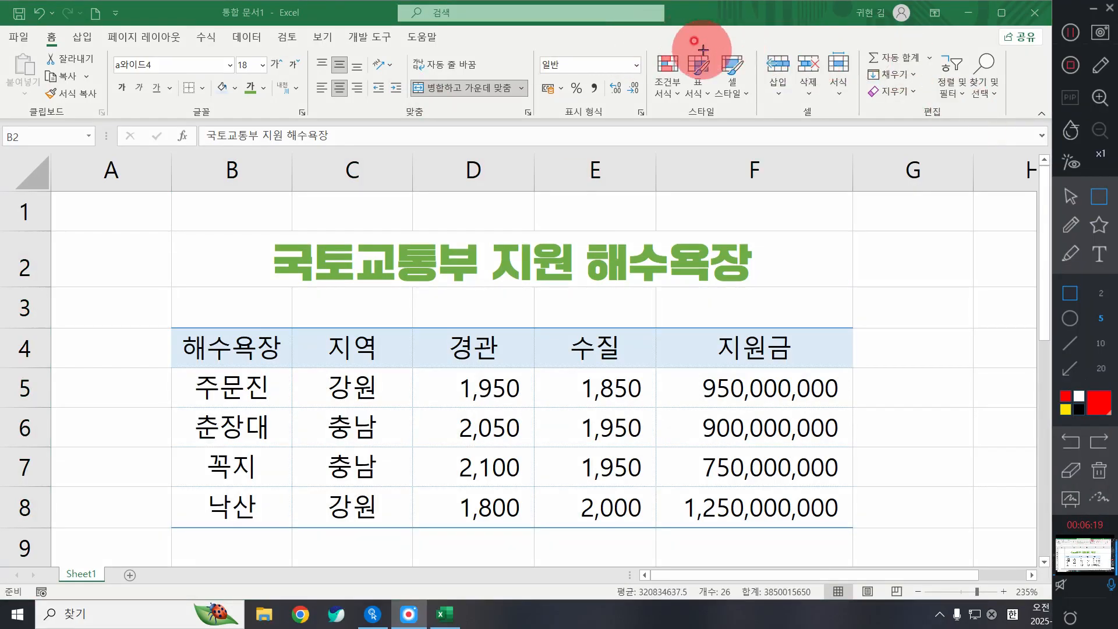
{"action": "left_click_drag", "start_coordinate": [708, 38], "coordinate": [760, 119]}
{"action": "key", "text": "ctrl+z"}
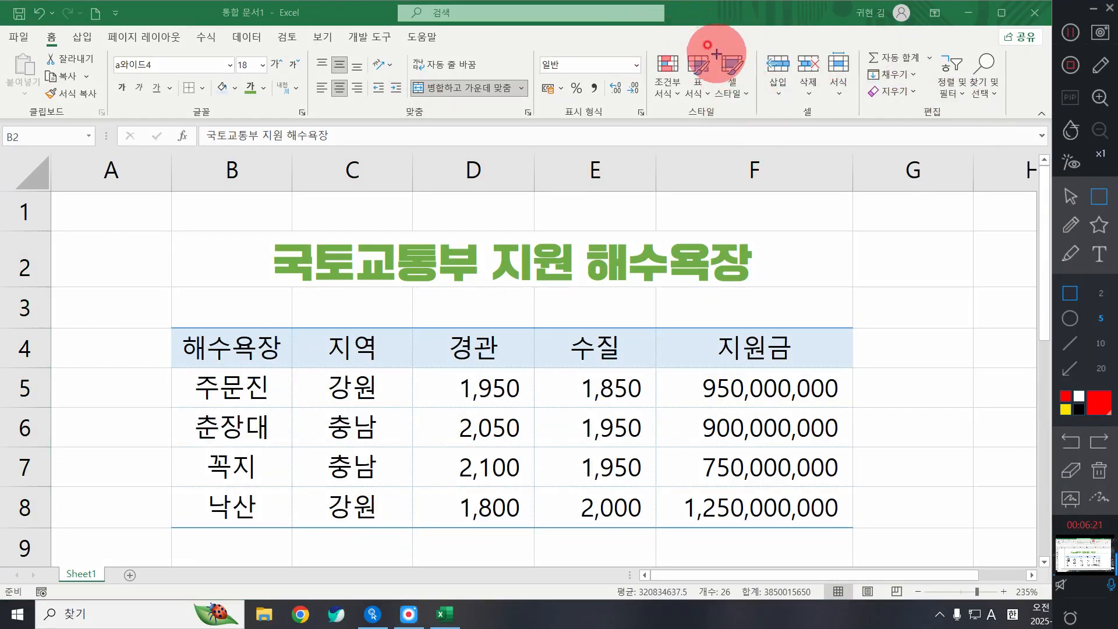
{"action": "left_click_drag", "start_coordinate": [711, 50], "coordinate": [764, 121]}
{"action": "left_click", "coordinate": [1070, 197]}
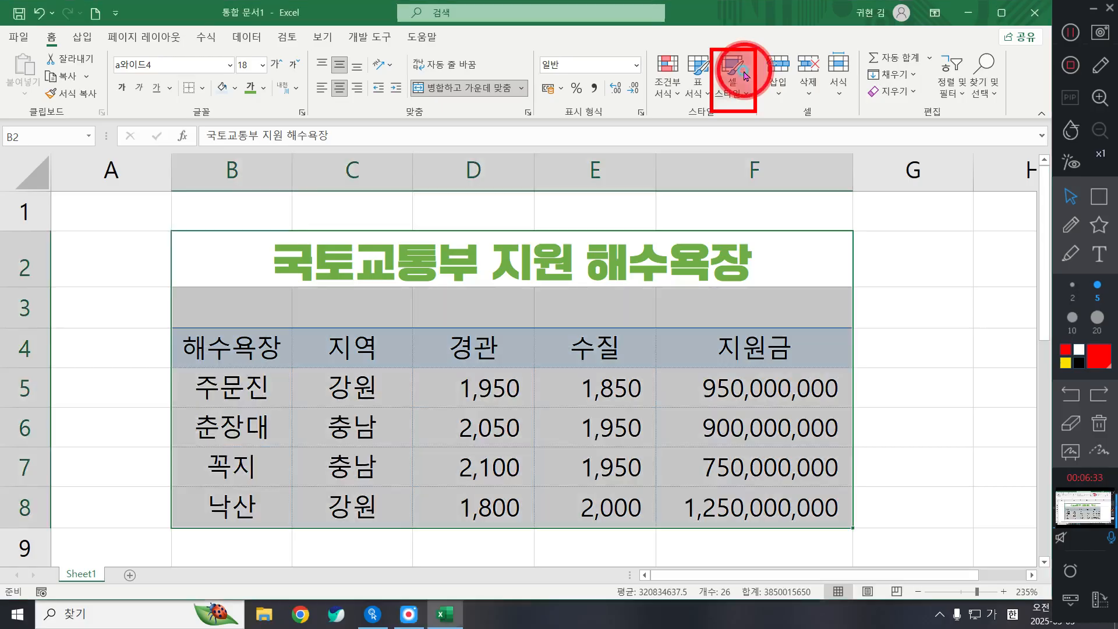
Examine the cell style categories available for the selected range B2:F8
{"action": "left_click", "coordinate": [745, 75]}
{"action": "left_click", "coordinate": [745, 75]}
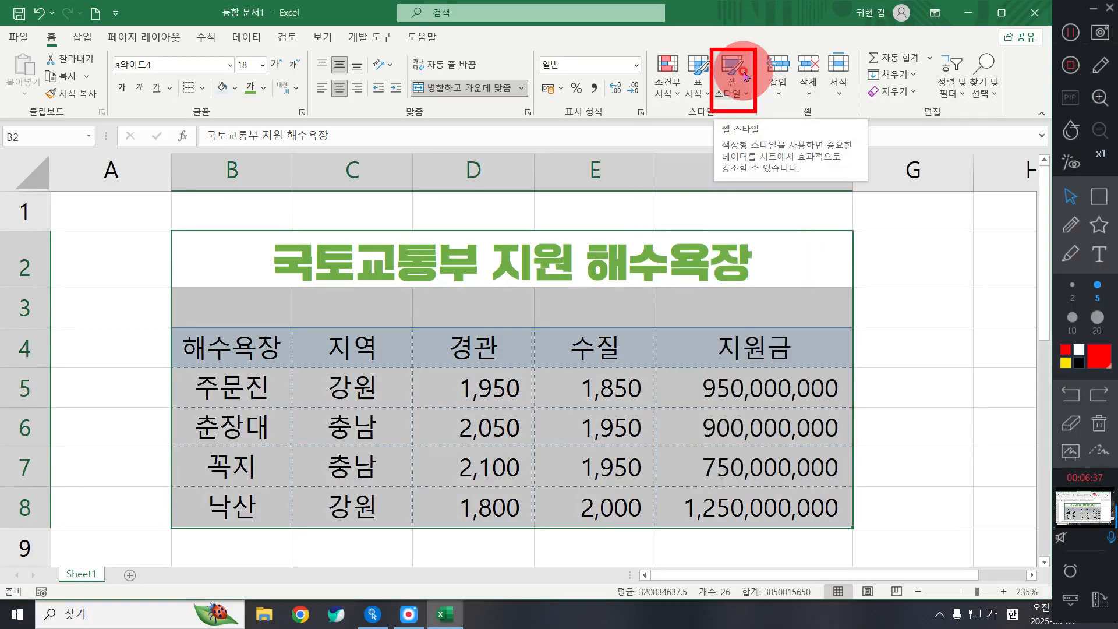
{"action": "left_click", "coordinate": [745, 75]}
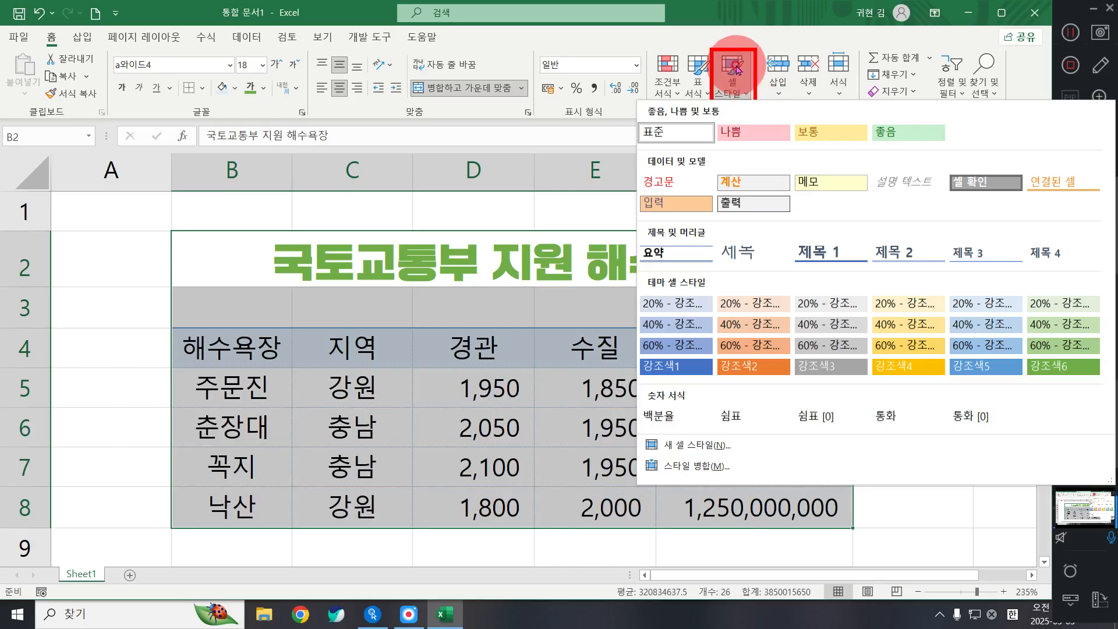
{"action": "left_click", "coordinate": [737, 70]}
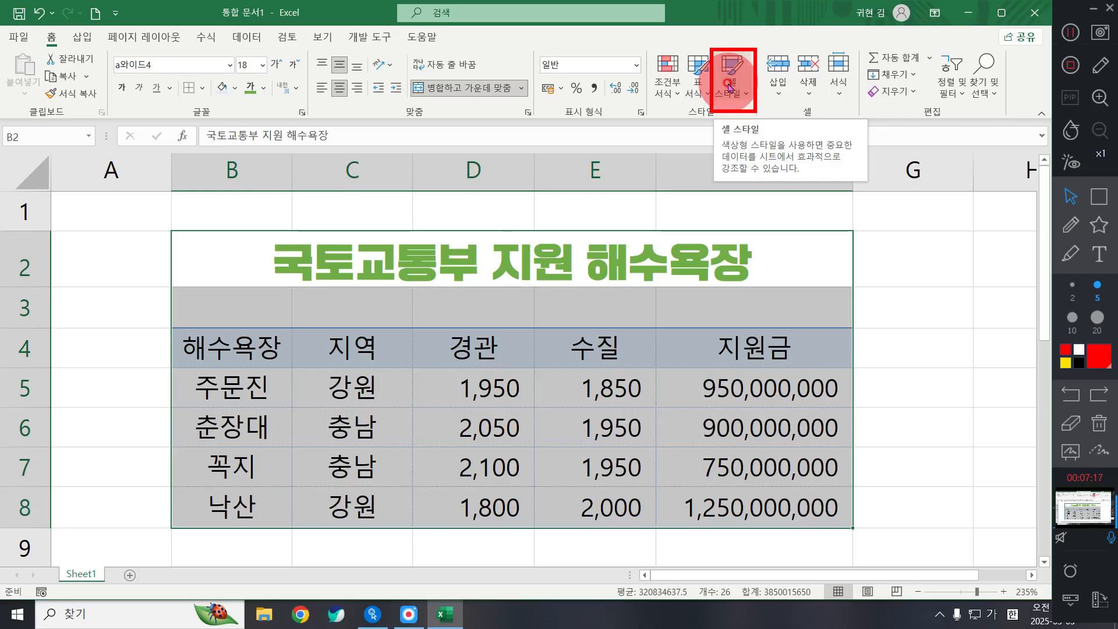
{"action": "left_click", "coordinate": [729, 87]}
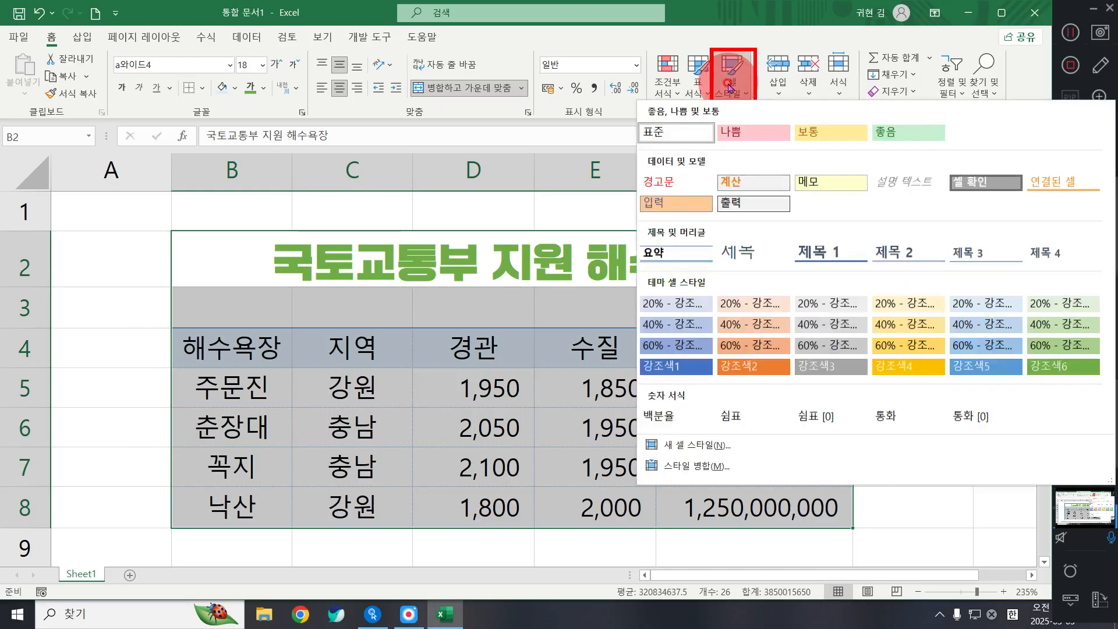
{"action": "left_click", "coordinate": [729, 87]}
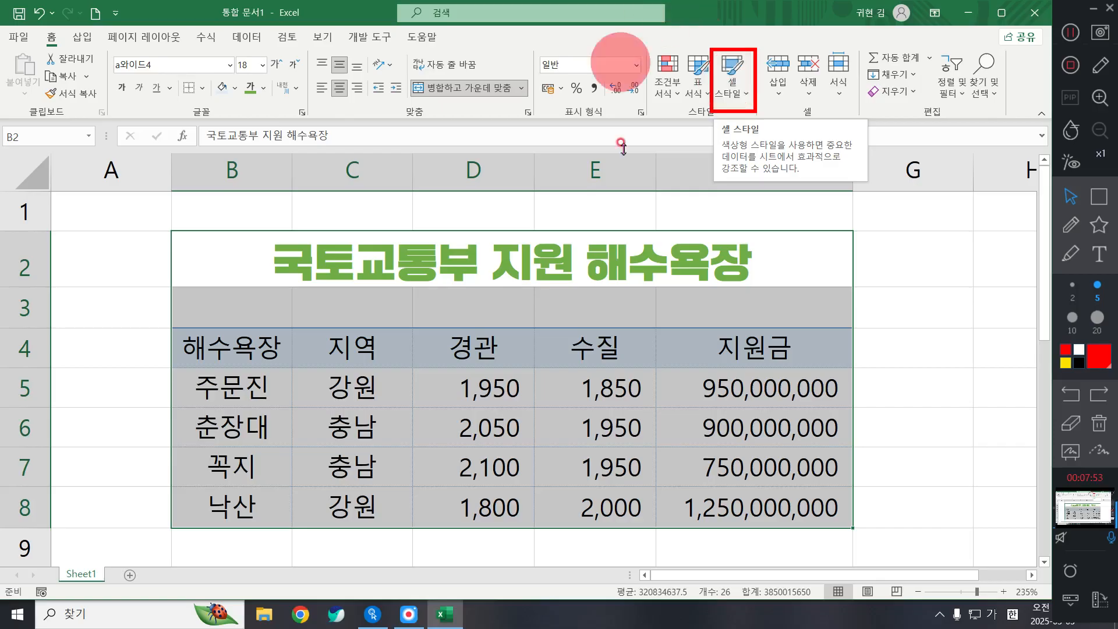
{"action": "left_click", "coordinate": [730, 84]}
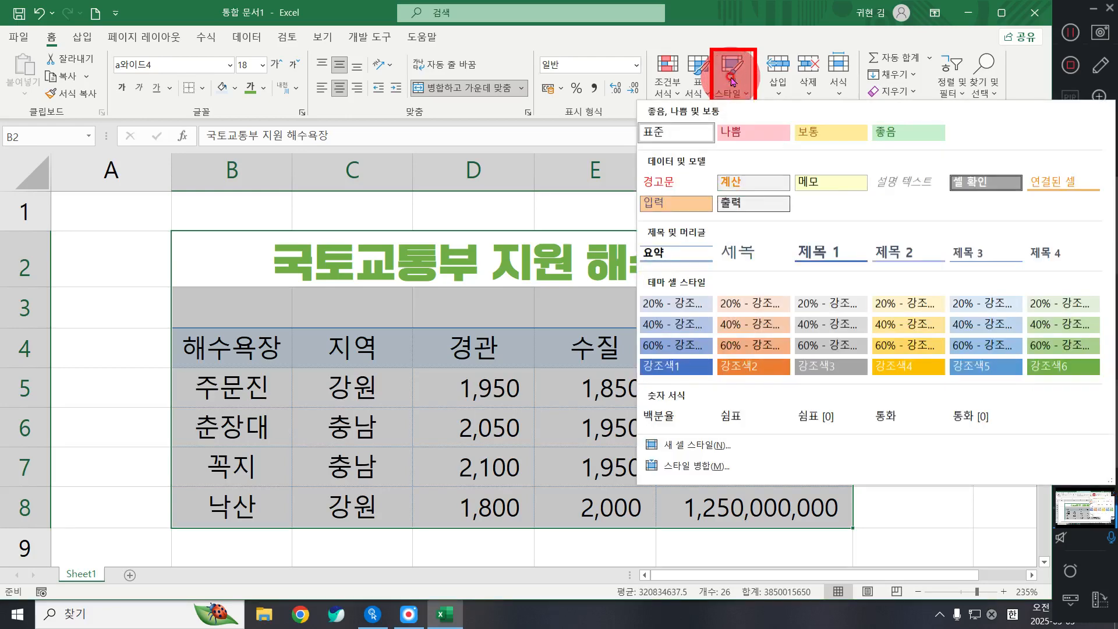
{"action": "left_click", "coordinate": [731, 81]}
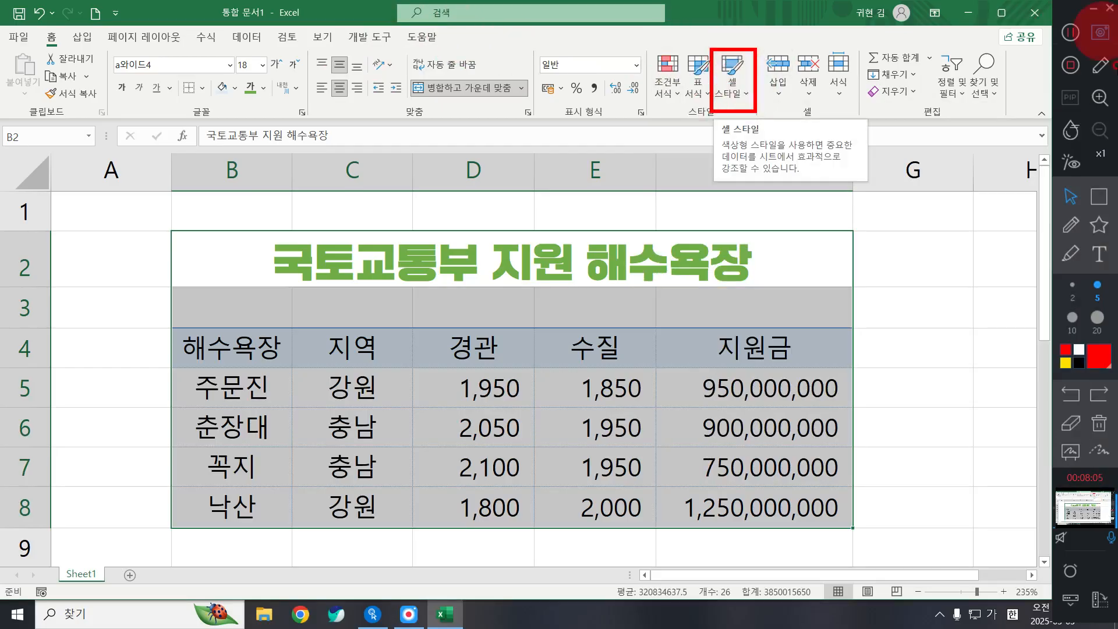
Annotate the area beside the table title with a red rectangle and a freehand red mark at its lower corner
{"action": "left_click", "coordinate": [1098, 197]}
{"action": "mouse_move", "coordinate": [792, 234]}
{"action": "left_mouse_down"}
{"action": "mouse_move", "coordinate": [958, 299]}
{"action": "mouse_move", "coordinate": [999, 300]}
{"action": "mouse_move", "coordinate": [996, 290]}
{"action": "left_mouse_up"}
{"action": "left_click", "coordinate": [1070, 224]}
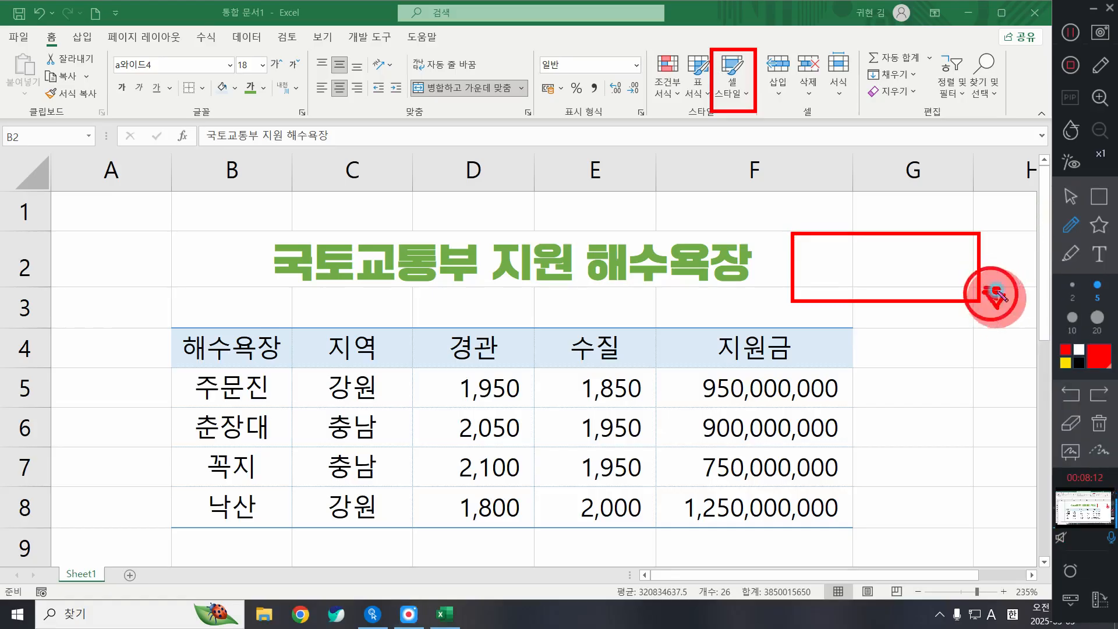
{"action": "left_click", "coordinate": [1070, 196]}
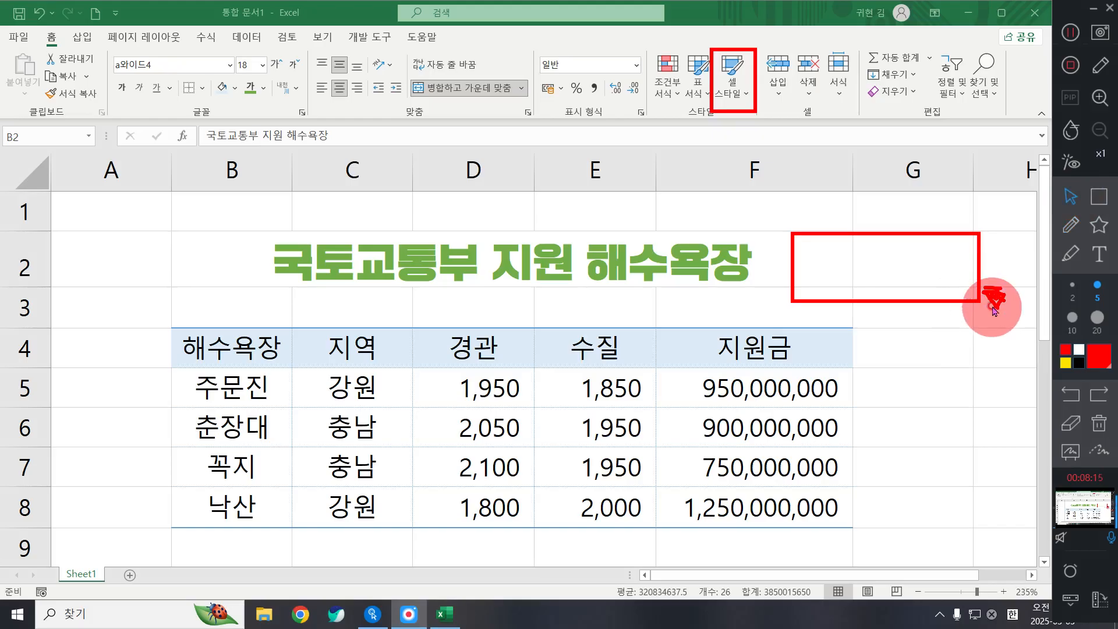
Try to resize and reposition the Excel window within the free screen area
{"action": "left_click", "coordinate": [1004, 13]}
{"action": "left_click_drag", "start_coordinate": [792, 5], "coordinate": [276, 54]}
{"action": "left_click_drag", "start_coordinate": [606, 182], "coordinate": [685, 182]}
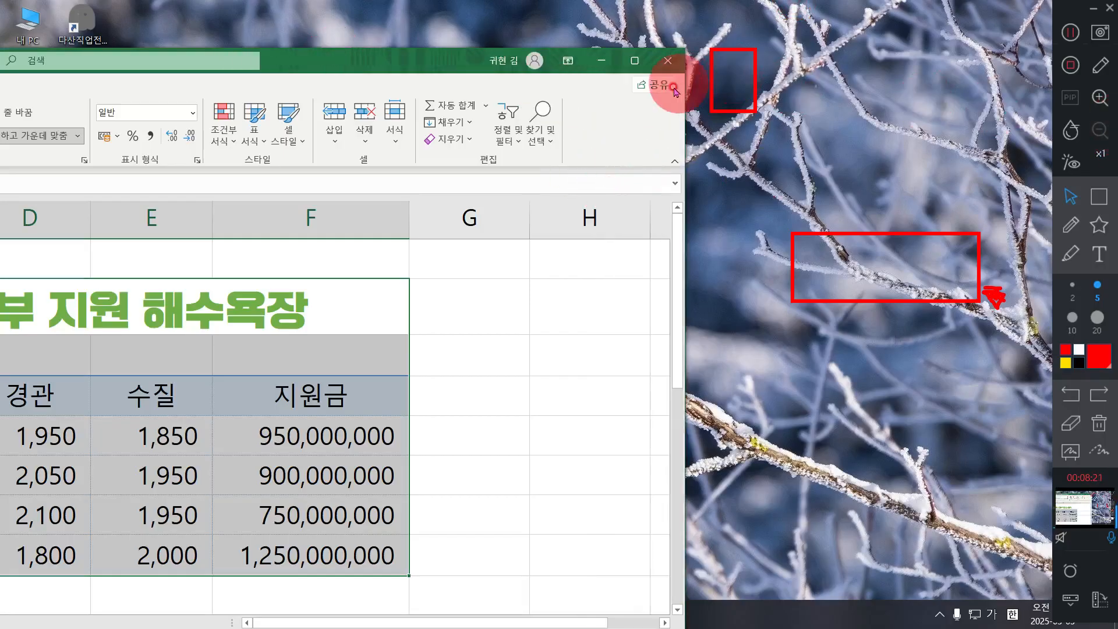
{"action": "double_click", "coordinate": [442, 69]}
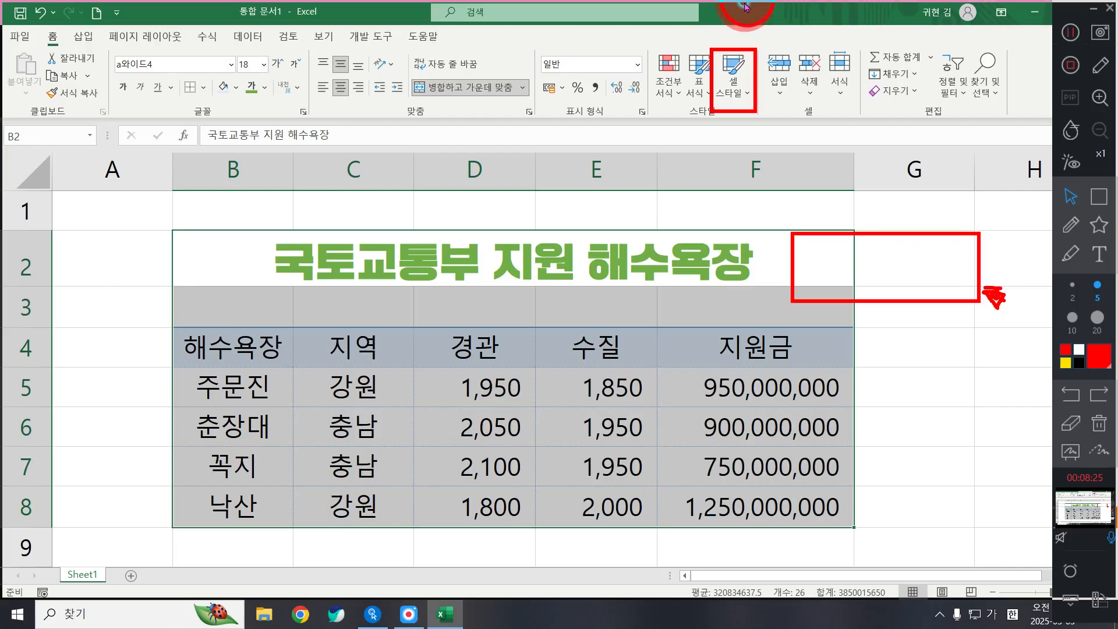
{"action": "left_click_drag", "start_coordinate": [885, 13], "coordinate": [813, 18]}
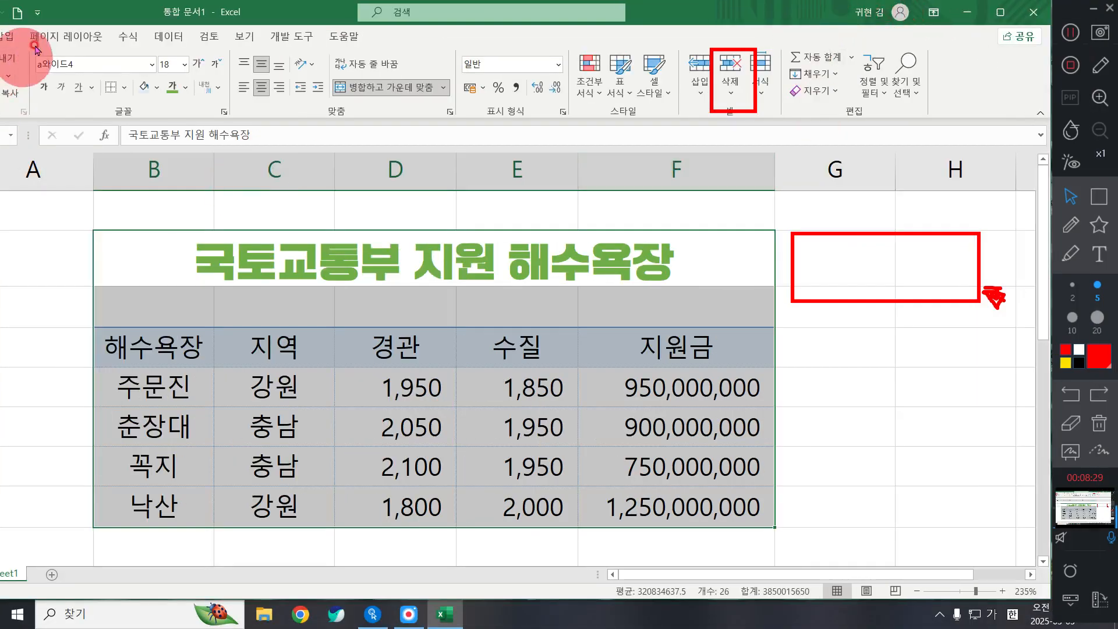
{"action": "left_click_drag", "start_coordinate": [115, 14], "coordinate": [193, 15]}
Hide the screen recorder's sidebar, narrow the Excel window to fit beside it, and bring the sidebar back
{"action": "left_click", "coordinate": [1109, 8]}
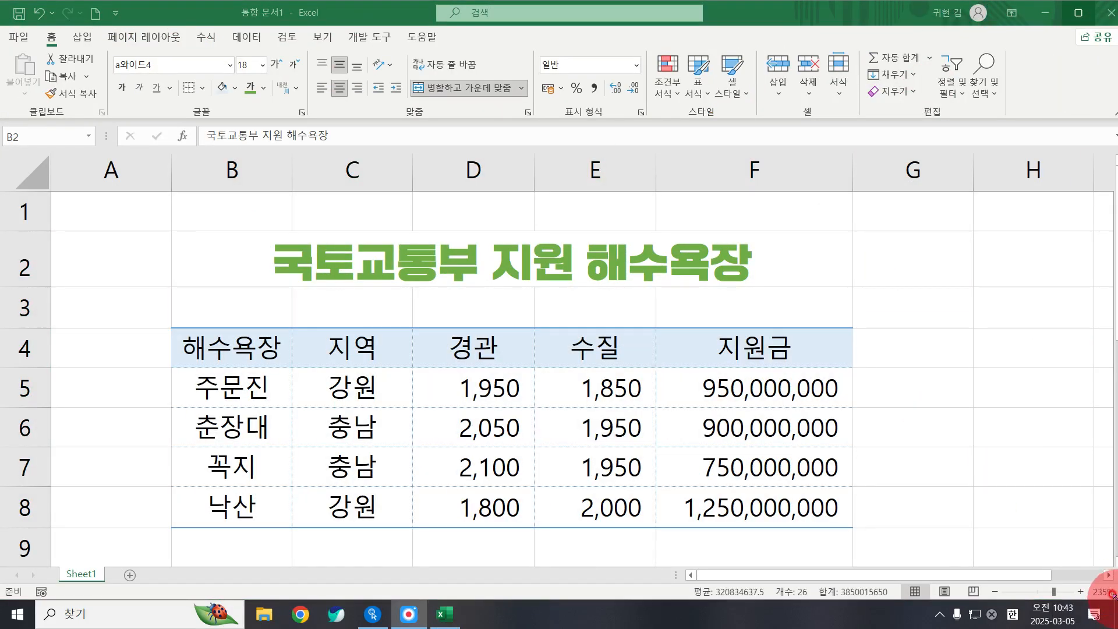
{"action": "left_click", "coordinate": [823, 14]}
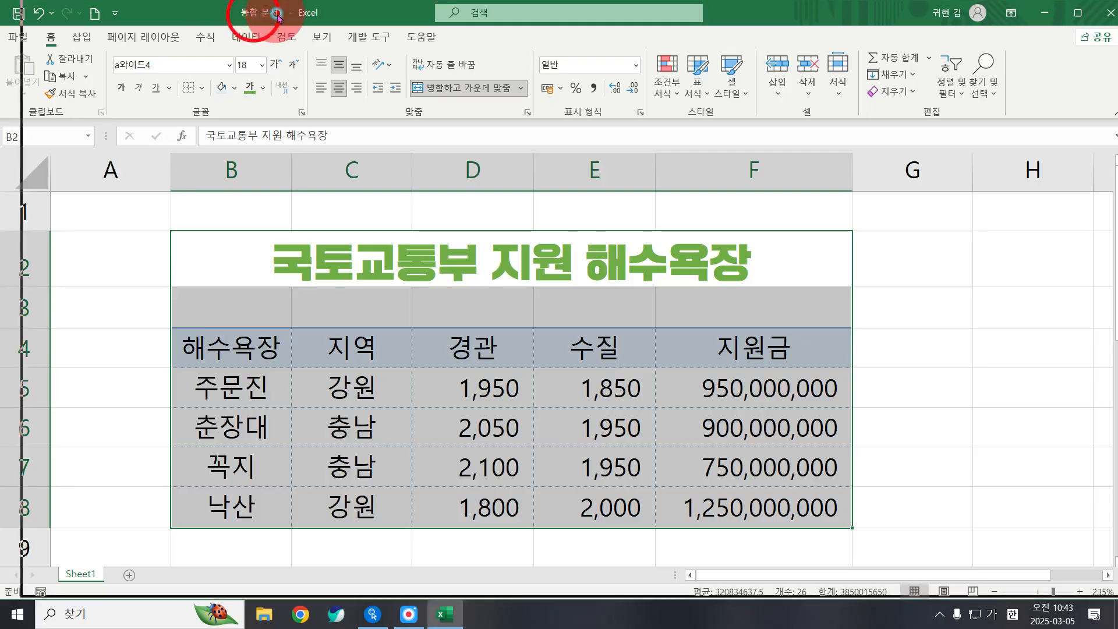
{"action": "left_click_drag", "start_coordinate": [250, 13], "coordinate": [274, 13]}
{"action": "left_click_drag", "start_coordinate": [22, 92], "coordinate": [110, 90]}
{"action": "left_click_drag", "start_coordinate": [390, 10], "coordinate": [278, 11]}
{"action": "left_click", "coordinate": [409, 614]}
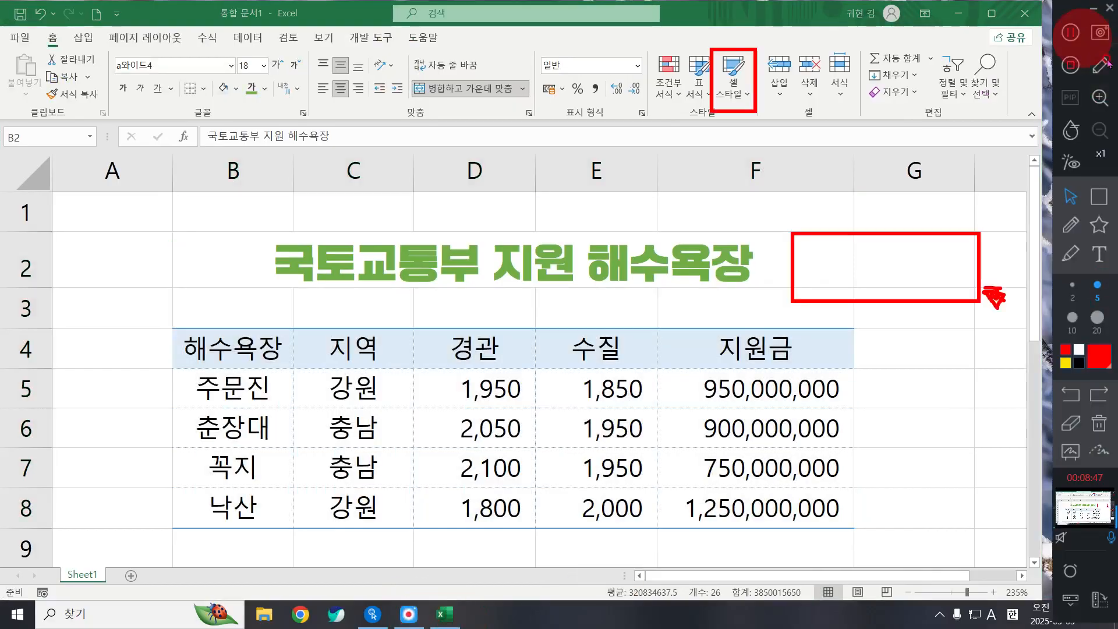
{"action": "left_click", "coordinate": [1038, 98]}
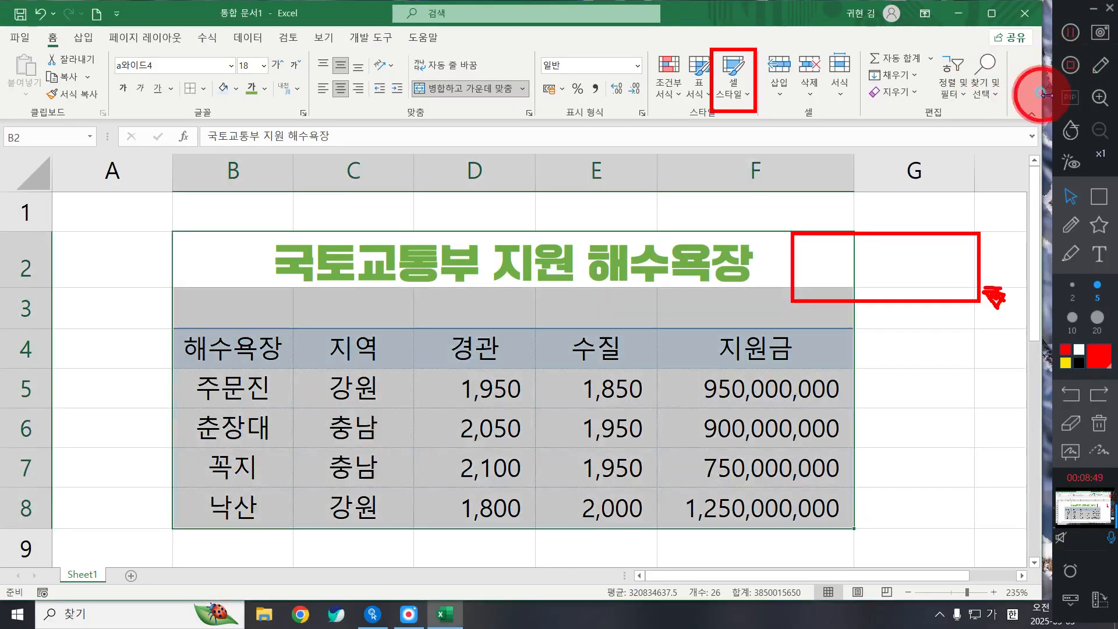
{"action": "left_click_drag", "start_coordinate": [1043, 87], "coordinate": [1051, 87]}
Apply the 표준 cell style to B2:F8 and erase all the red annotations drawn on the screen
{"action": "left_click", "coordinate": [731, 92]}
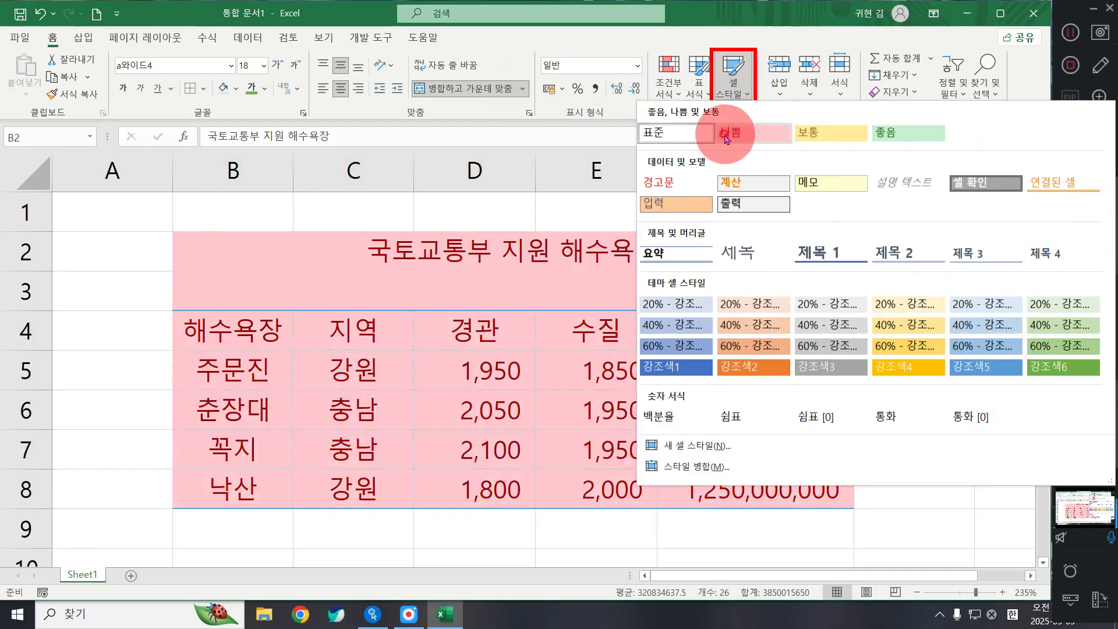
{"action": "left_click", "coordinate": [685, 135]}
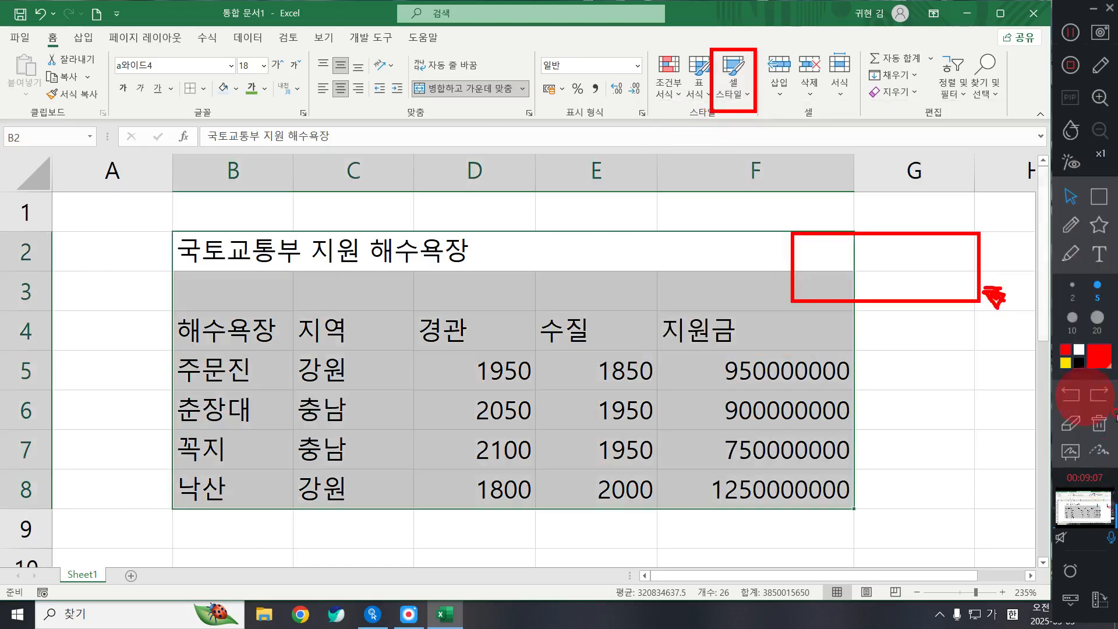
{"action": "left_click", "coordinate": [1097, 425]}
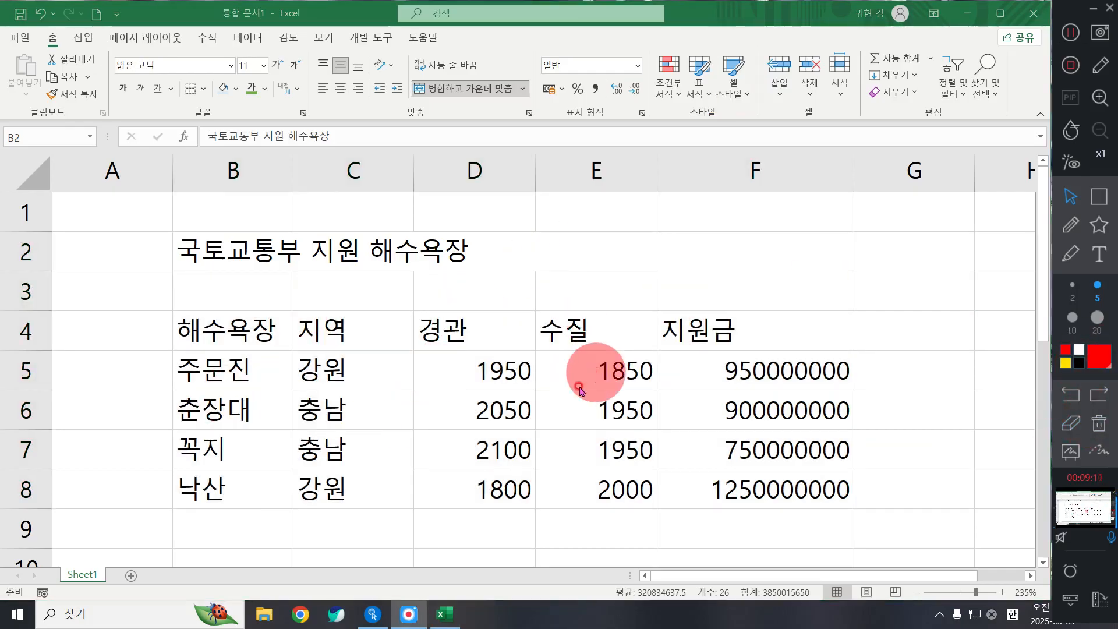
Unmerge the title cell 국토교통부 지원 해수욕장 that spans B2:F2
{"action": "left_click", "coordinate": [499, 252]}
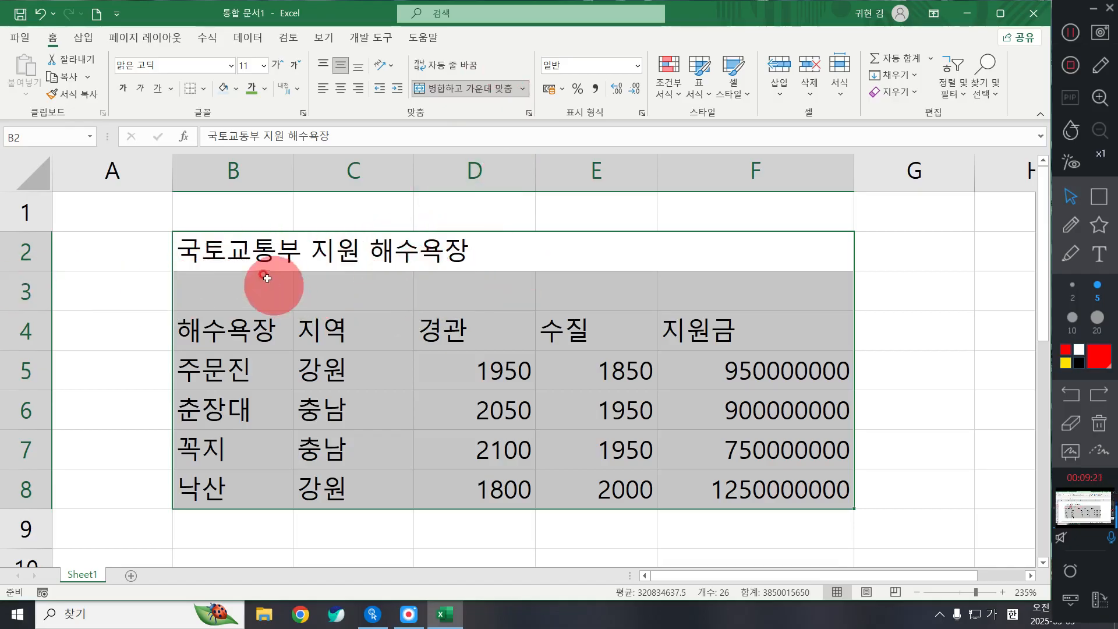
{"action": "left_click", "coordinate": [299, 253]}
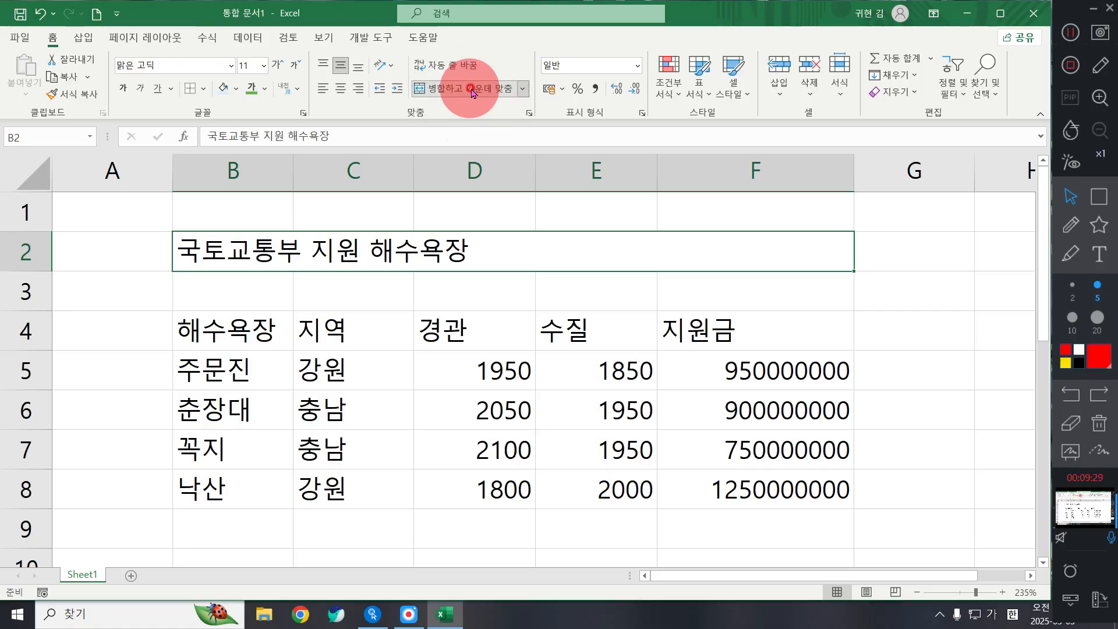
{"action": "key", "text": "super"}
{"action": "key", "text": "super"}
{"action": "left_click", "coordinate": [472, 92]}
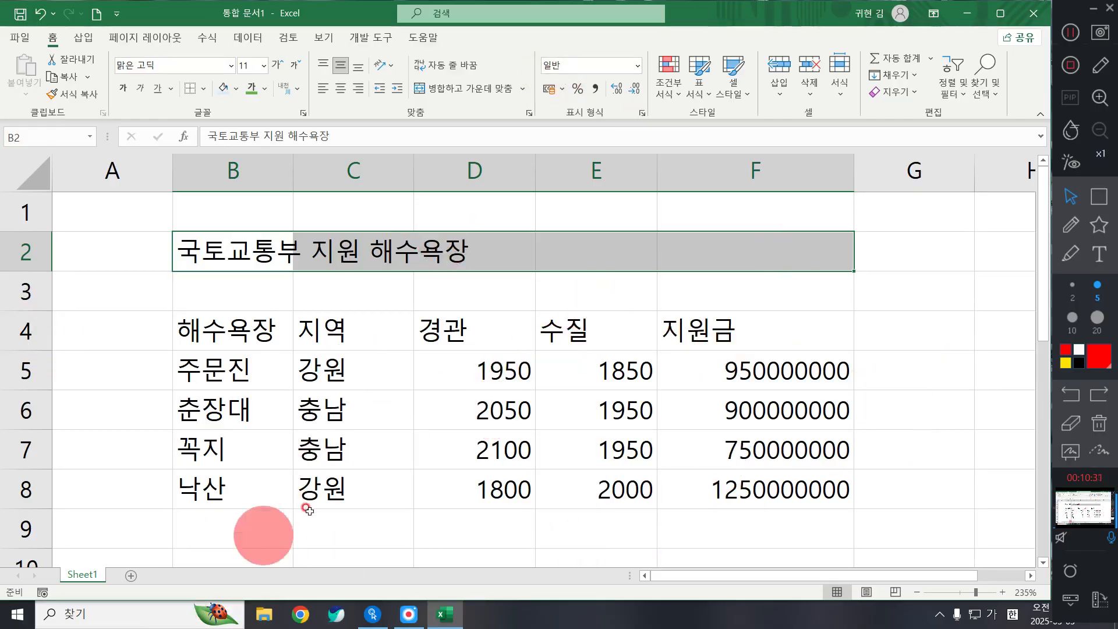
Enter the date 2025-01-01 in the empty cell B19 below the table
{"action": "scroll", "coordinate": [308, 510], "scroll_direction": "down", "scroll_amount": 5}
{"action": "left_click", "coordinate": [224, 312]}
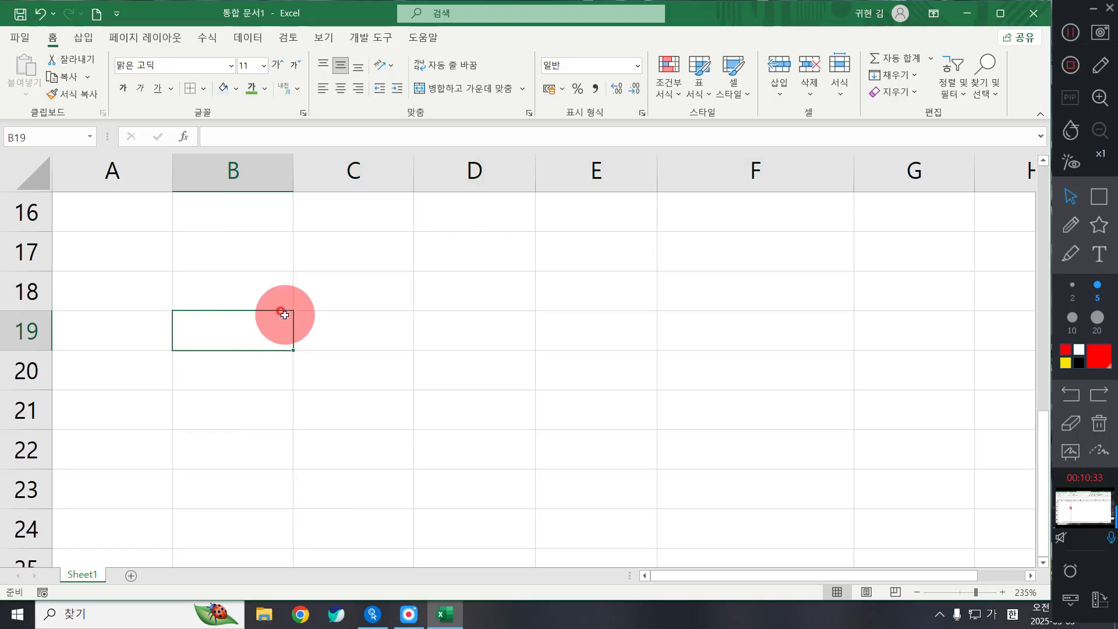
{"action": "type", "text": "2025-01-0"}
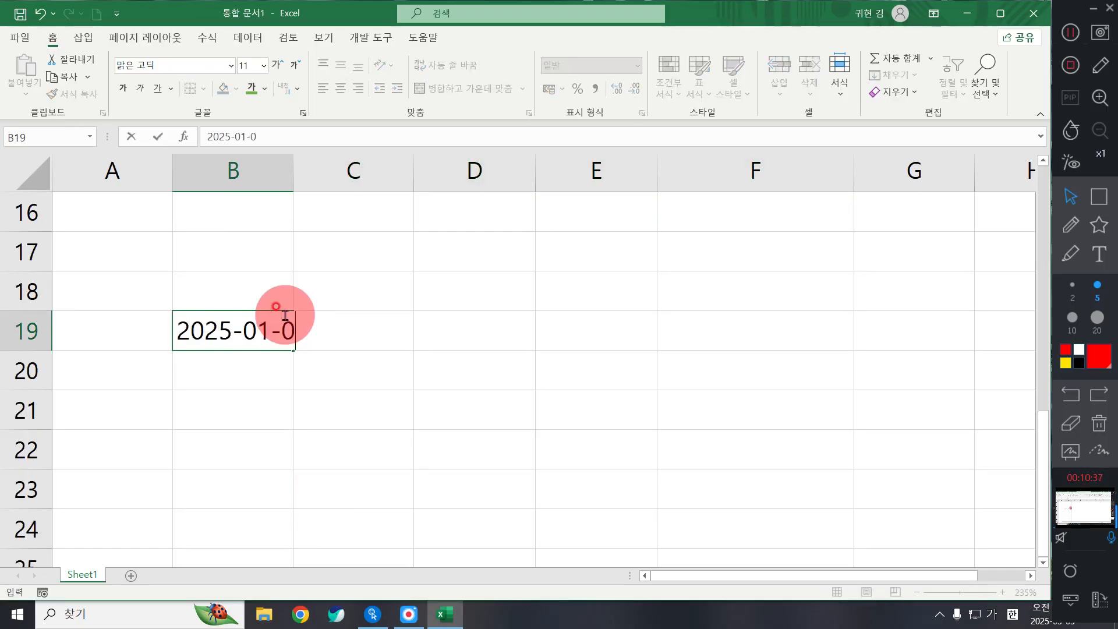
{"action": "type", "text": "1"}
{"action": "key", "text": "Return"}
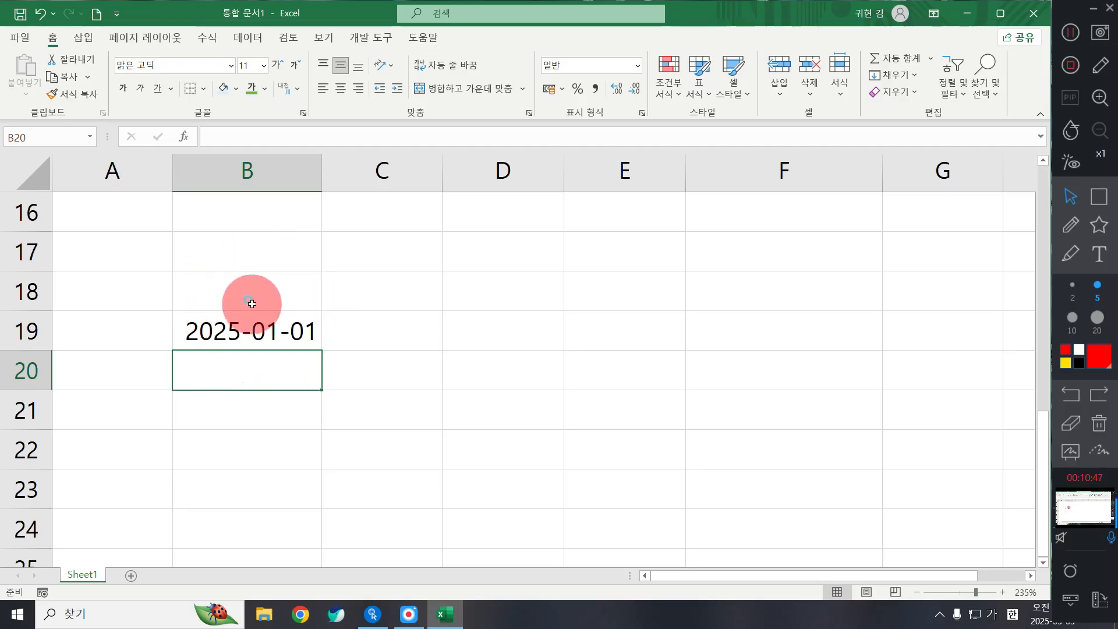
Apply the 표준 cell style to B19, and set its number format to 간단한 날짜
{"action": "left_click", "coordinate": [250, 330]}
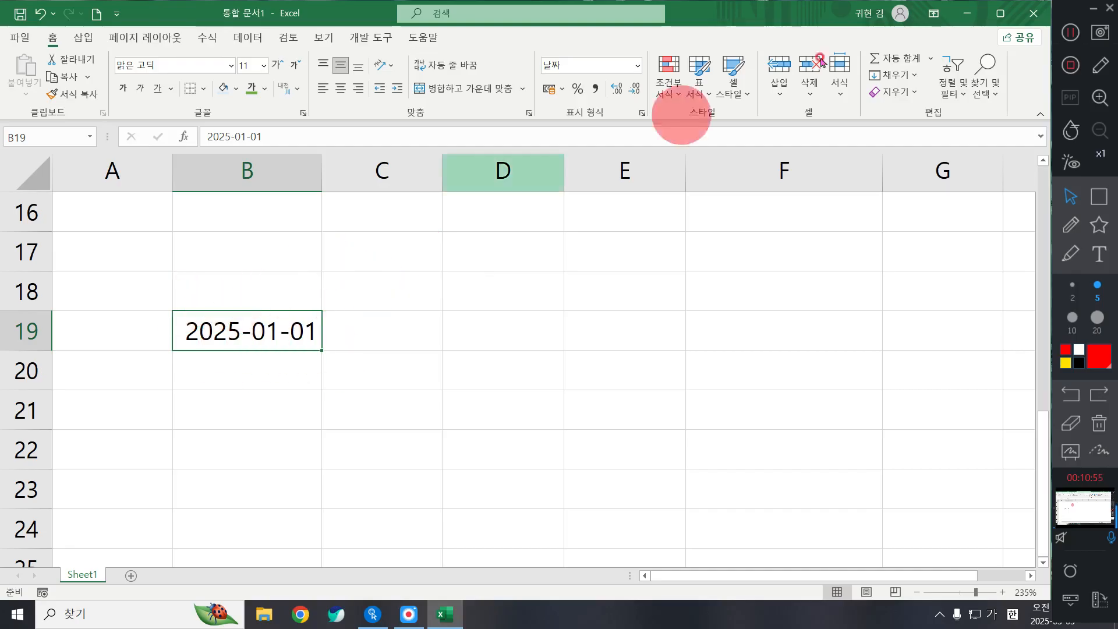
{"action": "left_click", "coordinate": [726, 87]}
{"action": "left_click", "coordinate": [657, 127]}
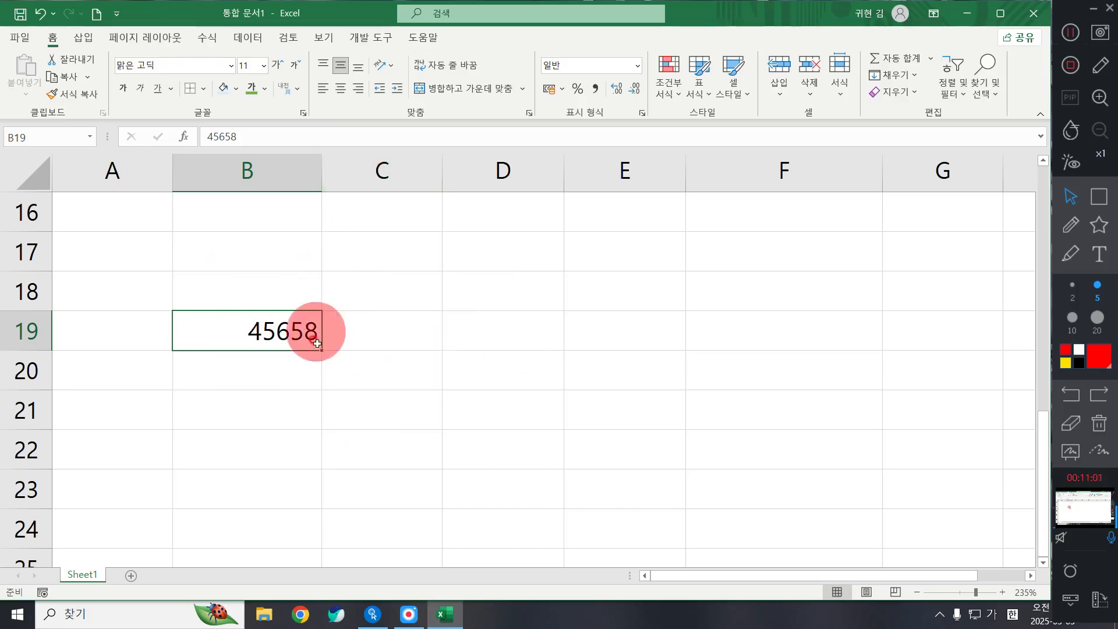
{"action": "left_click", "coordinate": [637, 63]}
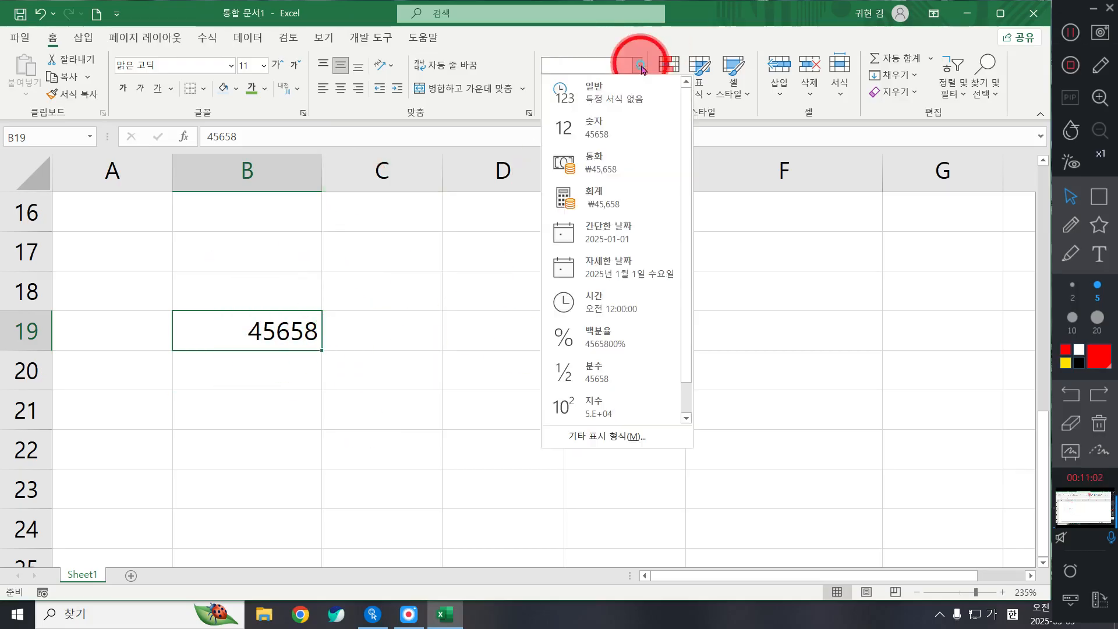
{"action": "left_click", "coordinate": [606, 226]}
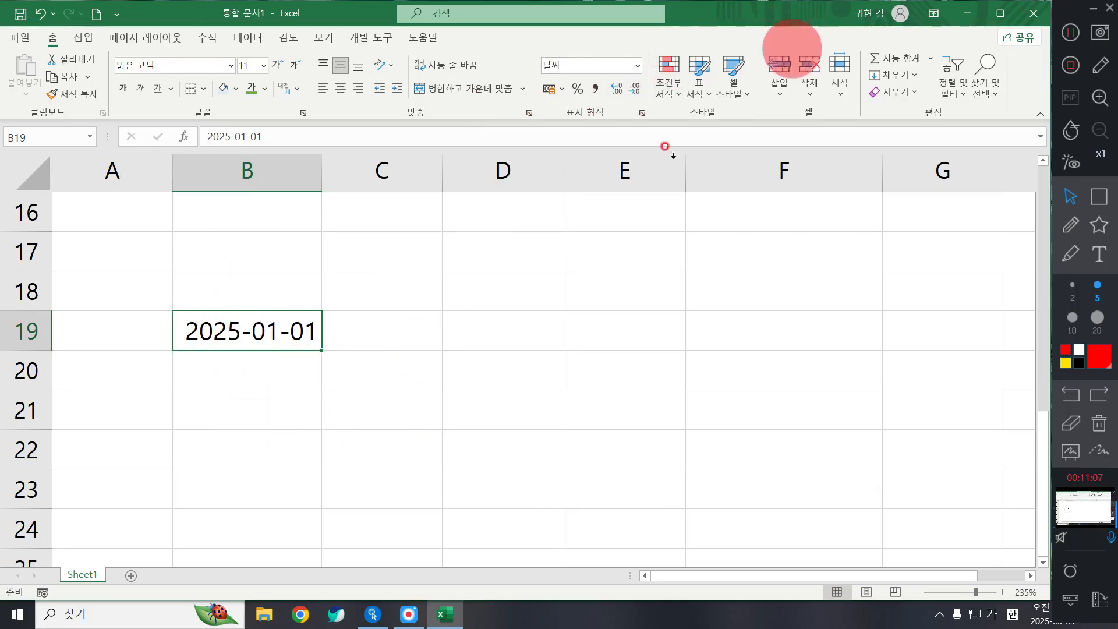
Delete cell B19 with the date, shifting the remaining cells to the left (셀을 왼쪽으로 밀기)
{"action": "right_click", "coordinate": [184, 330]}
{"action": "left_click", "coordinate": [314, 350]}
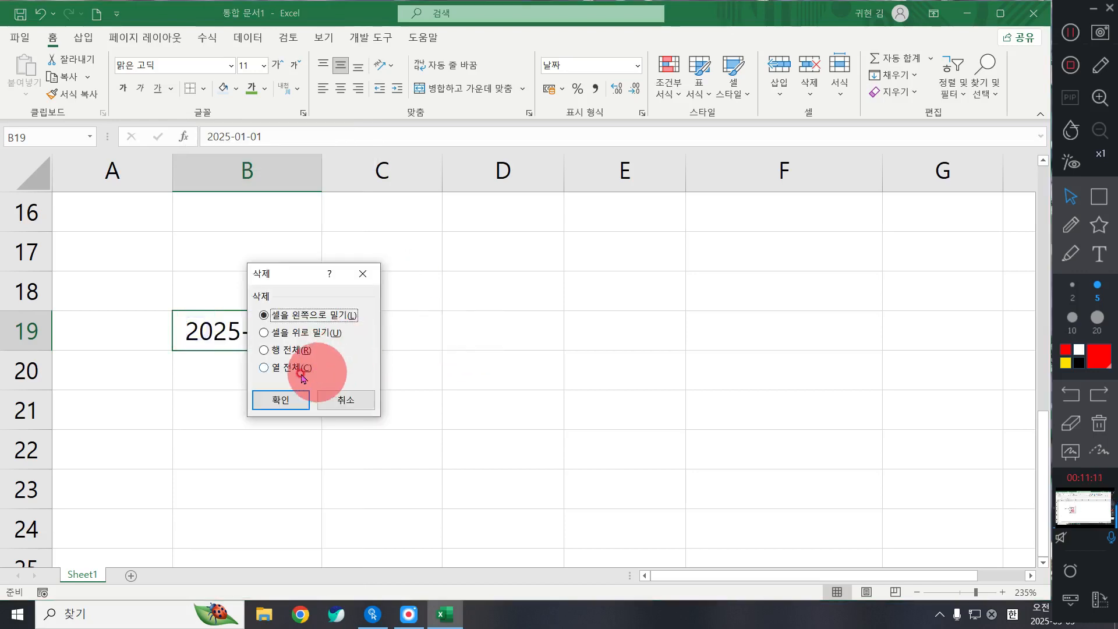
{"action": "left_click", "coordinate": [297, 400]}
{"action": "left_click", "coordinate": [609, 307]}
{"action": "right_click", "coordinate": [741, 391]}
{"action": "scroll", "coordinate": [402, 294], "scroll_direction": "up", "scroll_amount": 2}
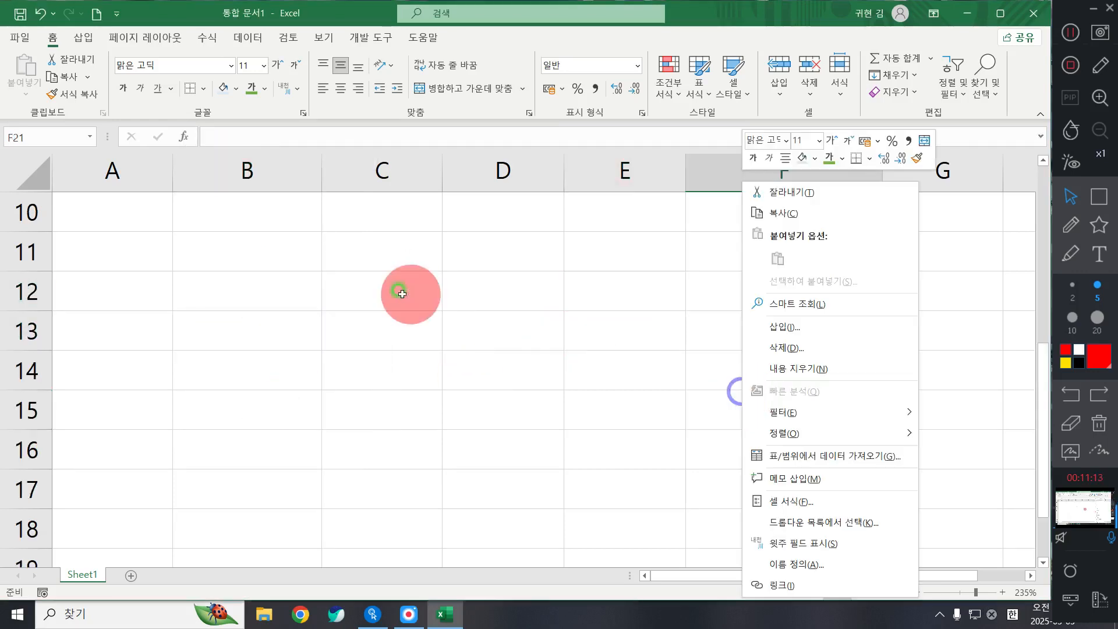
{"action": "left_click", "coordinate": [404, 301]}
Select the title range B2:F2 and mark the 맞춤 command group with a red rectangle
{"action": "scroll", "coordinate": [416, 321], "scroll_direction": "up", "scroll_amount": 3}
{"action": "left_click", "coordinate": [1016, 288]}
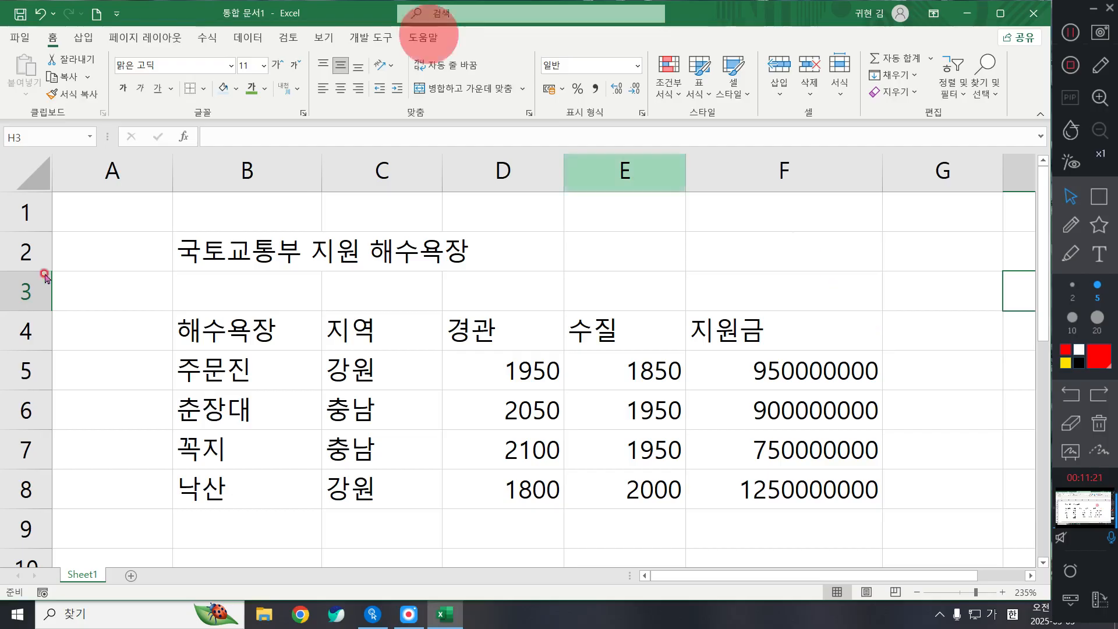
{"action": "left_click", "coordinate": [448, 333]}
{"action": "left_click", "coordinate": [344, 431]}
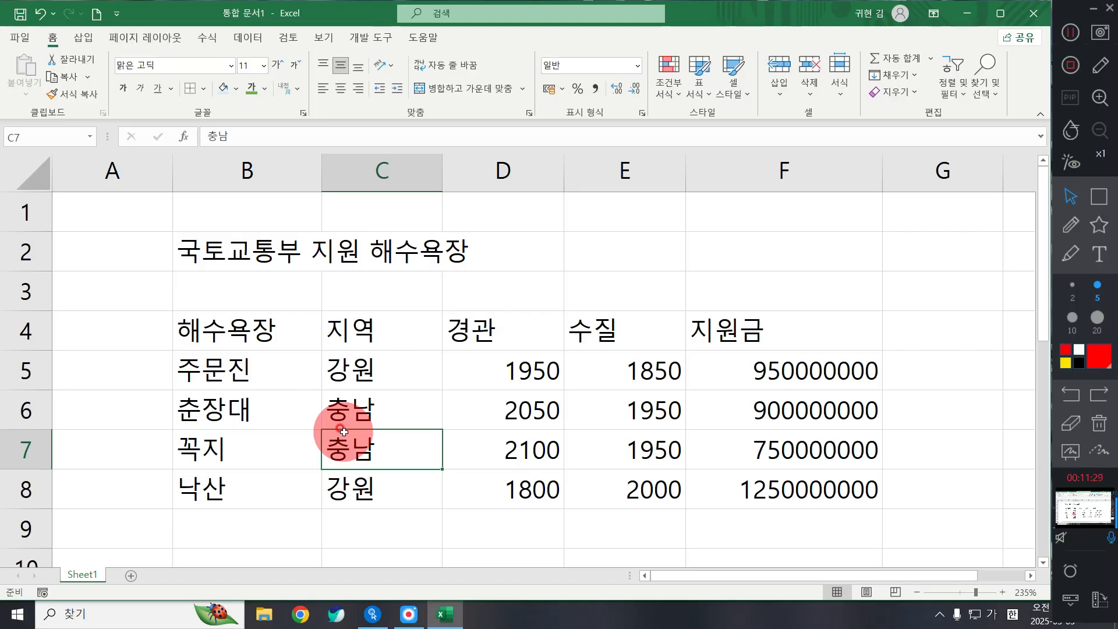
{"action": "left_click_drag", "start_coordinate": [240, 254], "coordinate": [753, 245]}
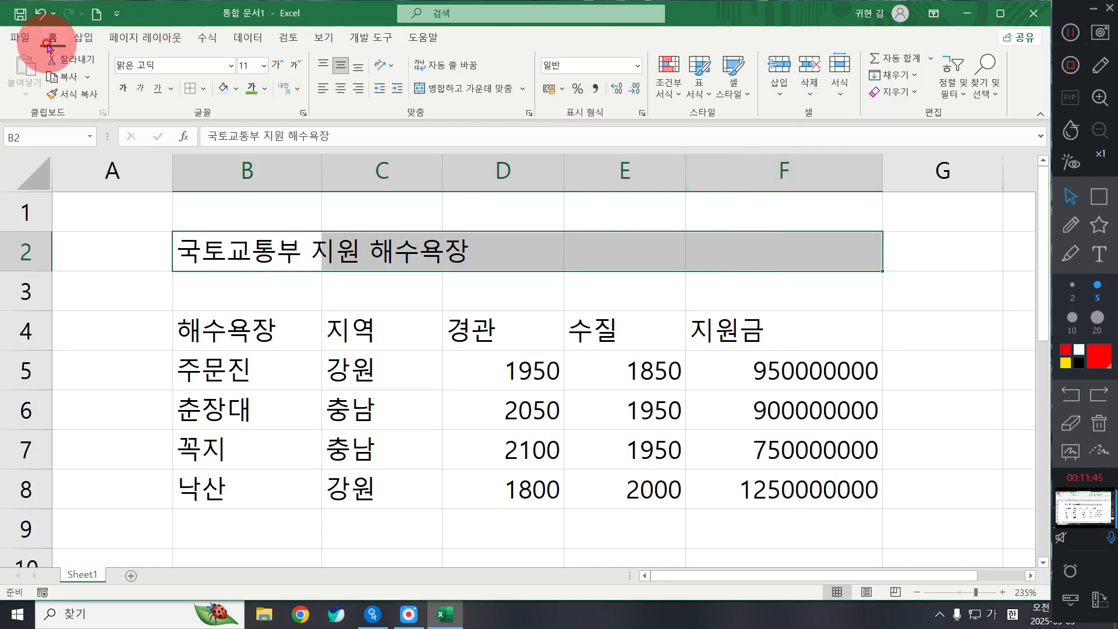
{"action": "left_click", "coordinate": [1099, 197]}
{"action": "left_click_drag", "start_coordinate": [305, 47], "coordinate": [536, 122]}
{"action": "left_click", "coordinate": [1069, 196]}
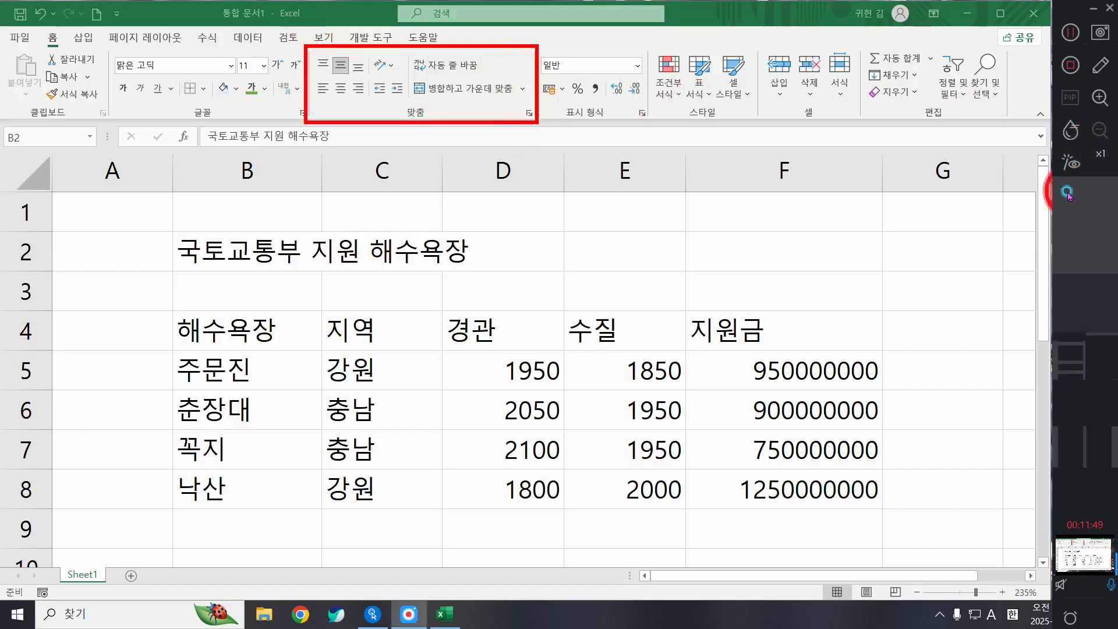
Merge and center the title across B2:F2 and erase the red rectangle around the 맞춤 group
{"action": "left_click", "coordinate": [460, 91]}
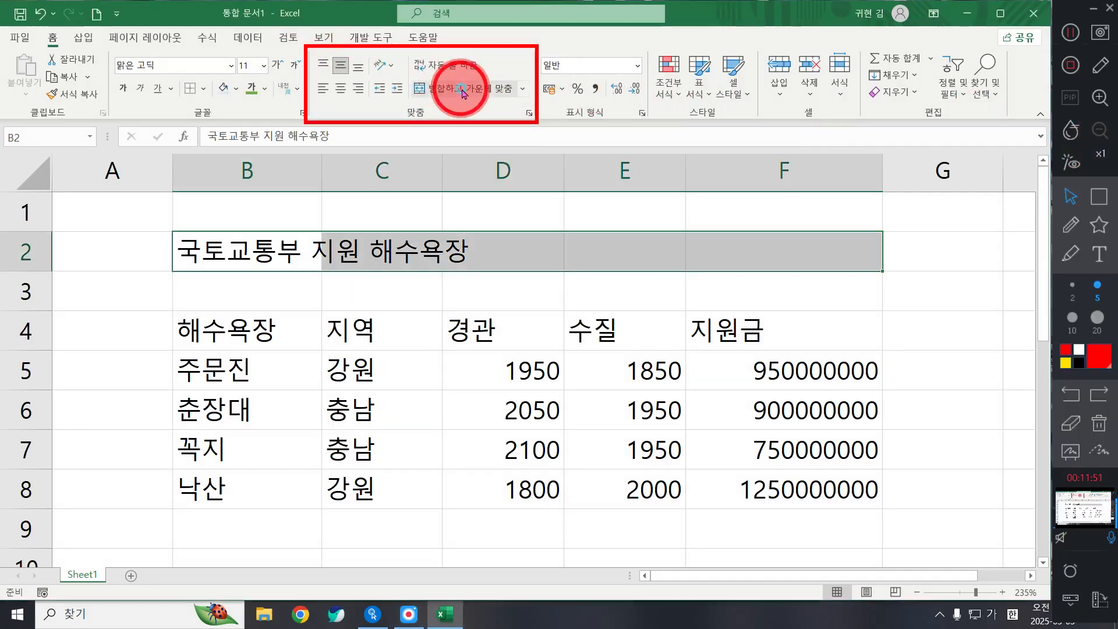
{"action": "left_click", "coordinate": [463, 94]}
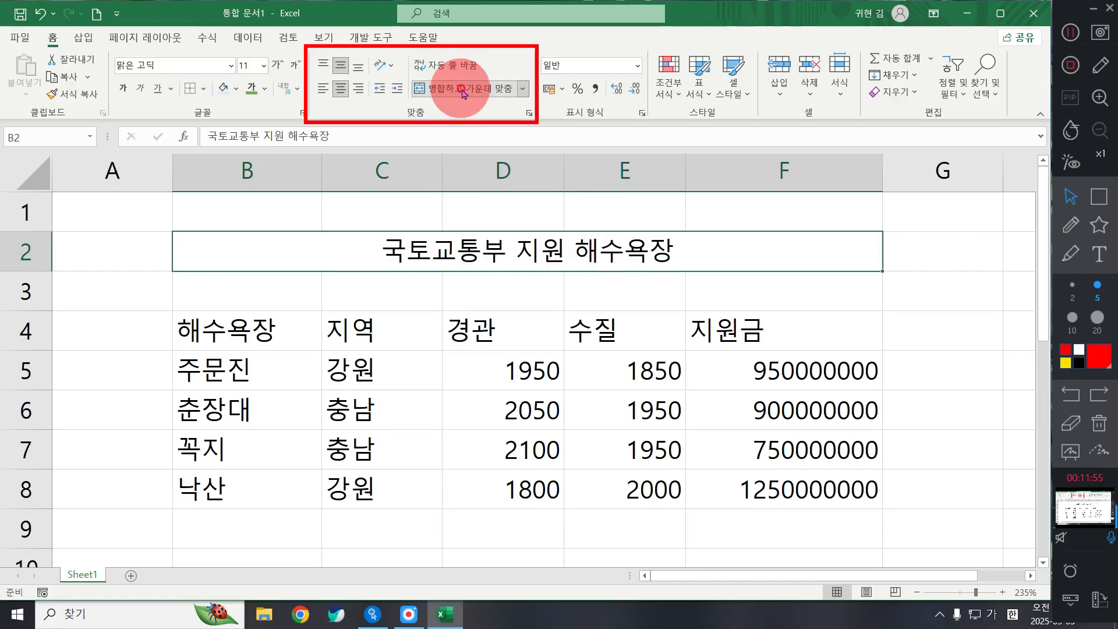
{"action": "left_click", "coordinate": [1101, 427]}
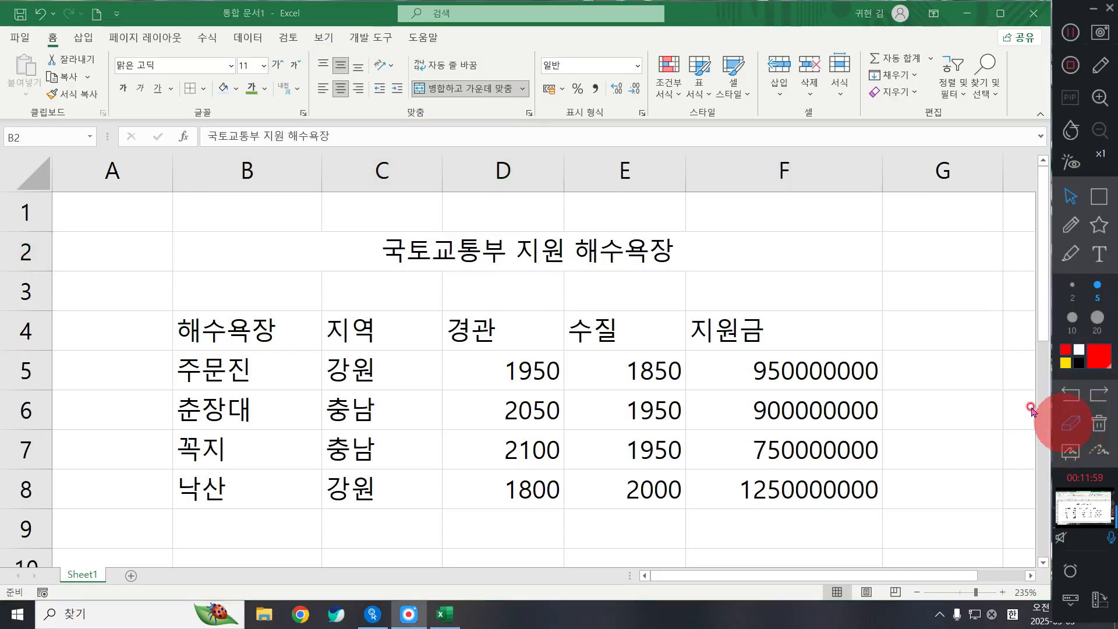
Undo the title merge and select the range B2:F2 again
{"action": "left_click", "coordinate": [40, 17]}
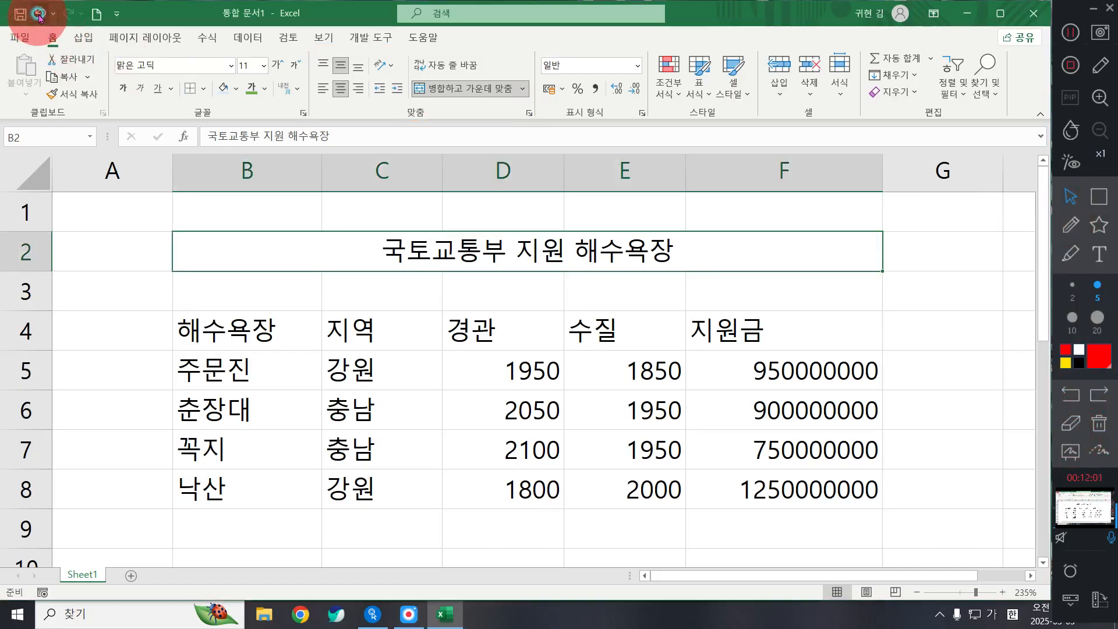
{"action": "left_click", "coordinate": [40, 18]}
{"action": "left_click", "coordinate": [228, 324]}
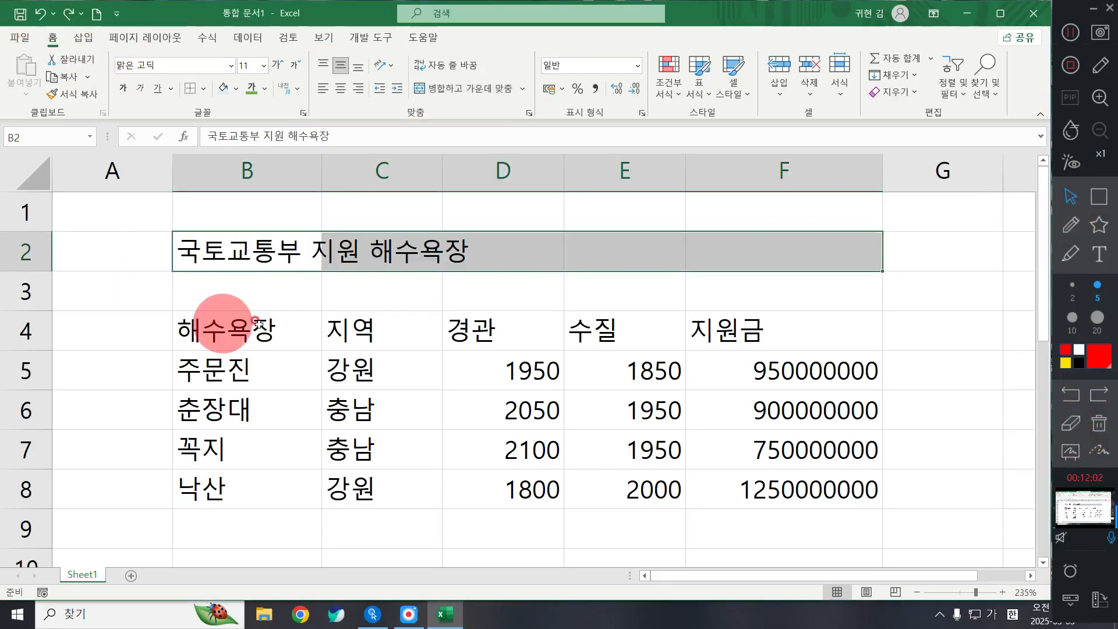
{"action": "left_click", "coordinate": [243, 255]}
{"action": "left_click_drag", "start_coordinate": [243, 255], "coordinate": [769, 255]}
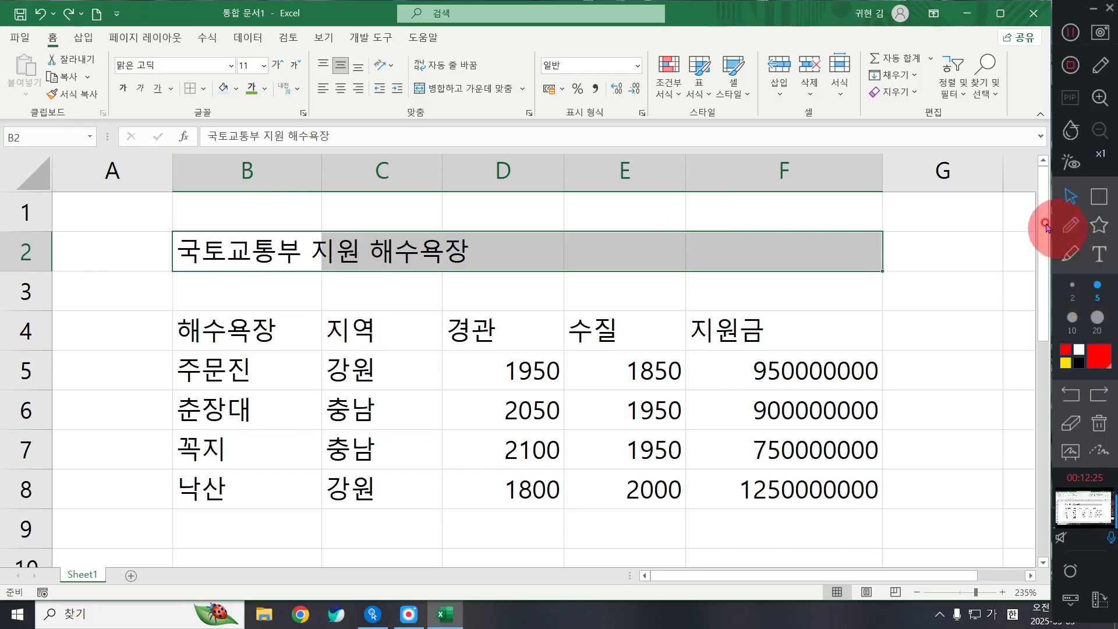
Draw a freehand red check mark over the title in B2 and erase it again
{"action": "left_click", "coordinate": [1070, 225]}
{"action": "left_click_drag", "start_coordinate": [234, 227], "coordinate": [290, 225]}
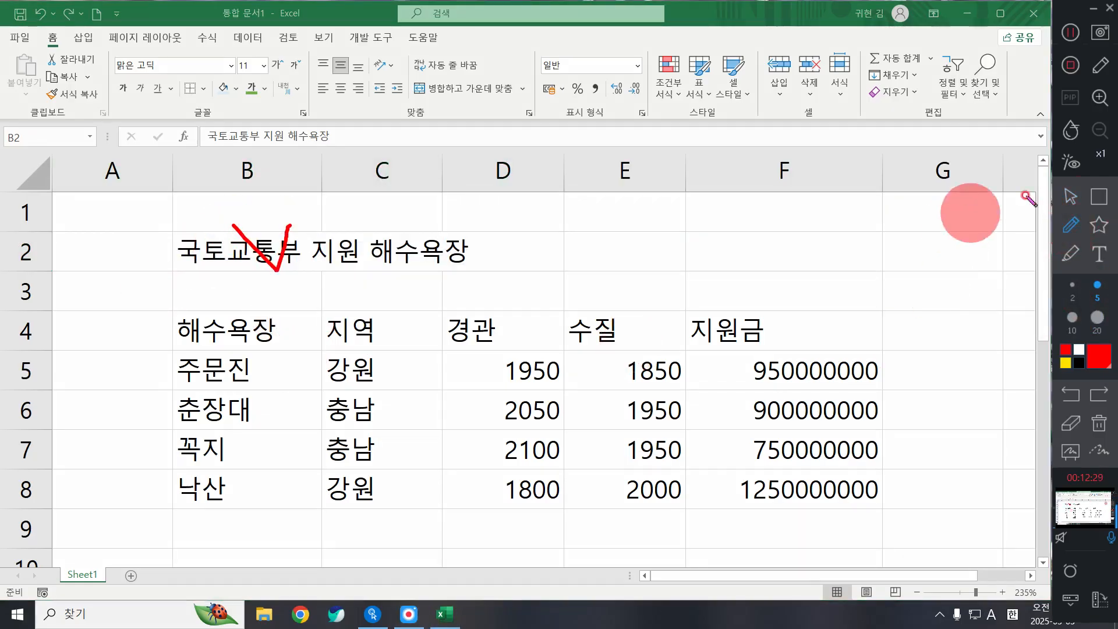
{"action": "left_click", "coordinate": [1070, 197]}
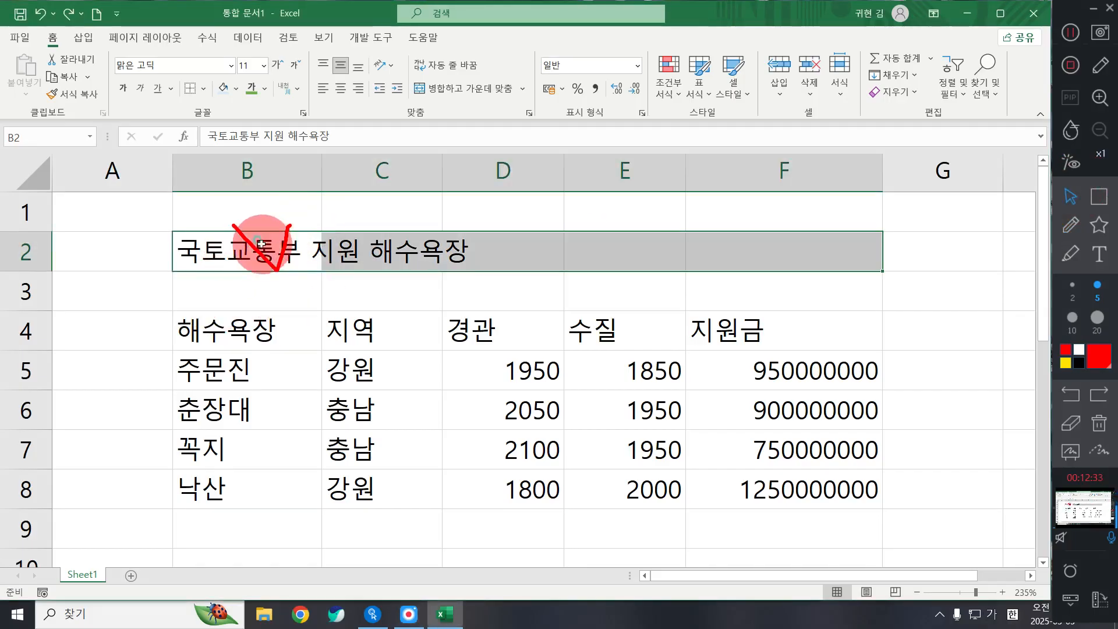
{"action": "left_click", "coordinate": [1099, 428]}
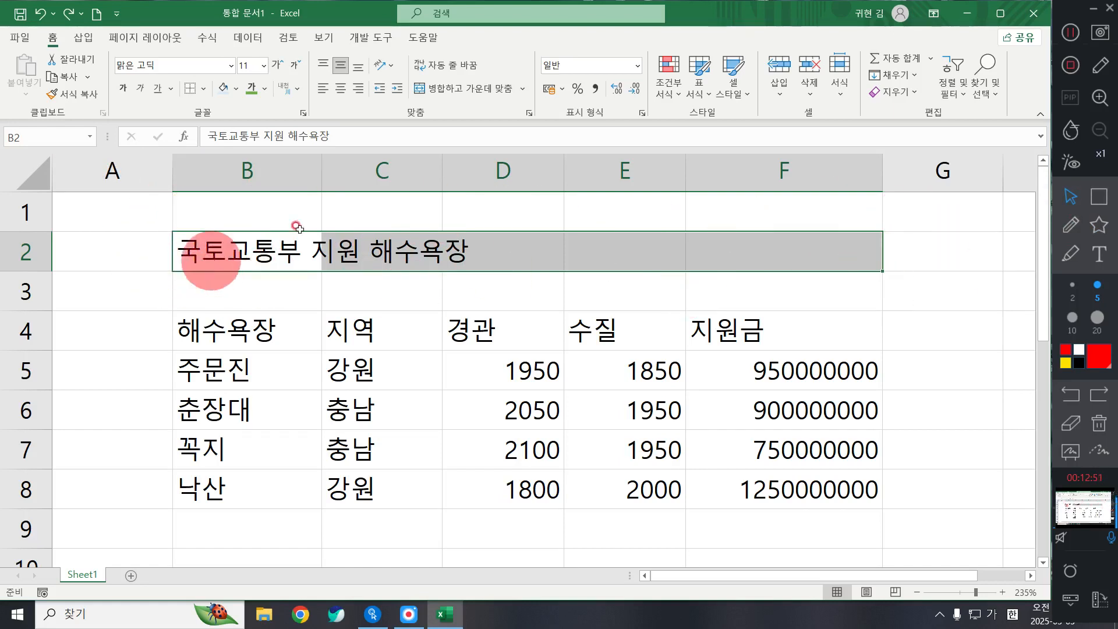
Merge and center the title over B2:F2, and mark the 글꼴 command group with a red rectangle
{"action": "left_click", "coordinate": [475, 93]}
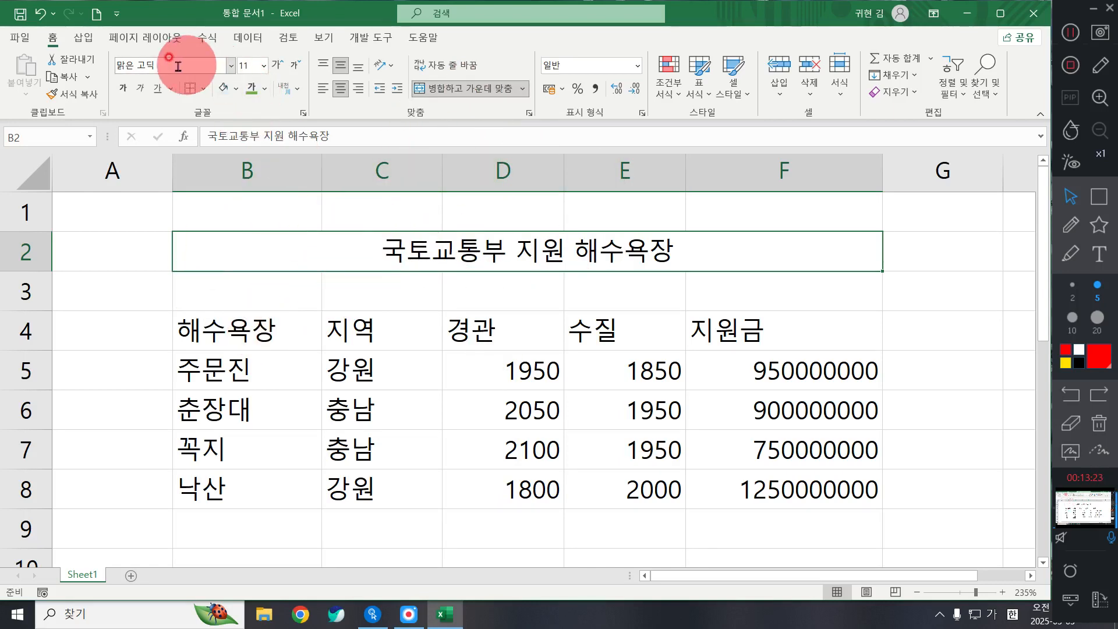
{"action": "left_click", "coordinate": [1071, 197]}
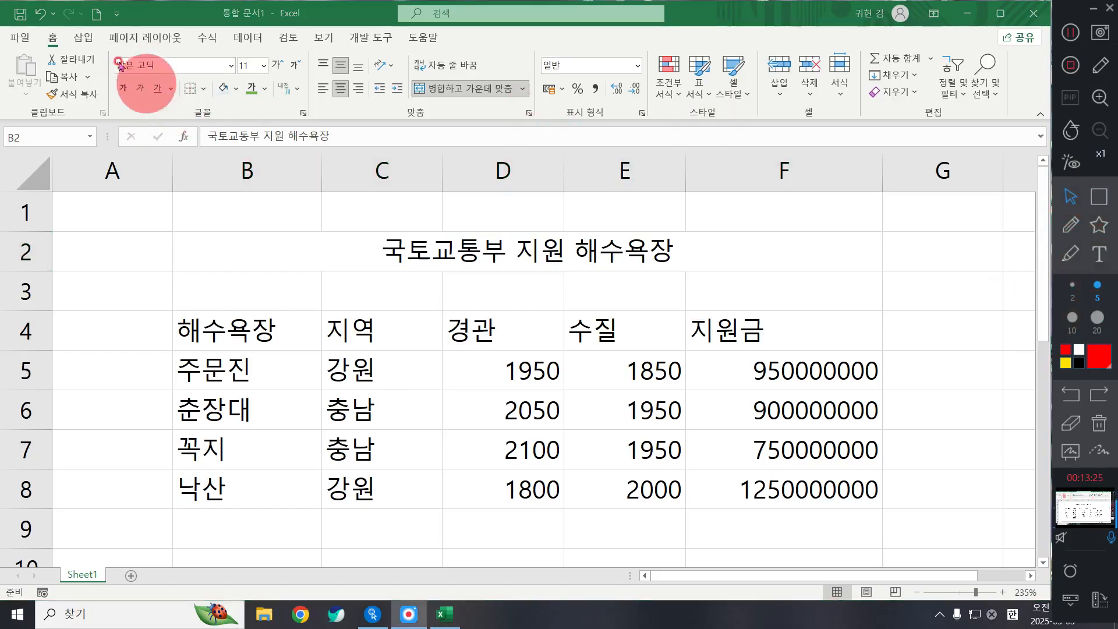
{"action": "left_click", "coordinate": [1099, 197]}
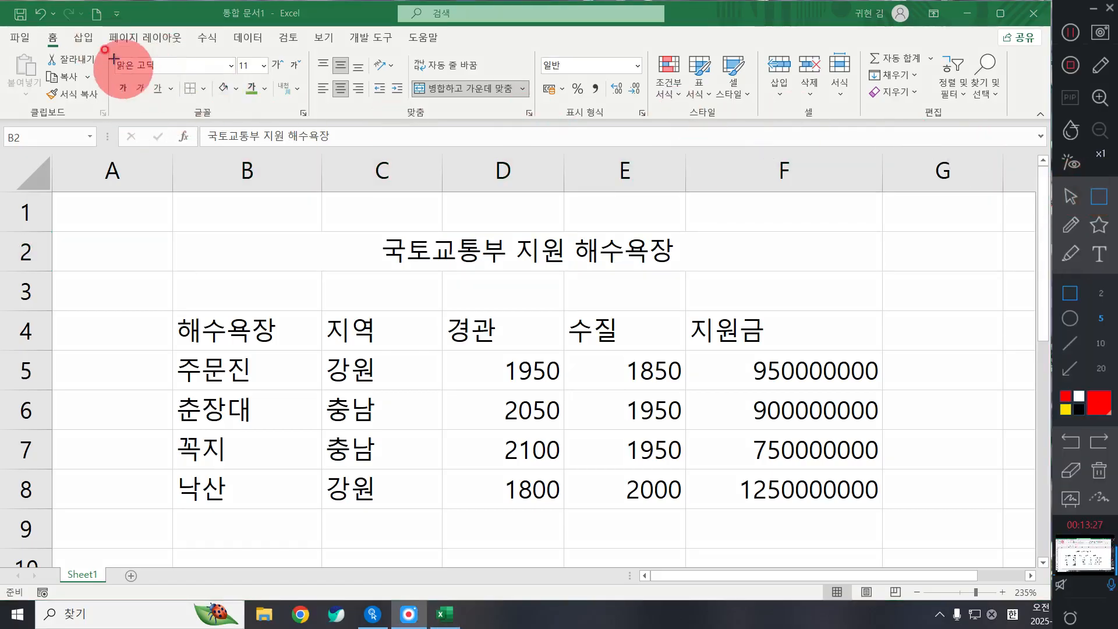
{"action": "left_click_drag", "start_coordinate": [174, 74], "coordinate": [315, 122]}
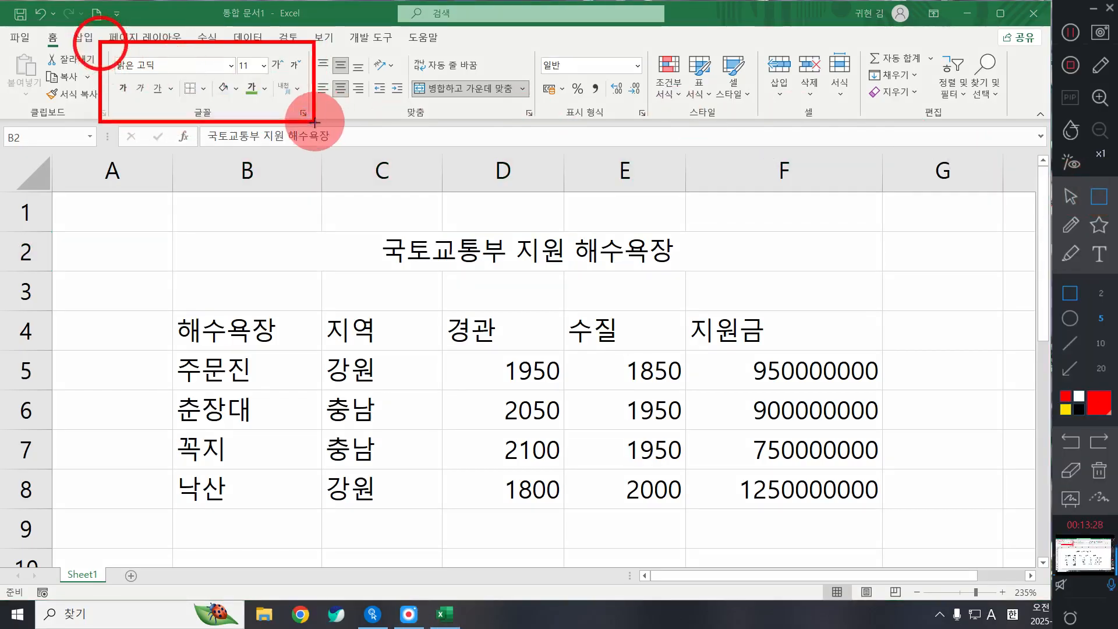
{"action": "left_click", "coordinate": [1070, 197]}
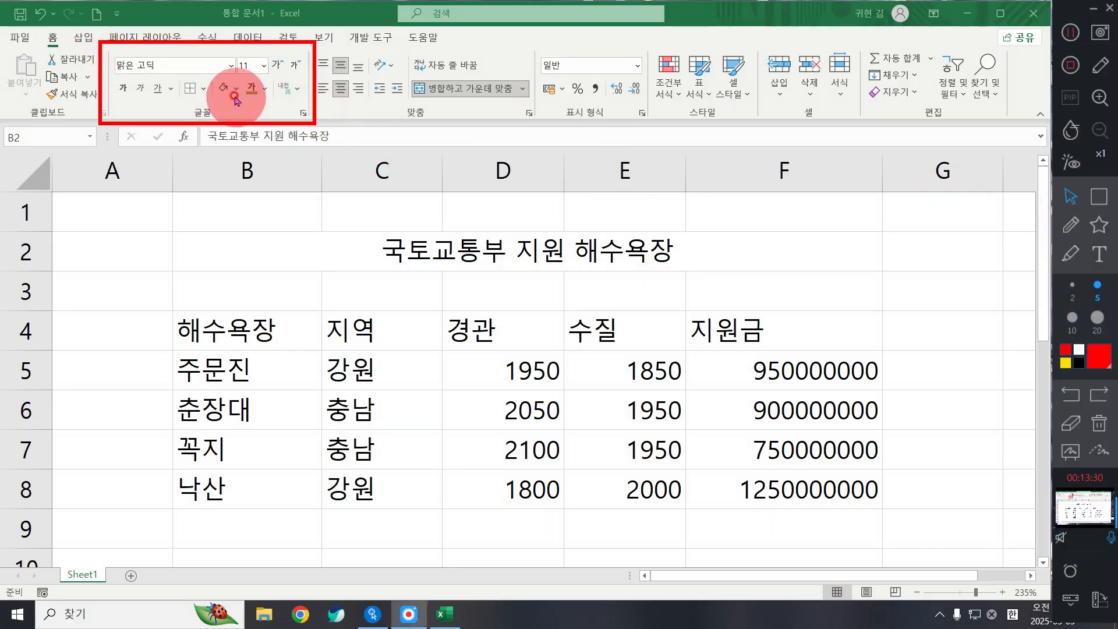
Set the font of the merged title in B2 to a그해여름
{"action": "left_click", "coordinate": [232, 66]}
{"action": "scroll", "coordinate": [227, 320], "scroll_direction": "down", "scroll_amount": 4}
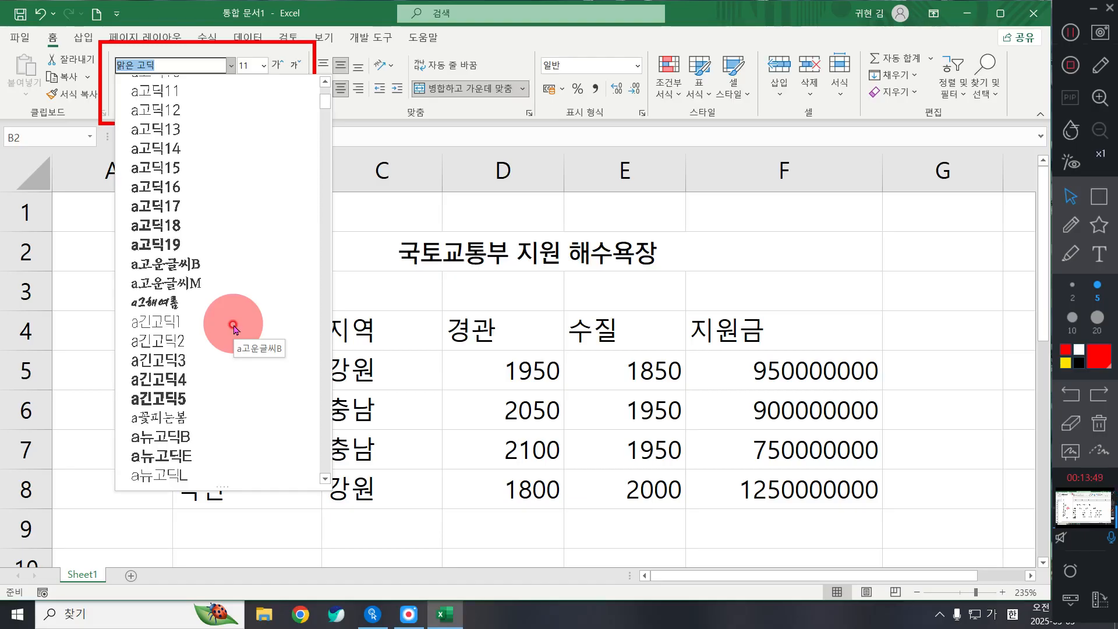
{"action": "left_click", "coordinate": [176, 303]}
Look through the other fonts available for the title without choosing one
{"action": "left_click", "coordinate": [231, 65]}
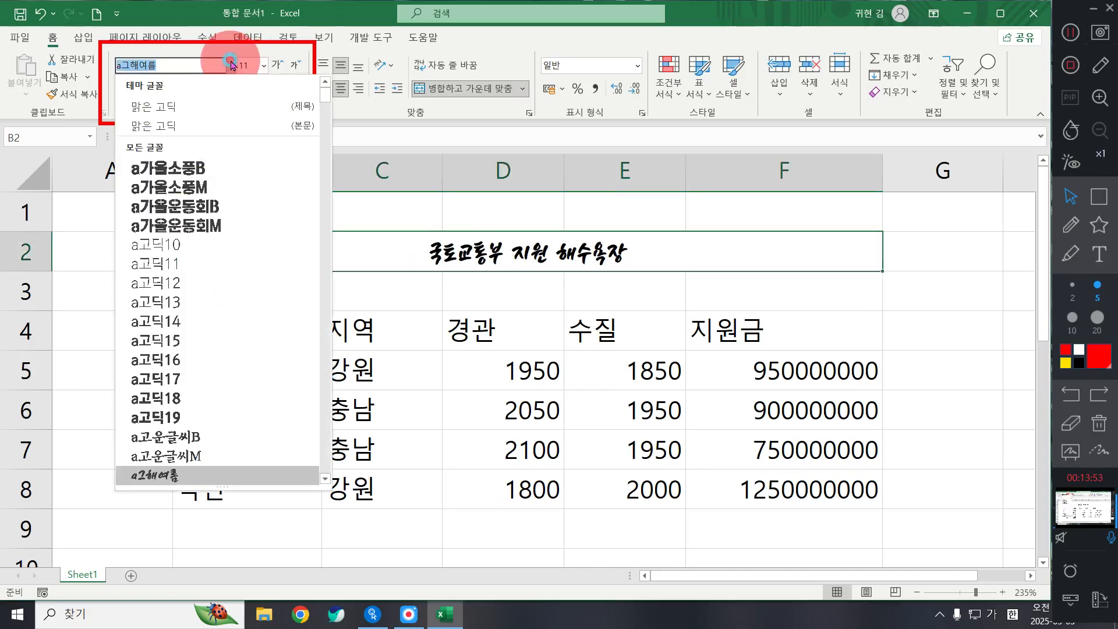
{"action": "scroll", "coordinate": [235, 368], "scroll_direction": "down", "scroll_amount": 4}
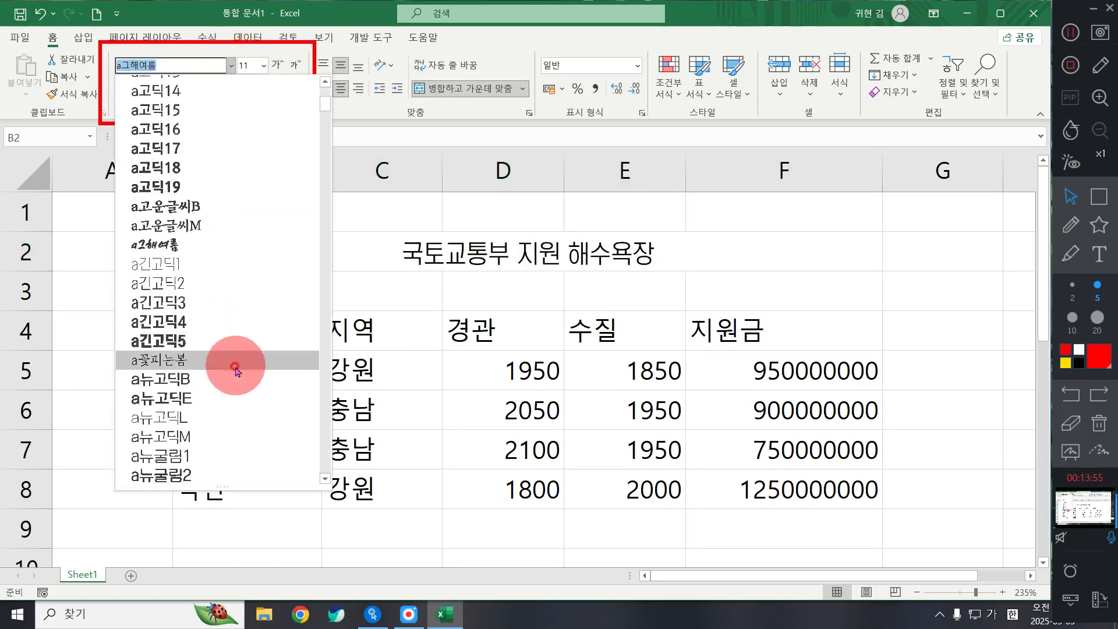
{"action": "scroll", "coordinate": [235, 368], "scroll_direction": "down", "scroll_amount": 4}
{"action": "scroll", "coordinate": [209, 303], "scroll_direction": "down", "scroll_amount": 4}
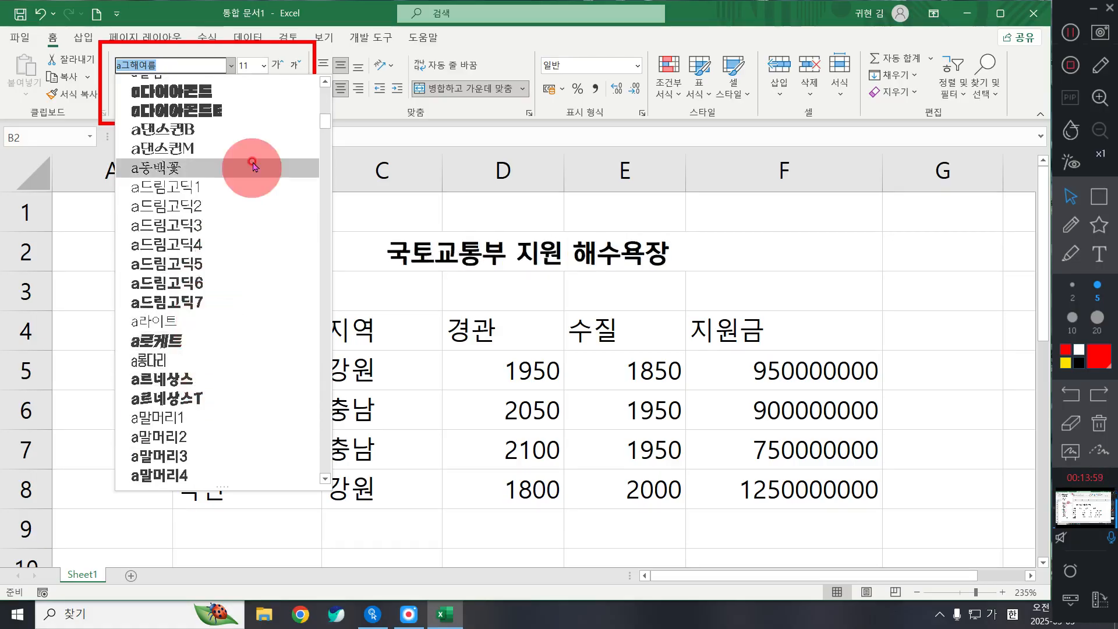
{"action": "scroll", "coordinate": [247, 154], "scroll_direction": "down", "scroll_amount": 2}
{"action": "scroll", "coordinate": [249, 174], "scroll_direction": "down", "scroll_amount": 1}
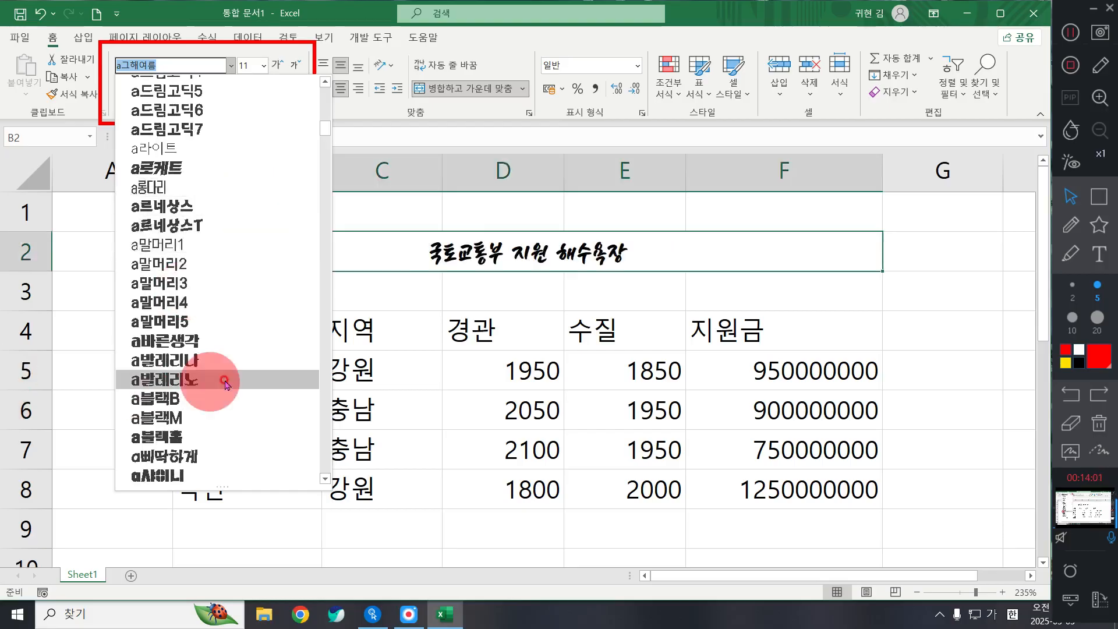
{"action": "left_click", "coordinate": [233, 66]}
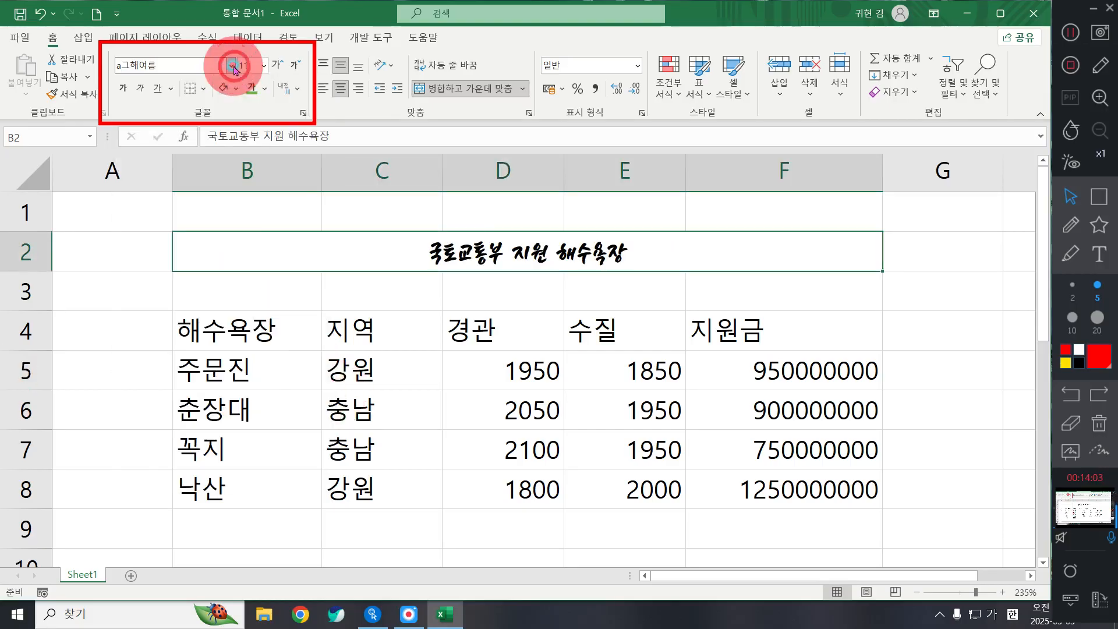
Browse the font list once more and pick a그해여름 for the title again
{"action": "left_click", "coordinate": [232, 66]}
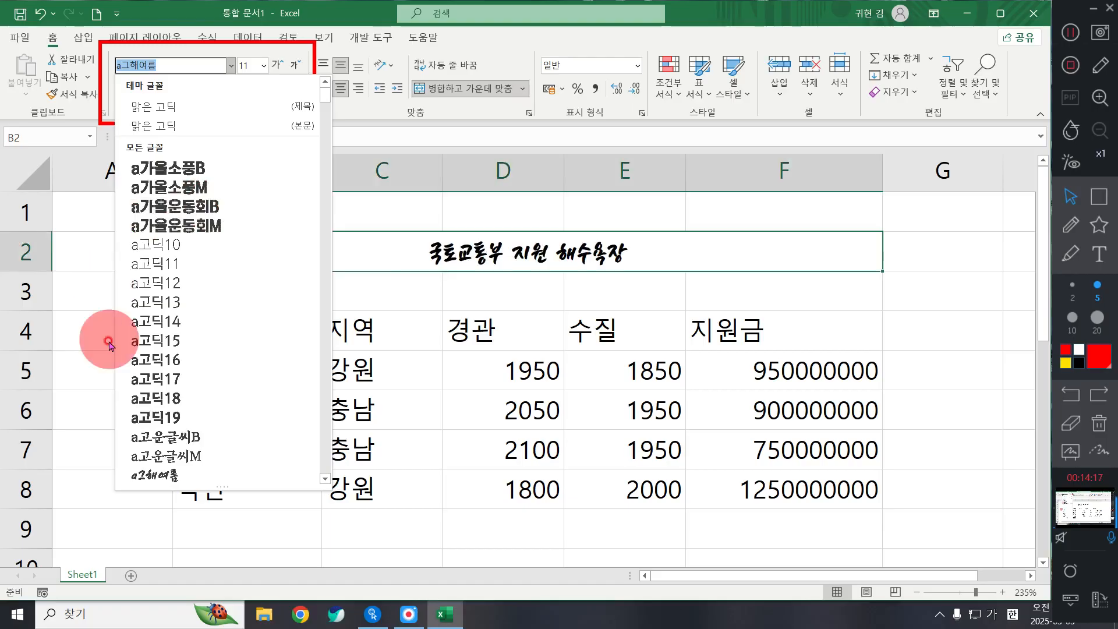
{"action": "scroll", "coordinate": [247, 351], "scroll_direction": "down", "scroll_amount": 2}
{"action": "scroll", "coordinate": [233, 355], "scroll_direction": "down", "scroll_amount": 5}
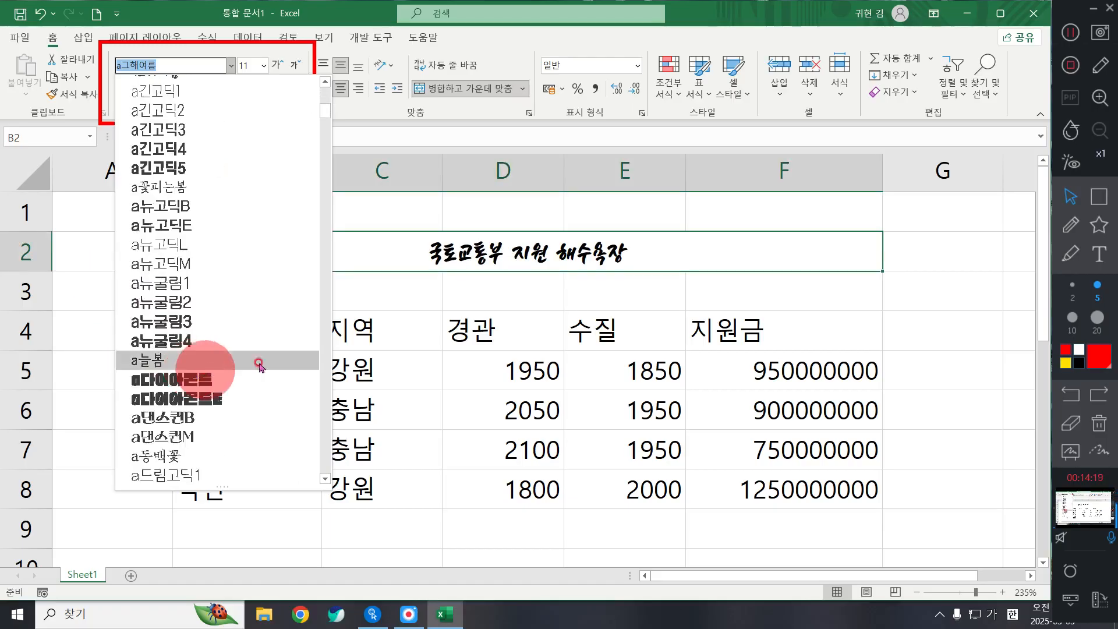
{"action": "scroll", "coordinate": [233, 244], "scroll_direction": "down", "scroll_amount": 1}
{"action": "scroll", "coordinate": [251, 274], "scroll_direction": "up", "scroll_amount": 3}
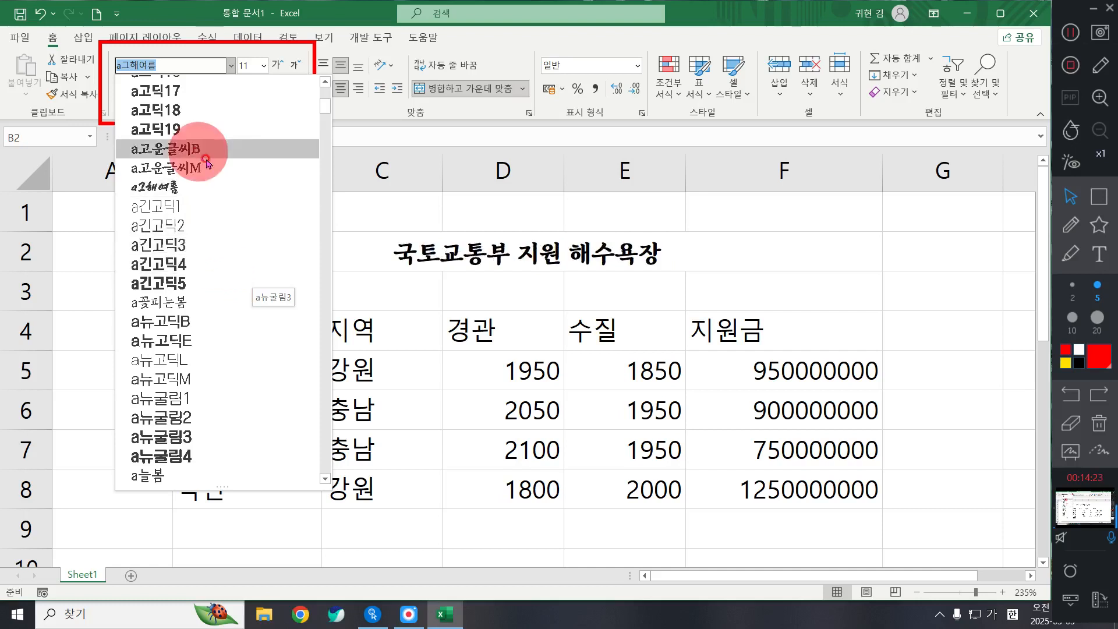
{"action": "left_click", "coordinate": [219, 190]}
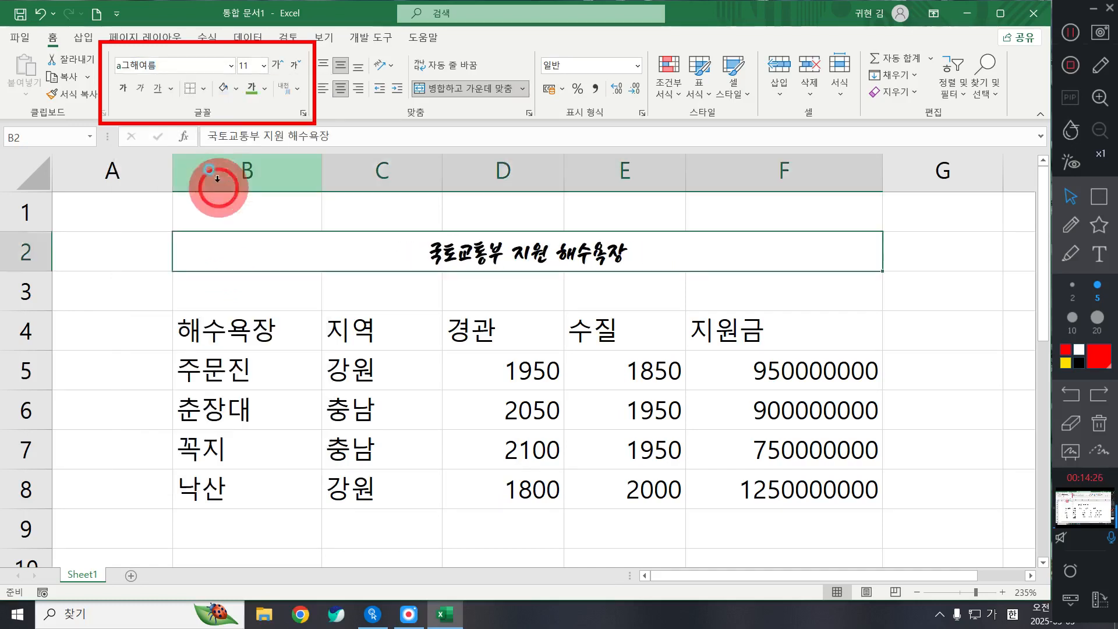
Set the title's font size to 18 and its font colour to the darkest green theme shade
{"action": "left_click", "coordinate": [265, 67]}
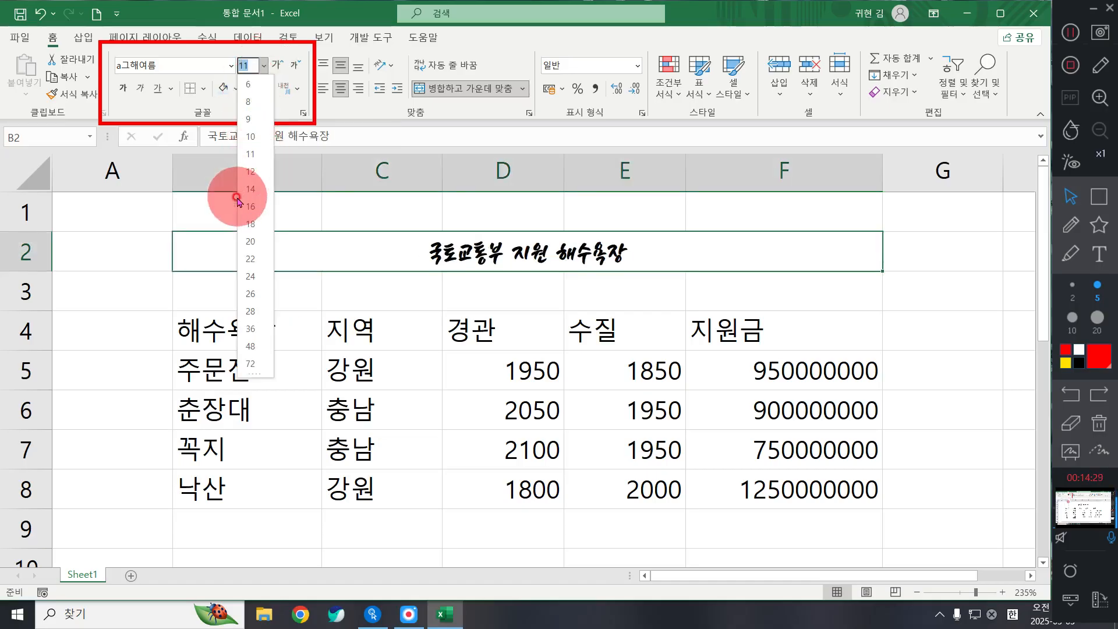
{"action": "left_click", "coordinate": [250, 225]}
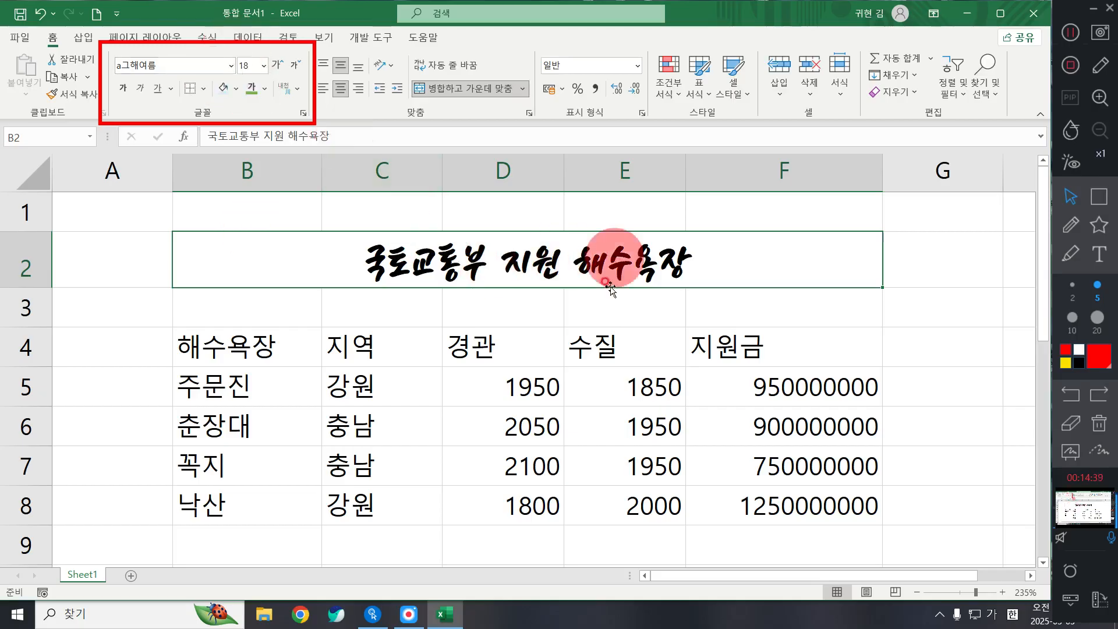
{"action": "left_click", "coordinate": [264, 89]}
{"action": "left_click", "coordinate": [264, 89]}
{"action": "left_click", "coordinate": [265, 89]}
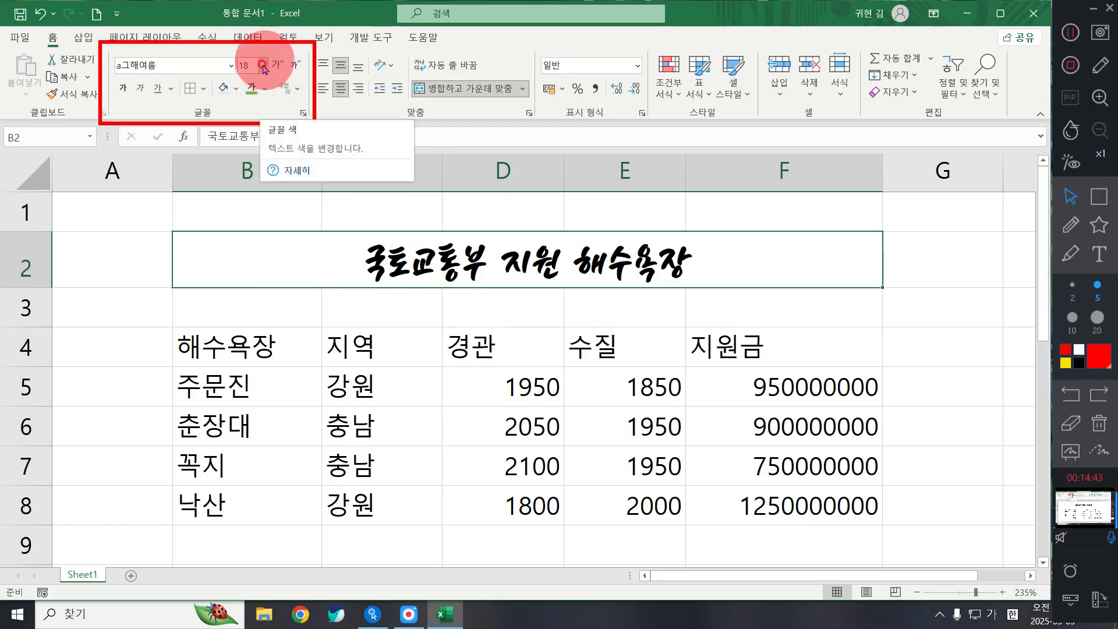
{"action": "left_click", "coordinate": [264, 89]}
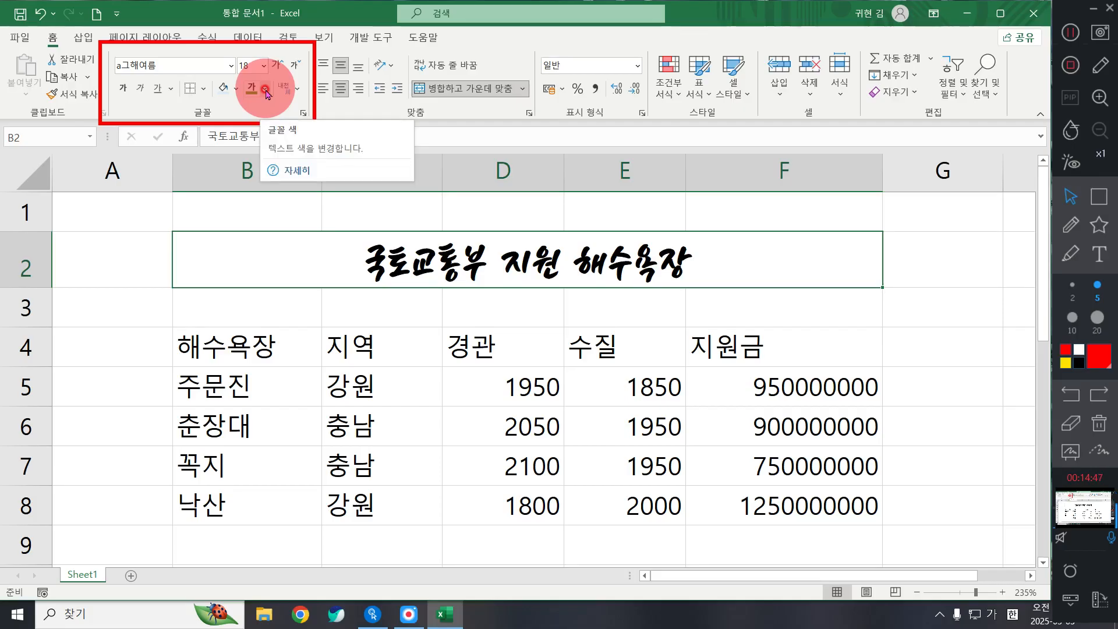
{"action": "left_click", "coordinate": [266, 90]}
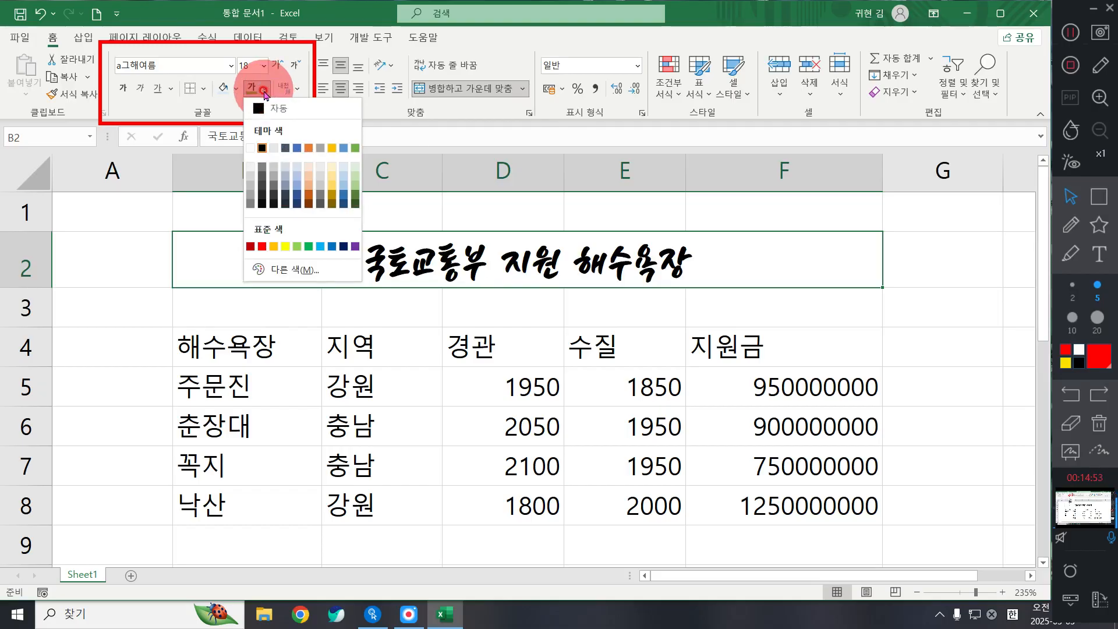
{"action": "left_click", "coordinate": [355, 204]}
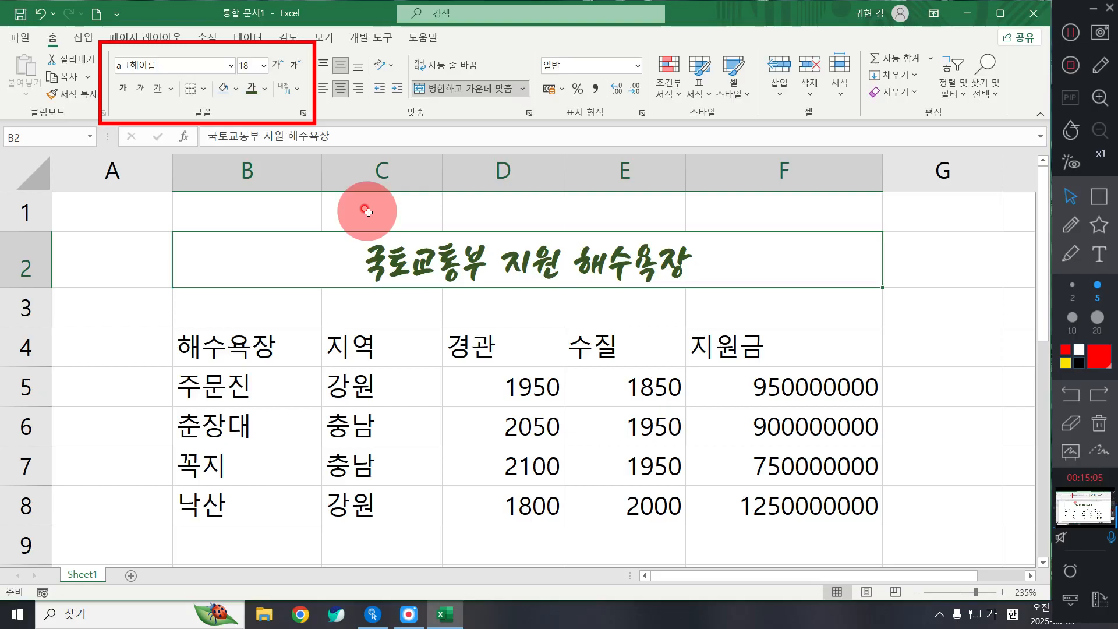
{"action": "left_click", "coordinate": [487, 307]}
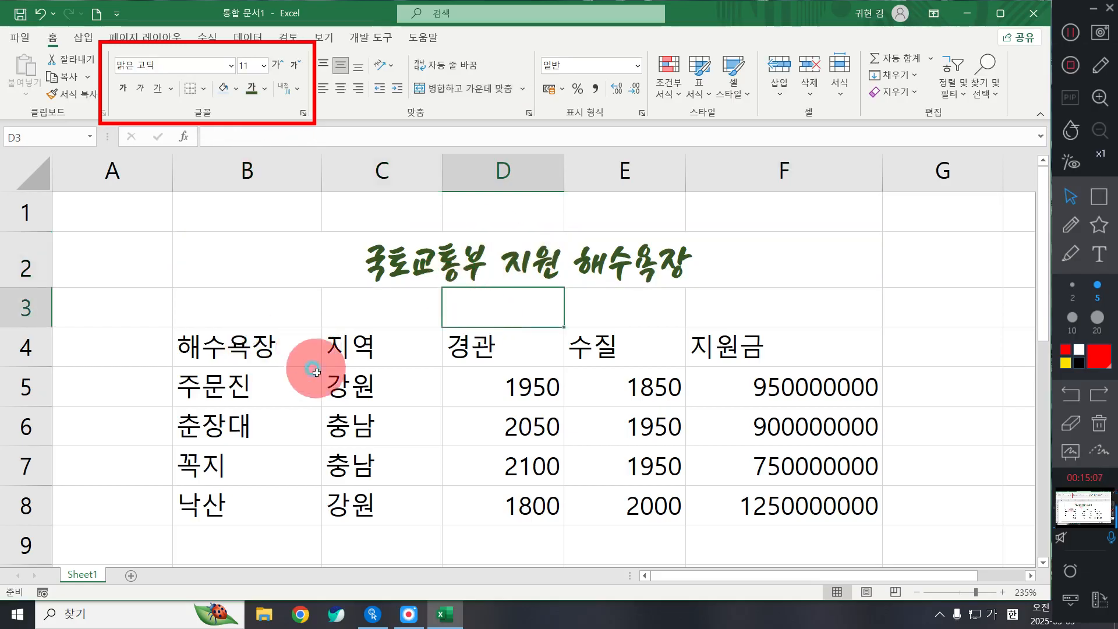
Apply all borders (모든 테두리) and a thick outside border (굵은 바깥쪽 테두리) to the table B4:F8
{"action": "left_click_drag", "start_coordinate": [269, 353], "coordinate": [833, 486]}
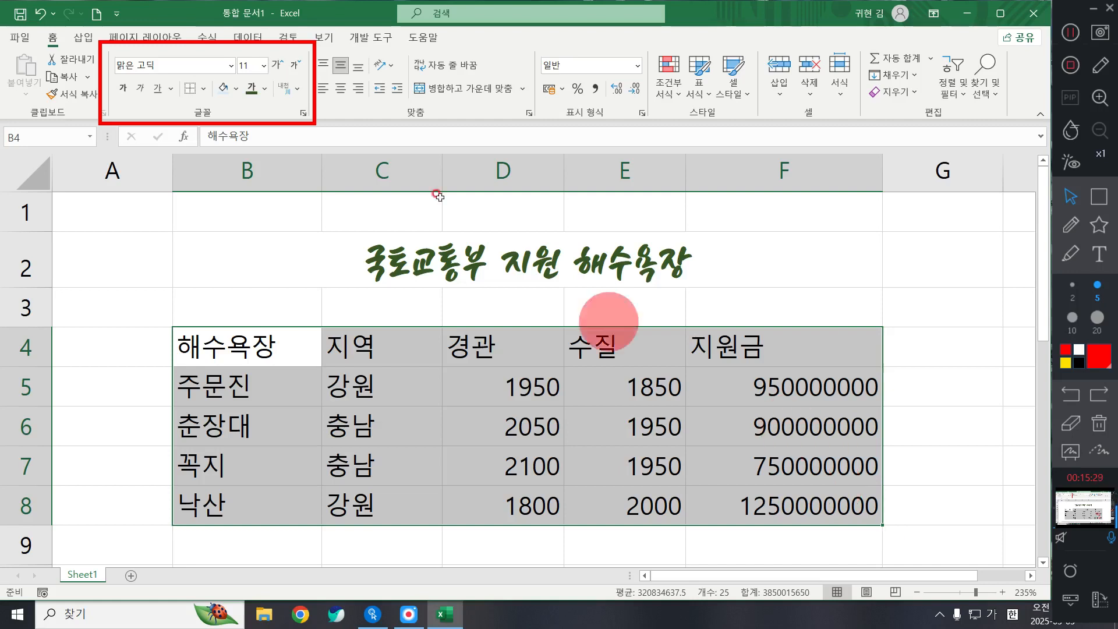
{"action": "left_click", "coordinate": [200, 90]}
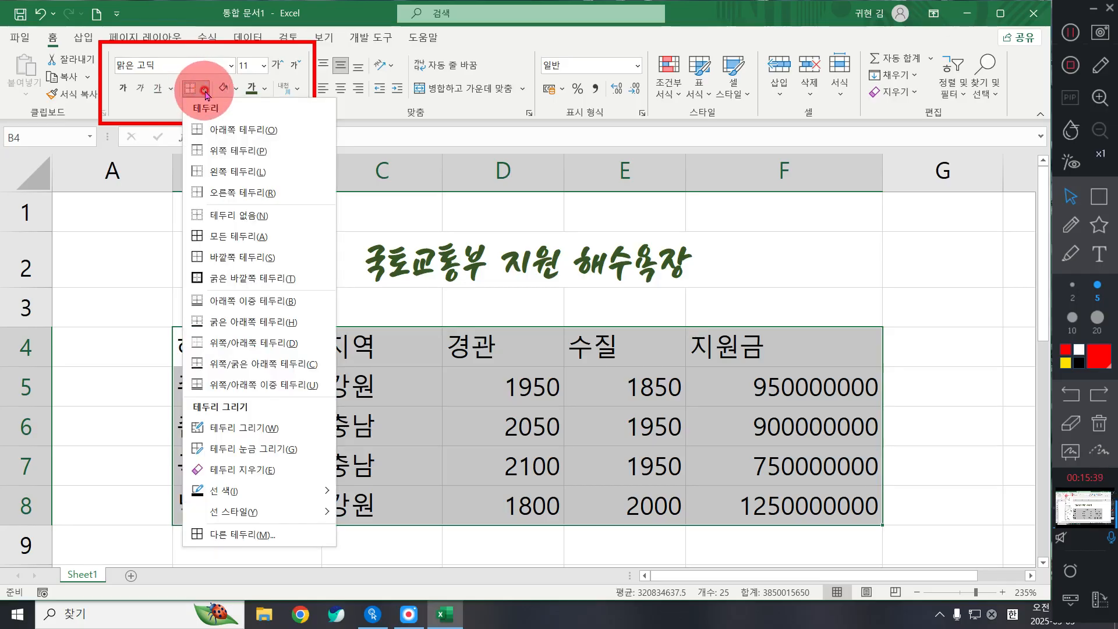
{"action": "left_click", "coordinate": [230, 239]}
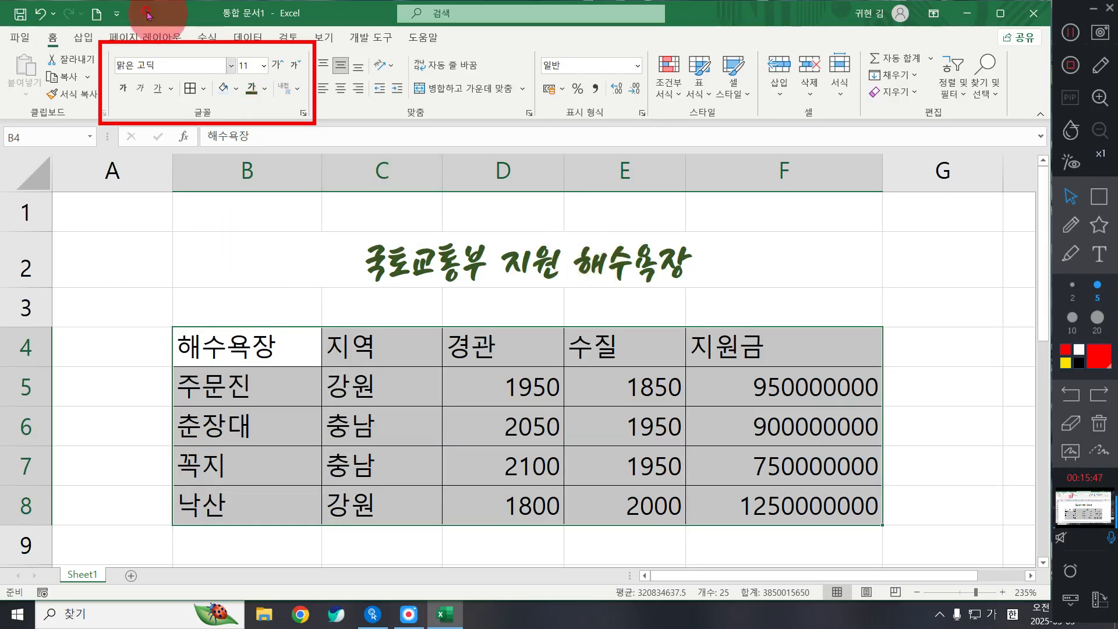
{"action": "left_click", "coordinate": [207, 97]}
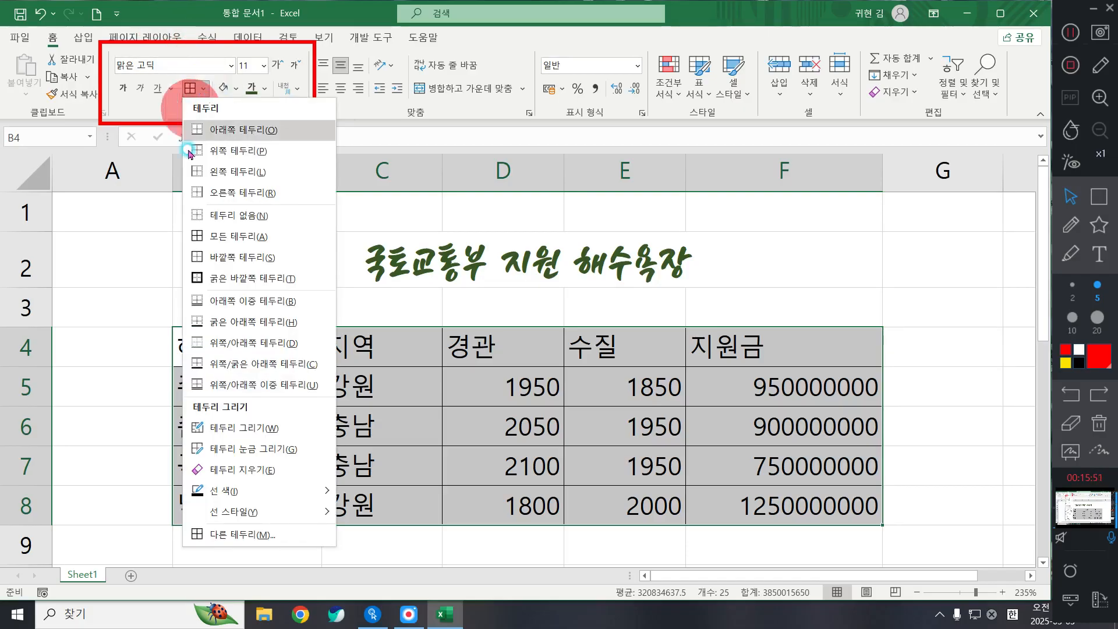
{"action": "left_click", "coordinate": [209, 279]}
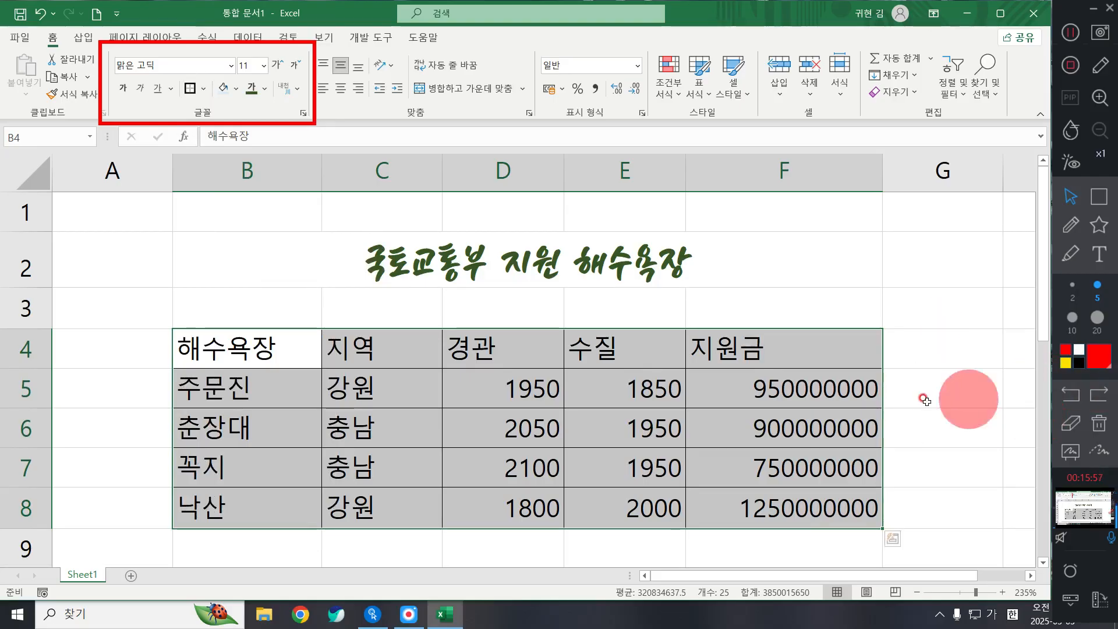
{"action": "left_click", "coordinate": [942, 327]}
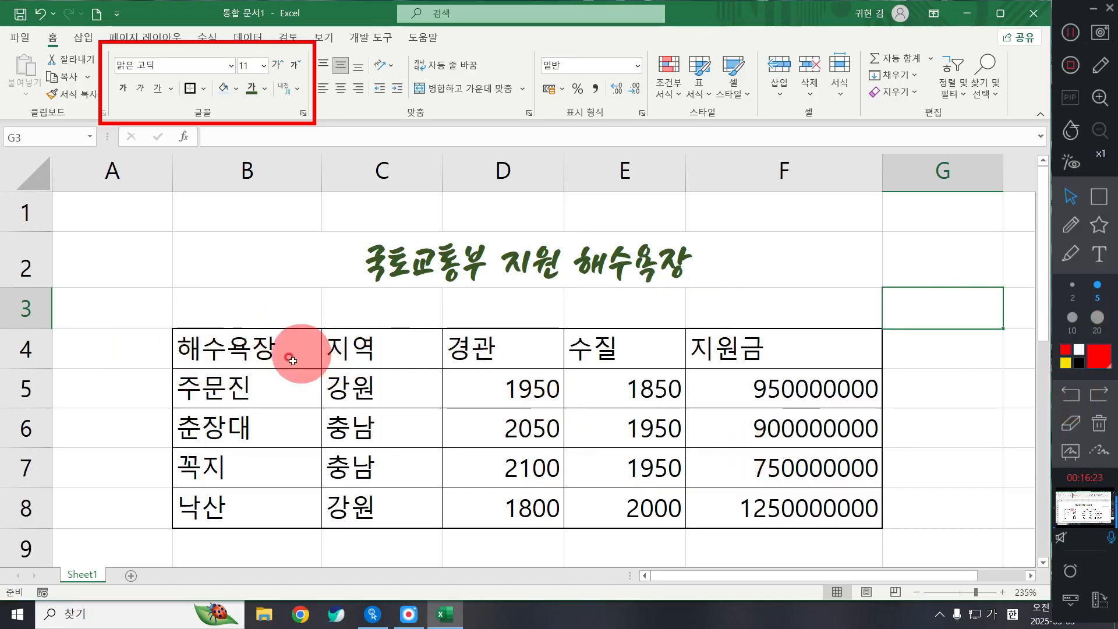
Erase the red rectangle around the 글꼴 group and remove all borders from the table B4:F8 with 테두리 없음
{"action": "left_click_drag", "start_coordinate": [253, 352], "coordinate": [783, 501]}
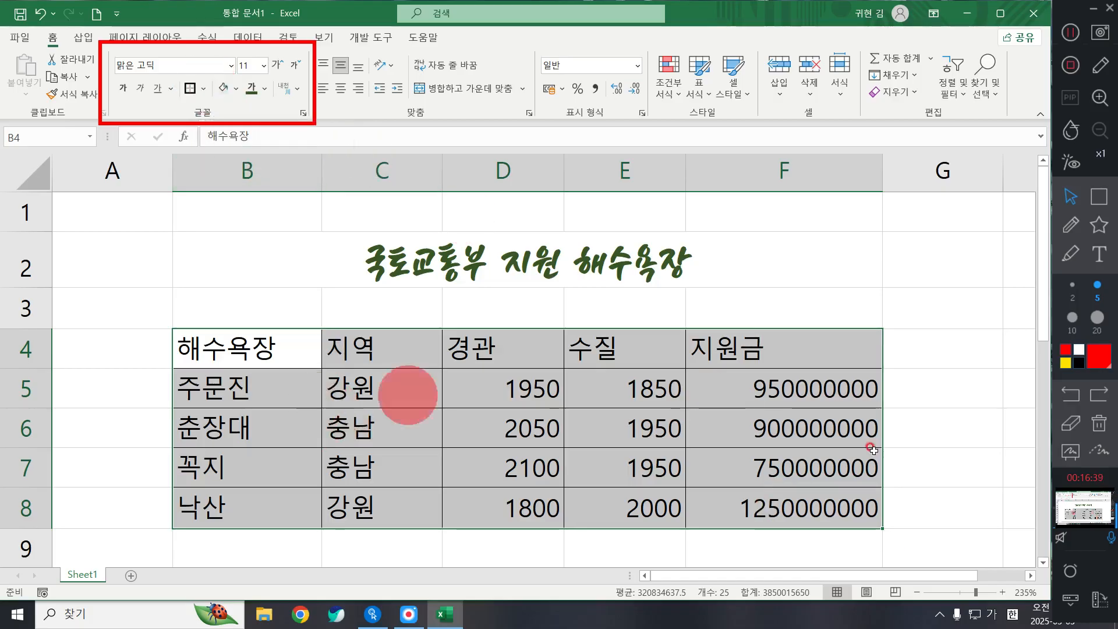
{"action": "left_click", "coordinate": [1099, 424]}
{"action": "left_click", "coordinate": [230, 348]}
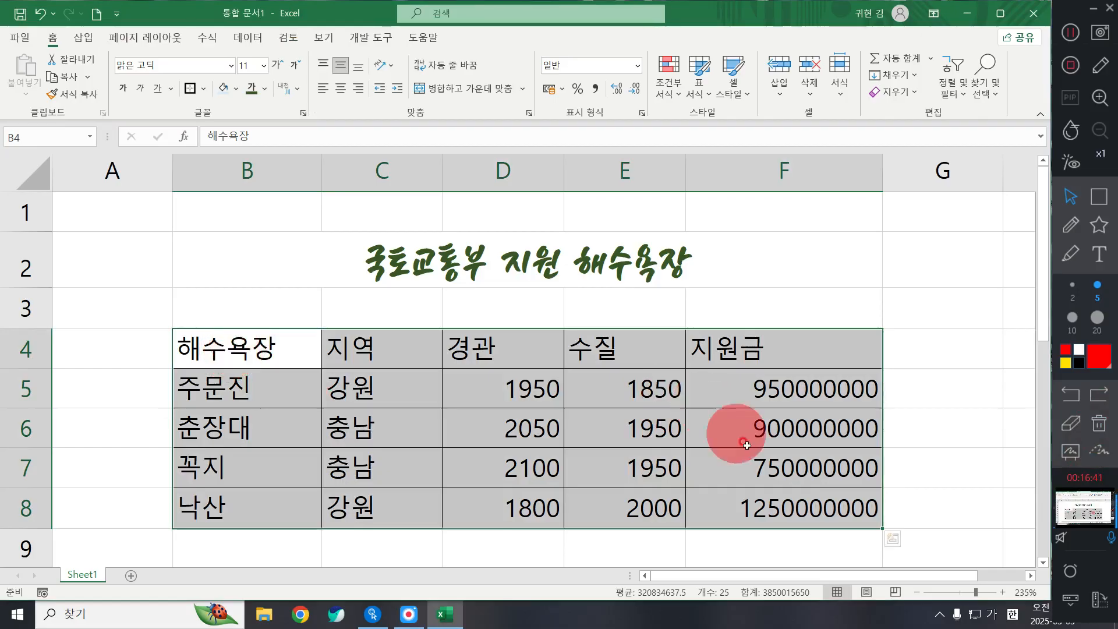
{"action": "left_click", "coordinate": [203, 89]}
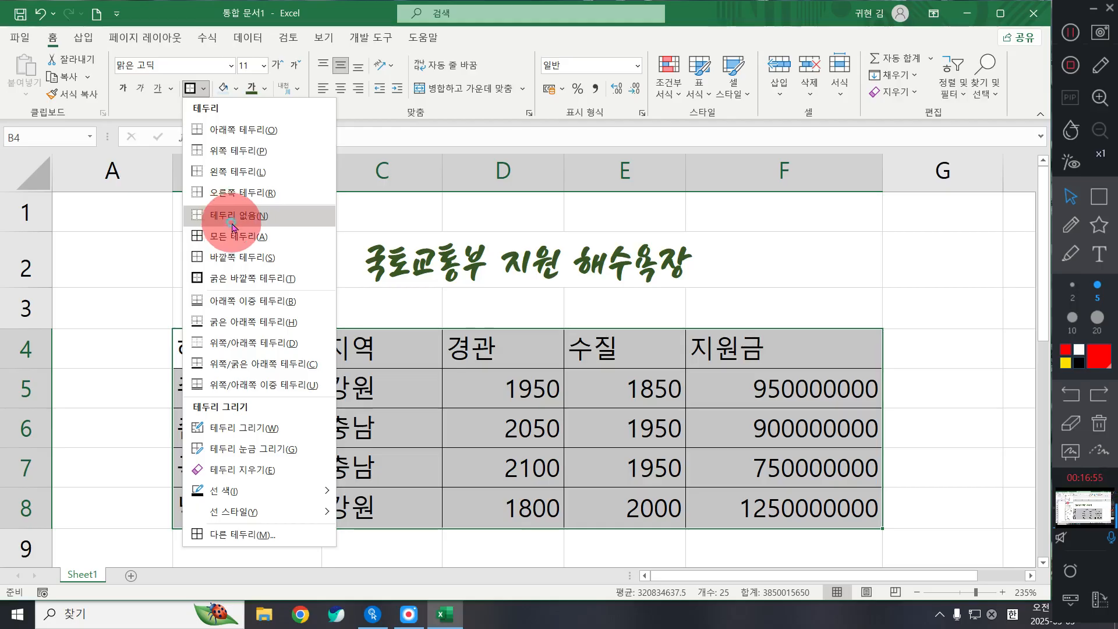
{"action": "left_click", "coordinate": [226, 222]}
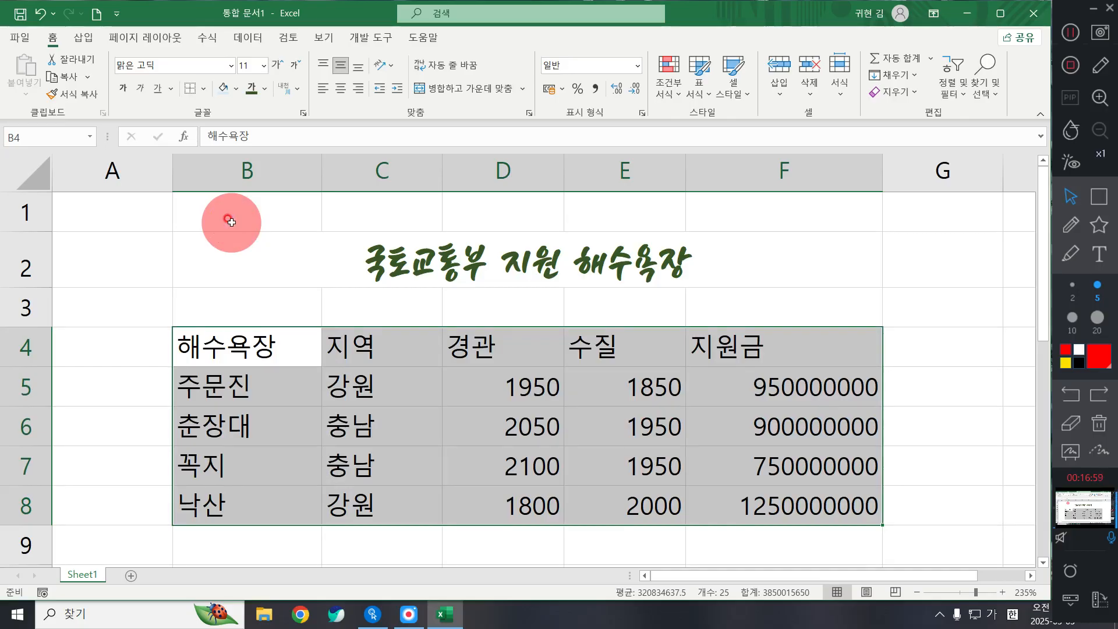
Open the 테두리 settings of 셀 서식 for the table B4:F8 and move the dialog higher
{"action": "left_click", "coordinate": [661, 374]}
{"action": "left_click_drag", "start_coordinate": [251, 349], "coordinate": [796, 498]}
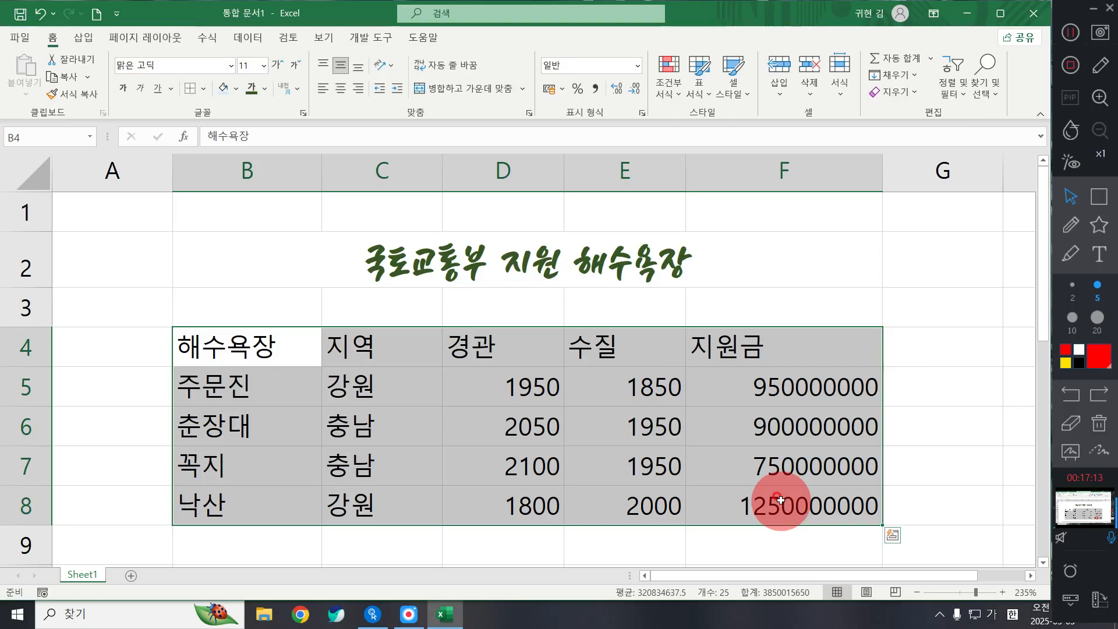
{"action": "right_click", "coordinate": [727, 463]}
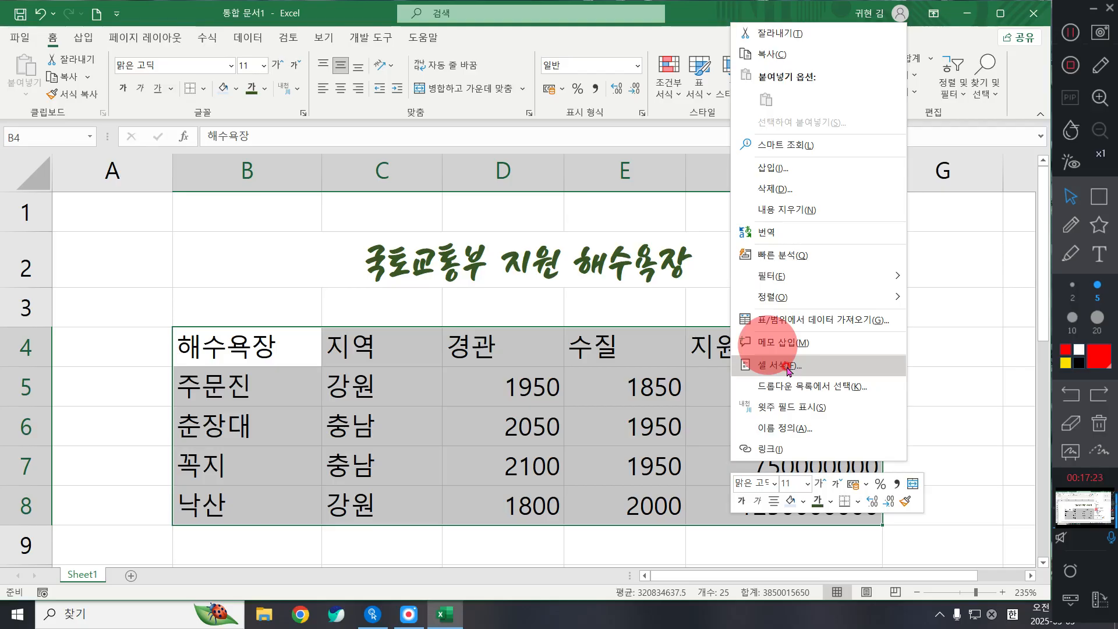
{"action": "right_click", "coordinate": [518, 387]}
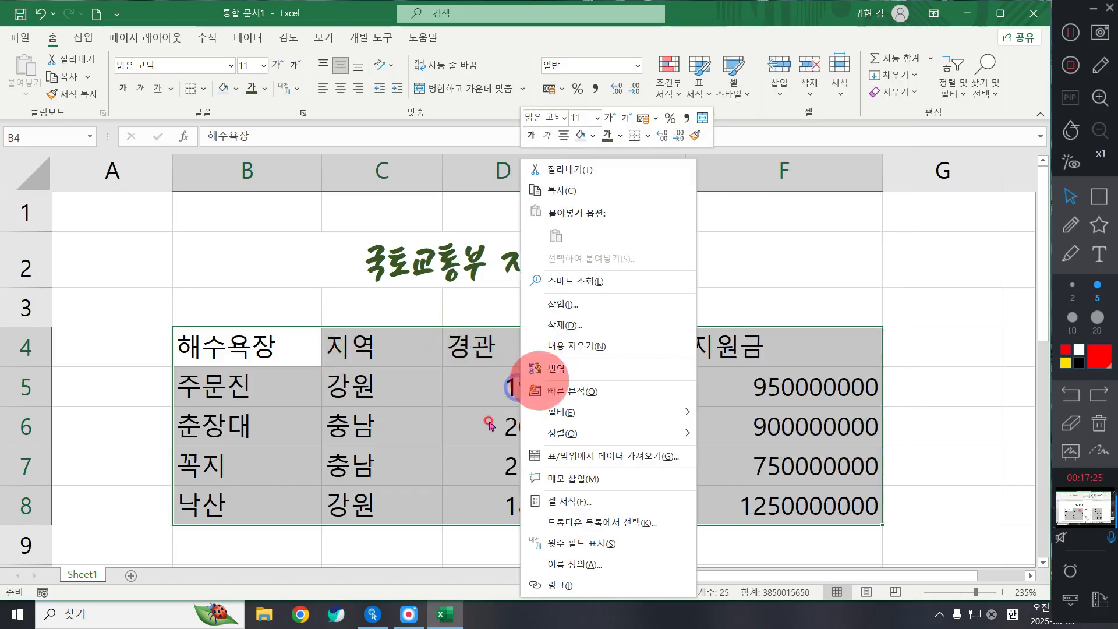
{"action": "left_click", "coordinate": [581, 499]}
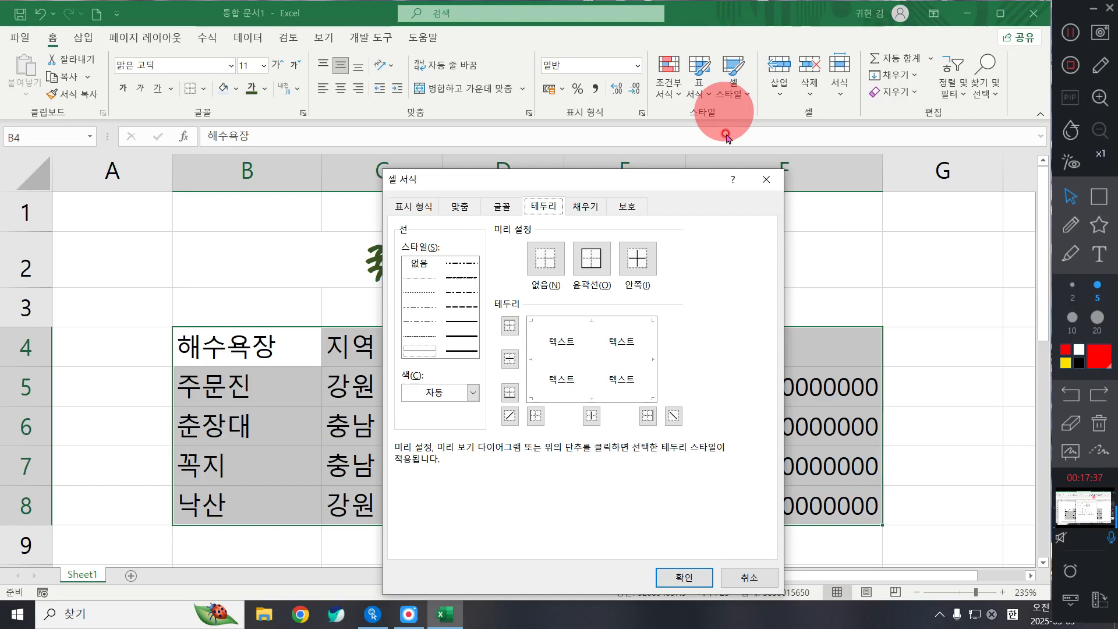
{"action": "left_click_drag", "start_coordinate": [457, 191], "coordinate": [431, 120]}
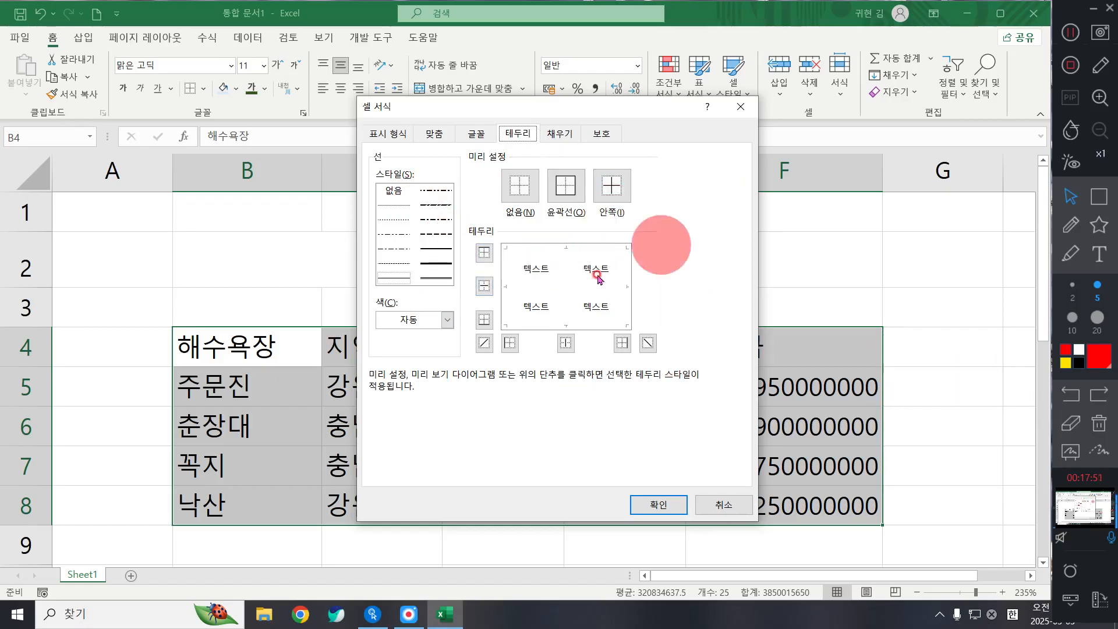
Set the border line of the table B4:F8 to the fine dotted style in dark blue-grey and apply it to the inside borders (안쪽)
{"action": "left_click", "coordinate": [385, 222]}
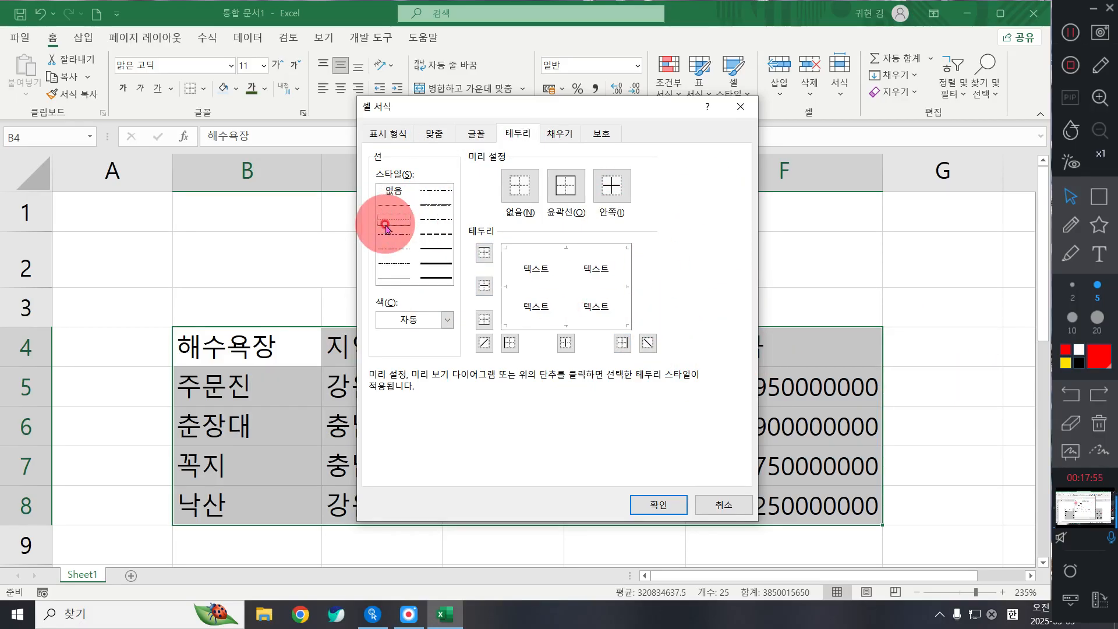
{"action": "key", "text": "super+plus"}
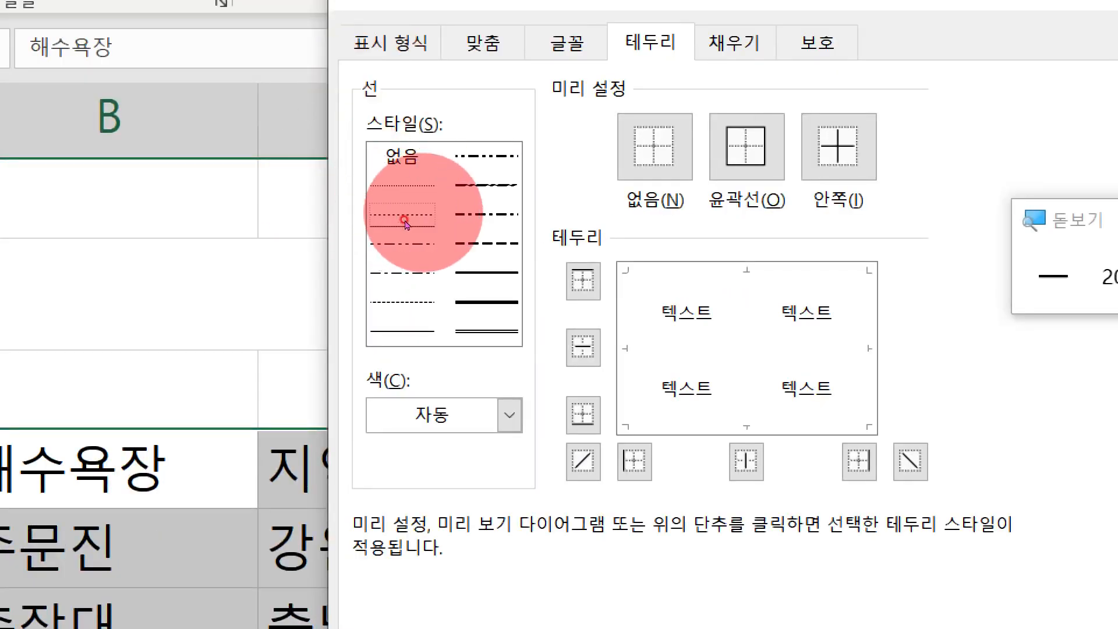
{"action": "left_click", "coordinate": [405, 221]}
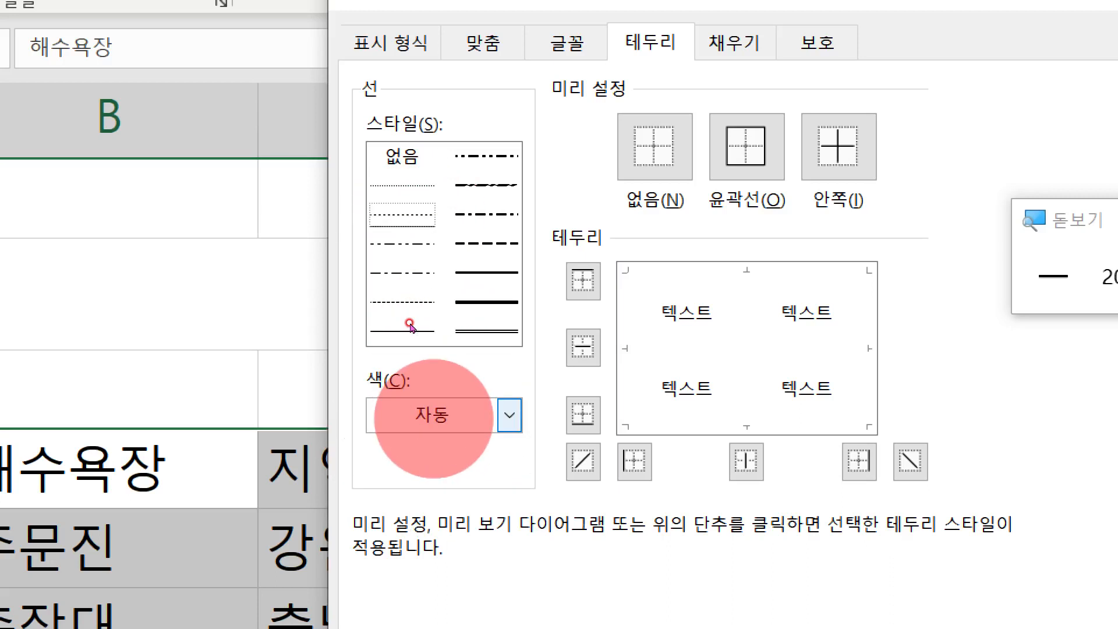
{"action": "left_click", "coordinate": [426, 407]}
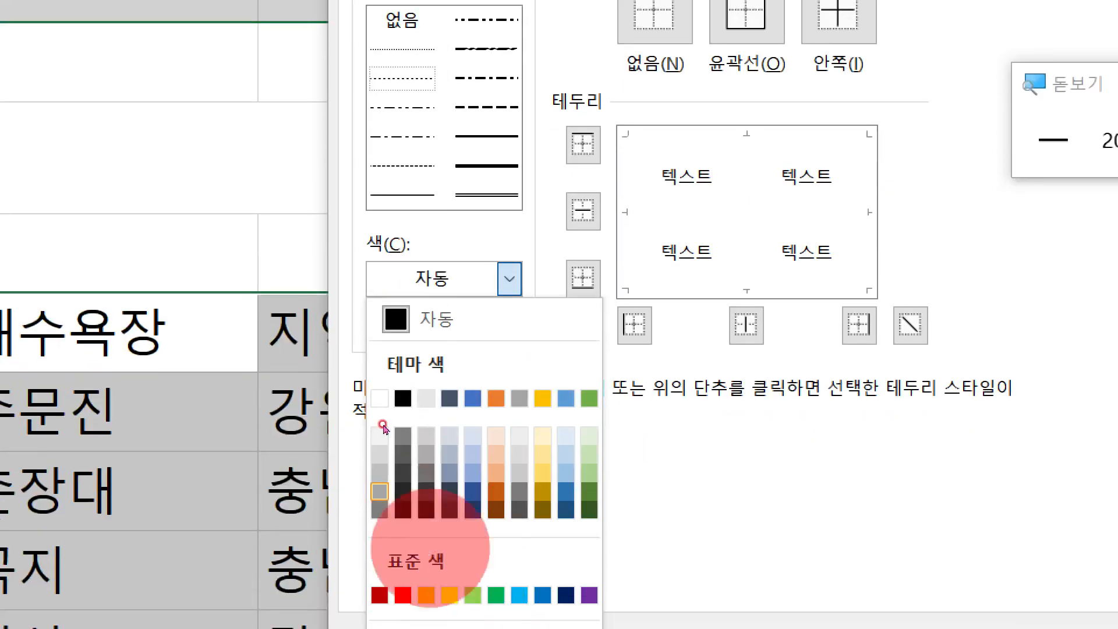
{"action": "left_click", "coordinate": [449, 534]}
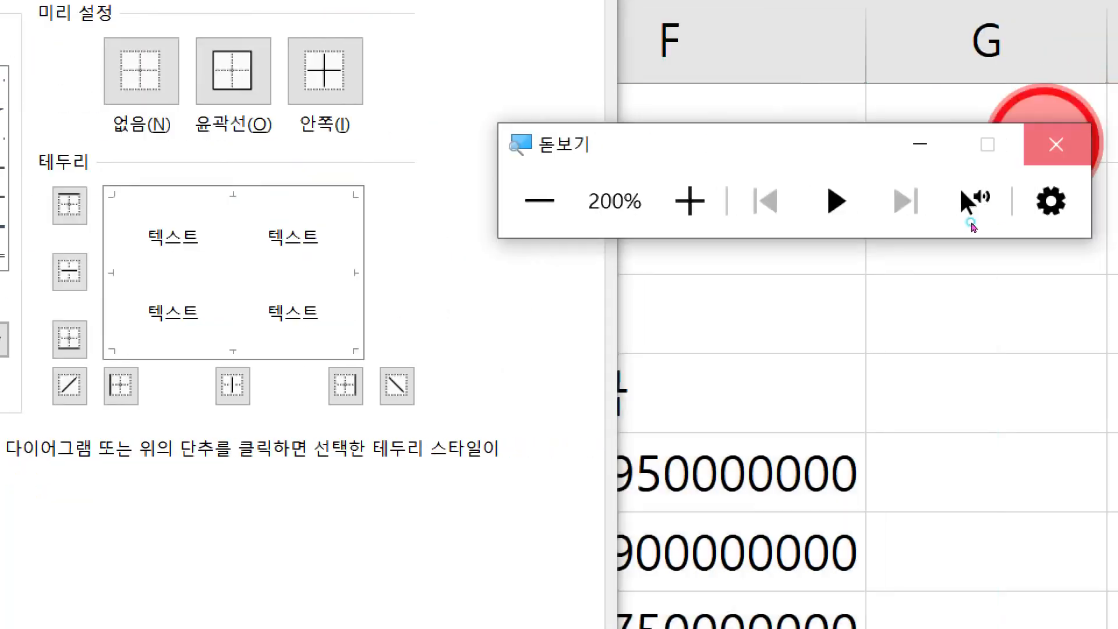
{"action": "left_click", "coordinate": [1060, 145]}
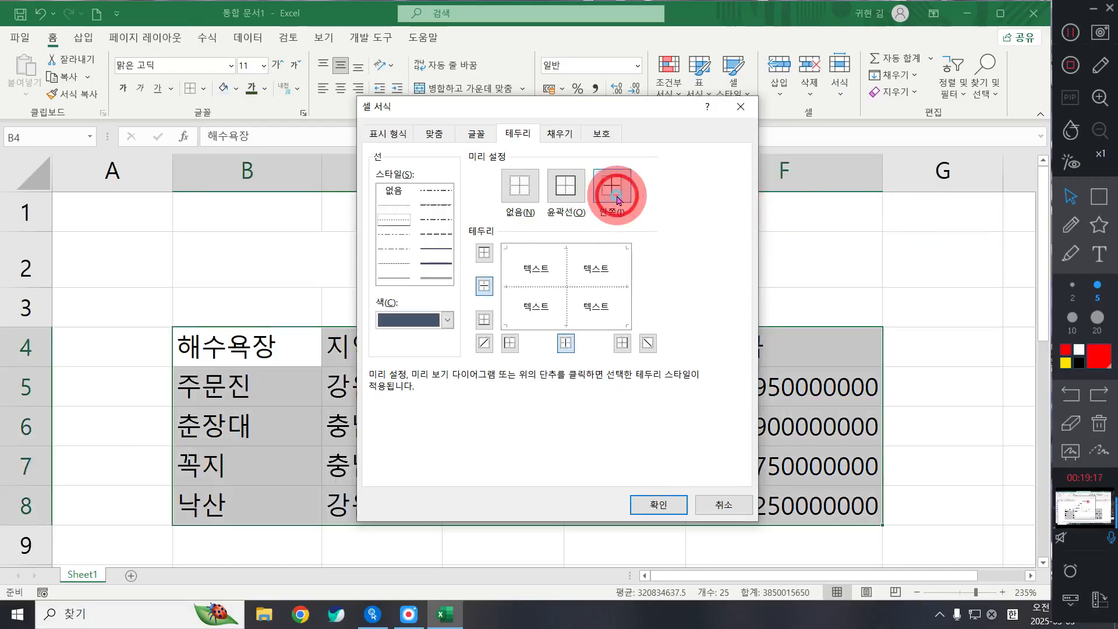
{"action": "left_click", "coordinate": [600, 197]}
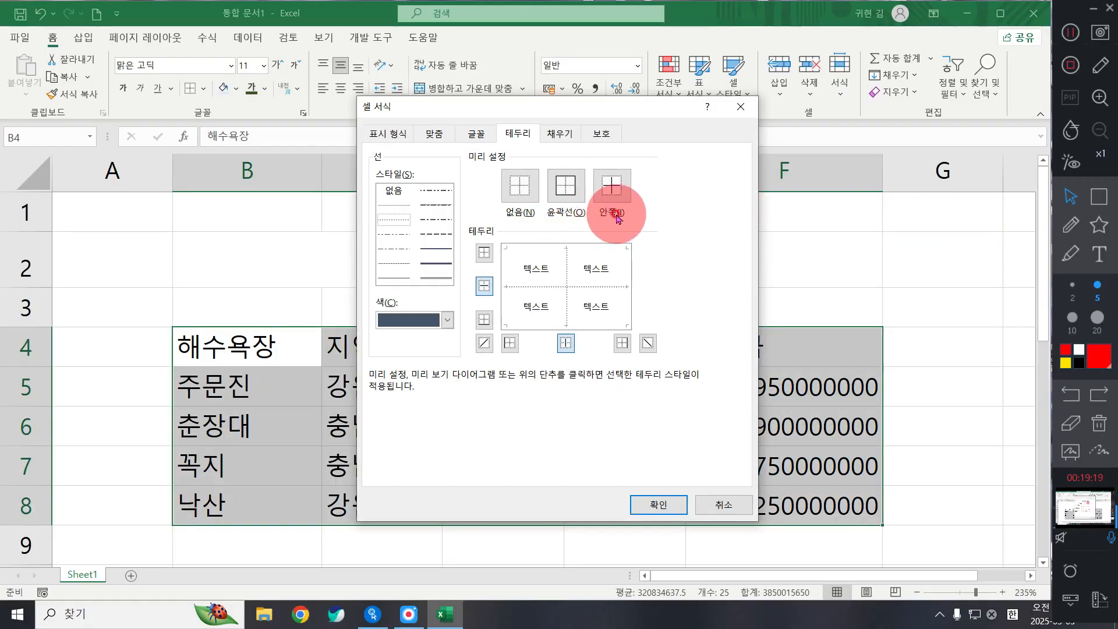
{"action": "key", "text": "ctrl"}
{"action": "key", "text": "ctrl"}
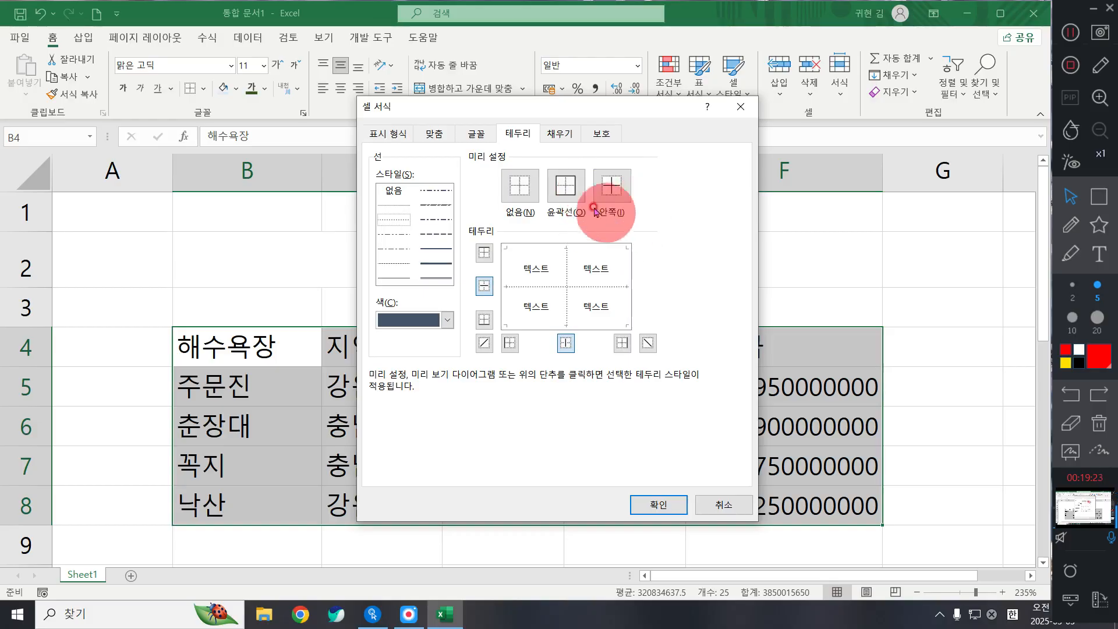
{"action": "key", "text": "ctrl"}
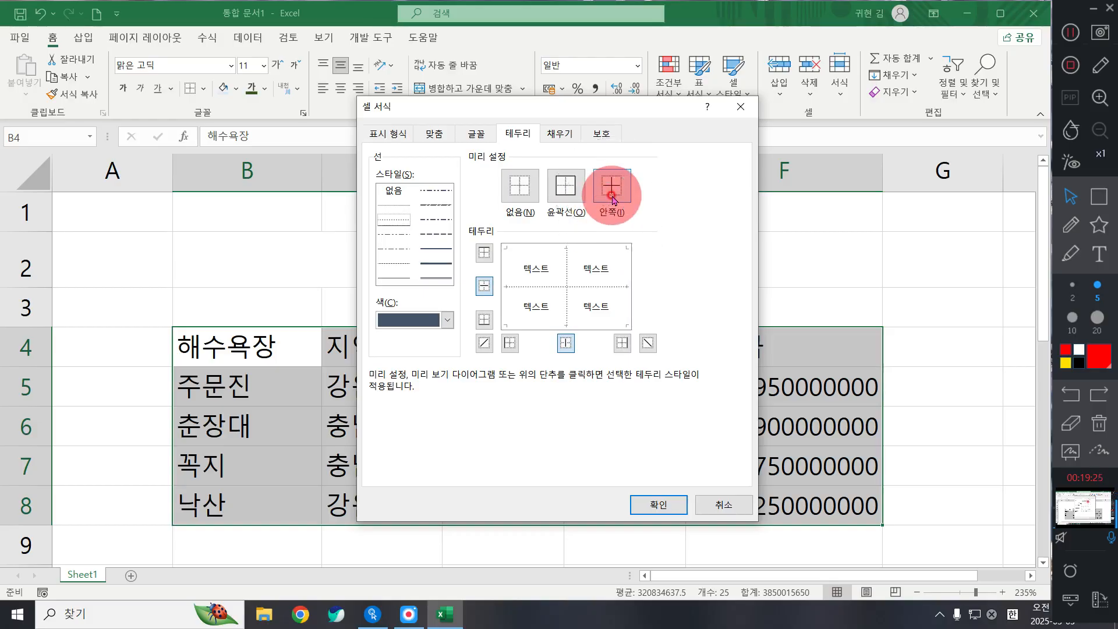
{"action": "key", "text": "ctrl"}
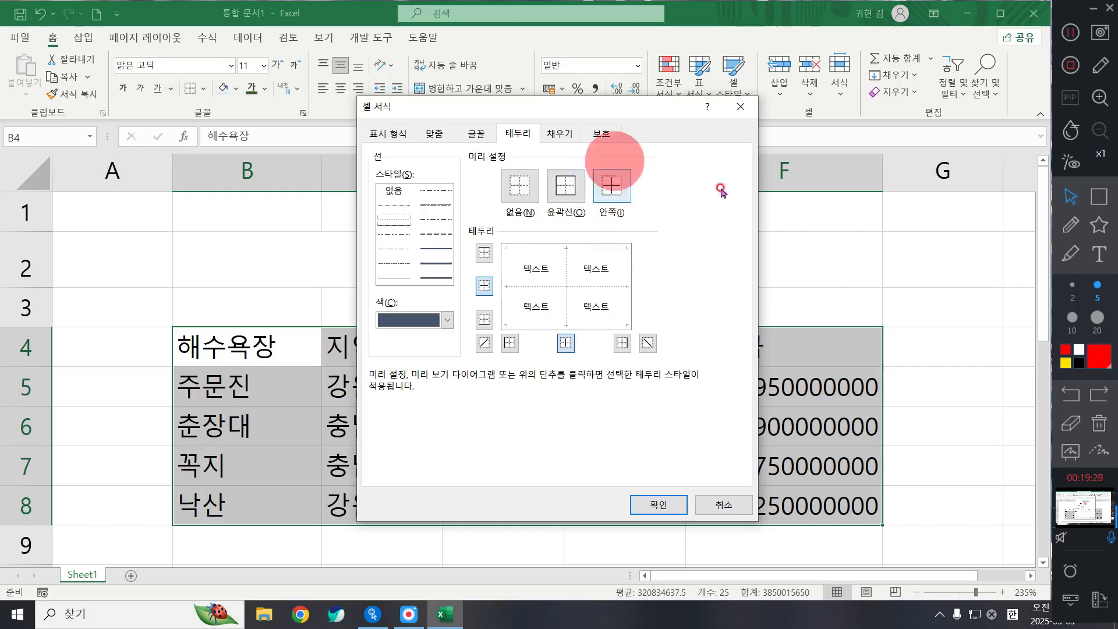
Add thick solid top and bottom borders to the table B4:F8 and accept the 셀 서식 settings
{"action": "left_click", "coordinate": [439, 266]}
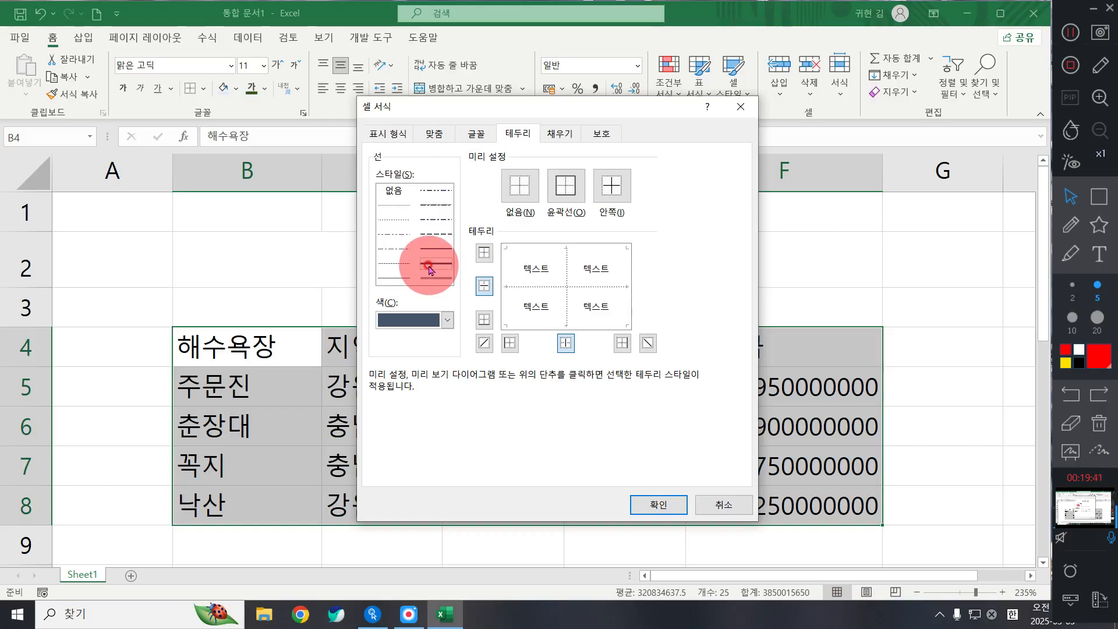
{"action": "left_click", "coordinate": [484, 252]}
{"action": "left_click", "coordinate": [486, 319]}
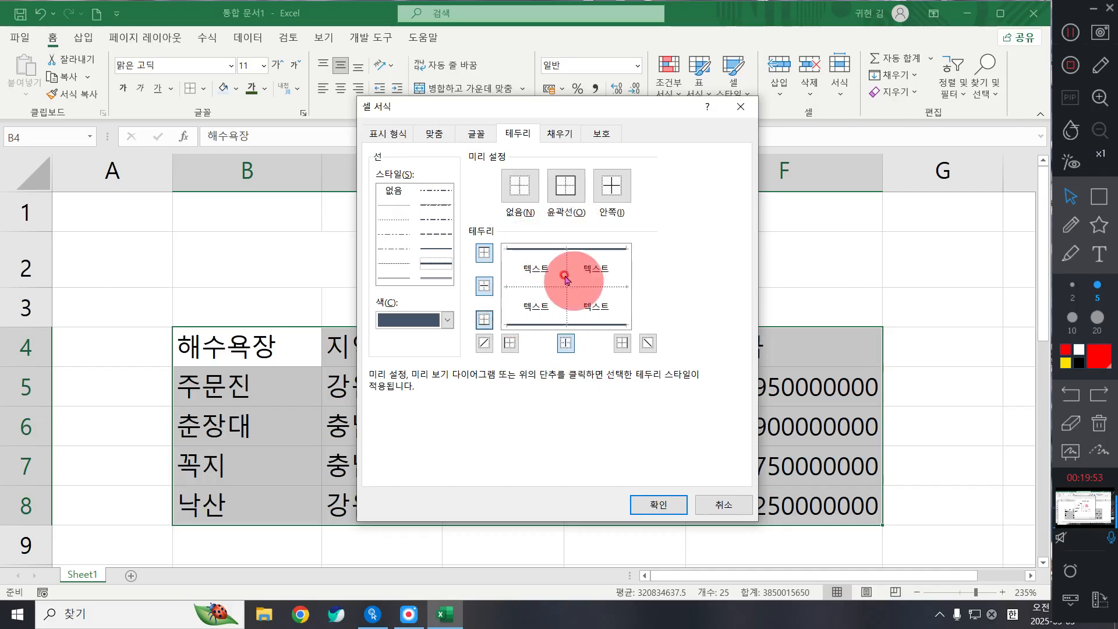
{"action": "left_click", "coordinate": [657, 506]}
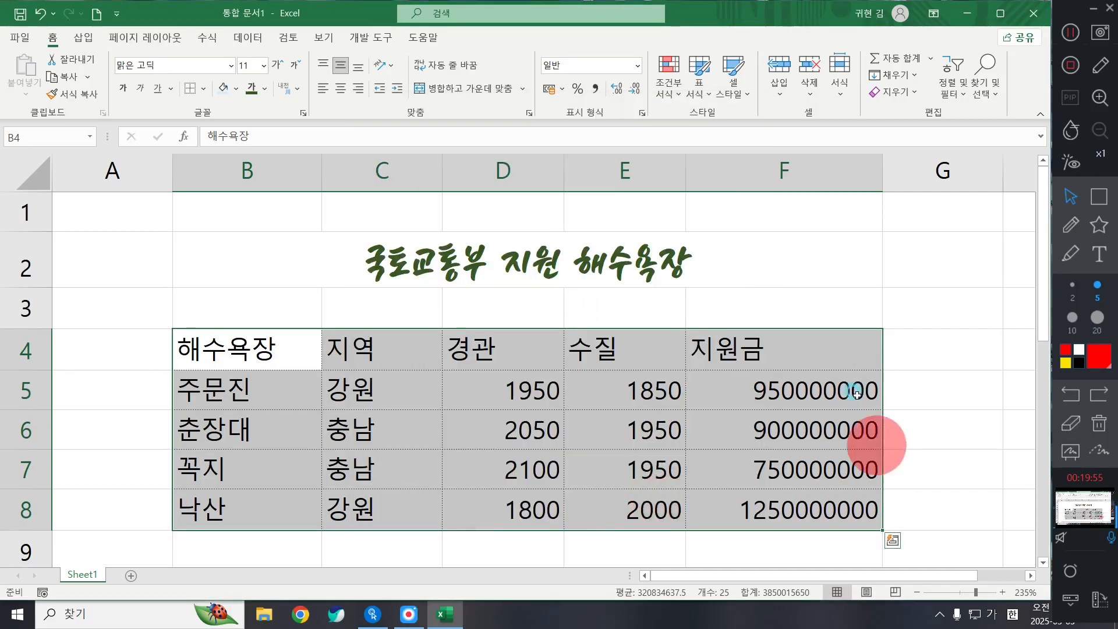
{"action": "left_click", "coordinate": [962, 396]}
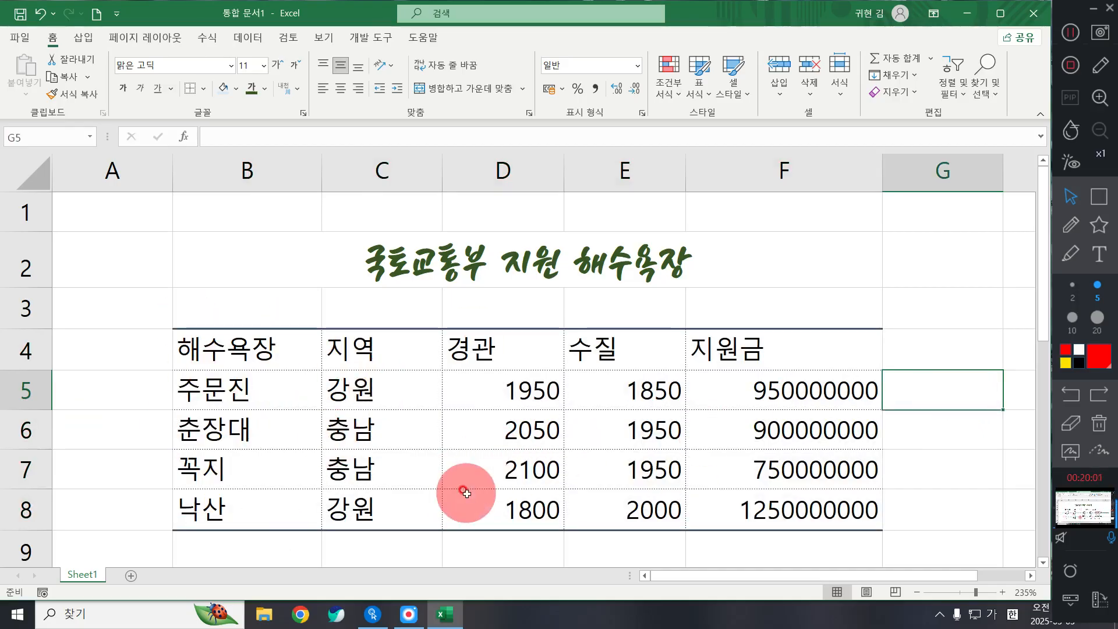
Select the table B4:F8 and draw a red rectangle around the 맞춤 group
{"action": "left_click", "coordinate": [256, 349]}
{"action": "left_click_drag", "start_coordinate": [522, 394], "coordinate": [731, 512]}
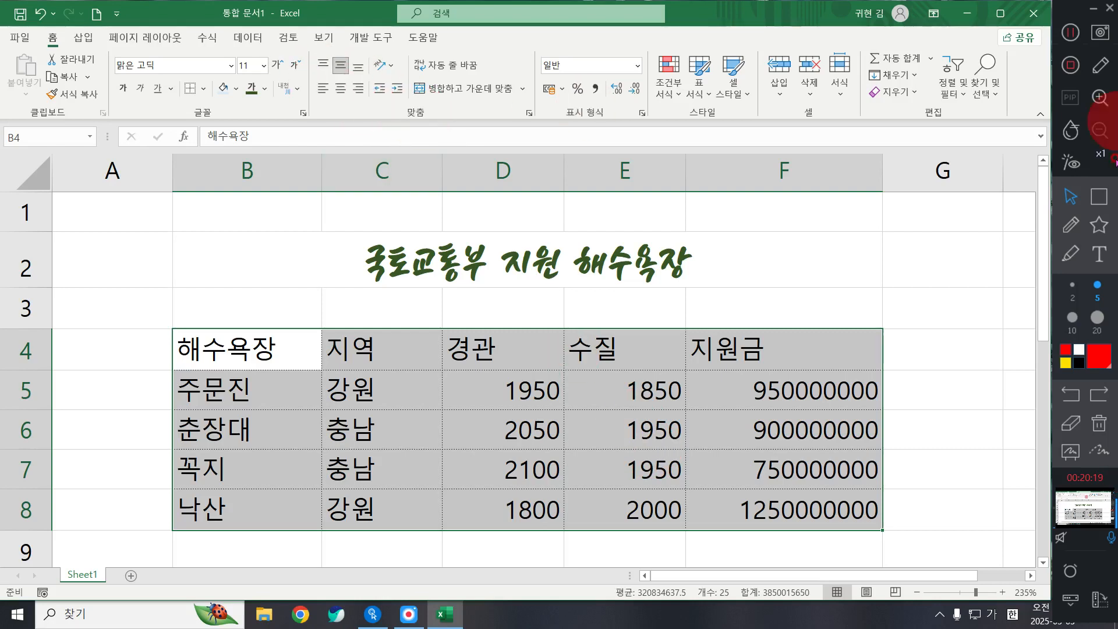
{"action": "left_click", "coordinate": [1099, 196]}
{"action": "left_click_drag", "start_coordinate": [301, 44], "coordinate": [535, 123]}
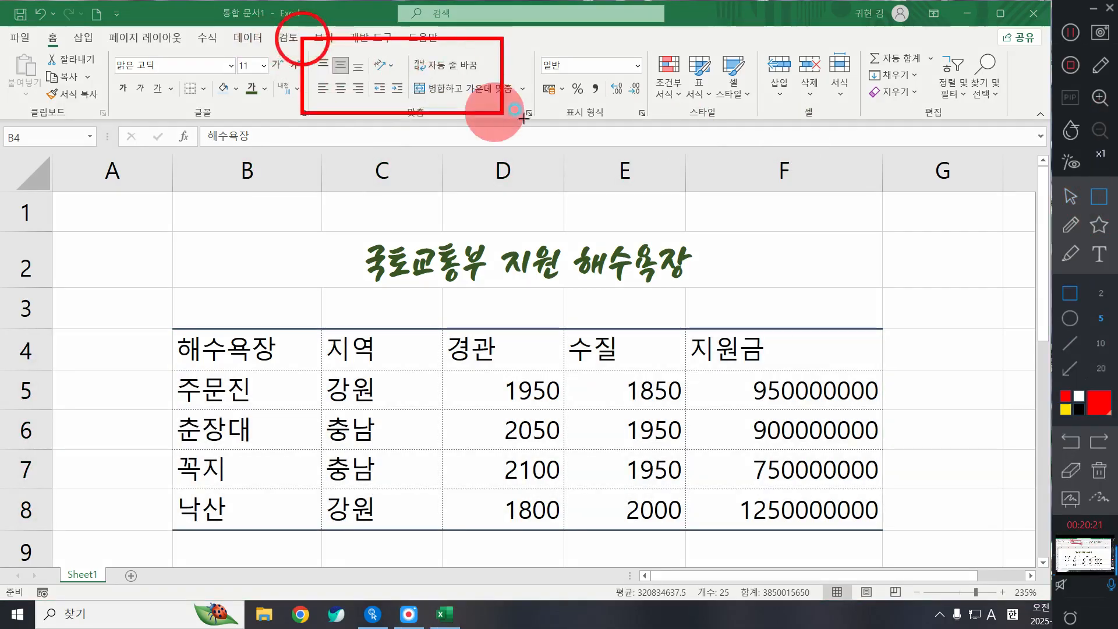
{"action": "left_click", "coordinate": [1070, 196]}
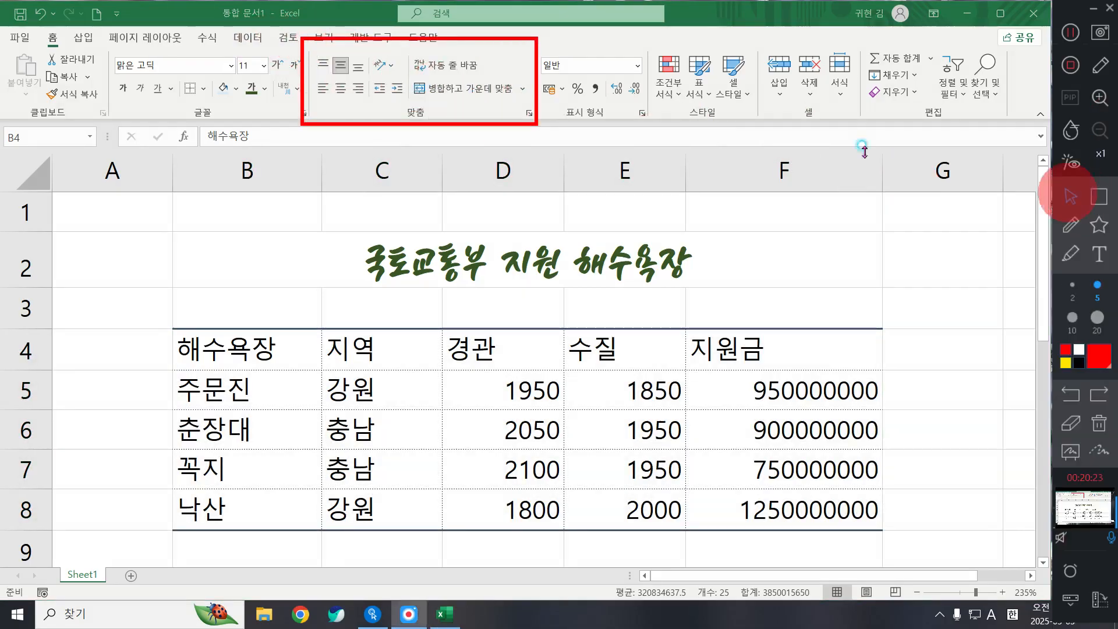
Centre the contents of all cells in the table B4:F8 horizontally
{"action": "left_click", "coordinate": [341, 88]}
{"action": "key", "text": "ctrl"}
{"action": "key", "text": "ctrl"}
{"action": "left_click", "coordinate": [343, 92]}
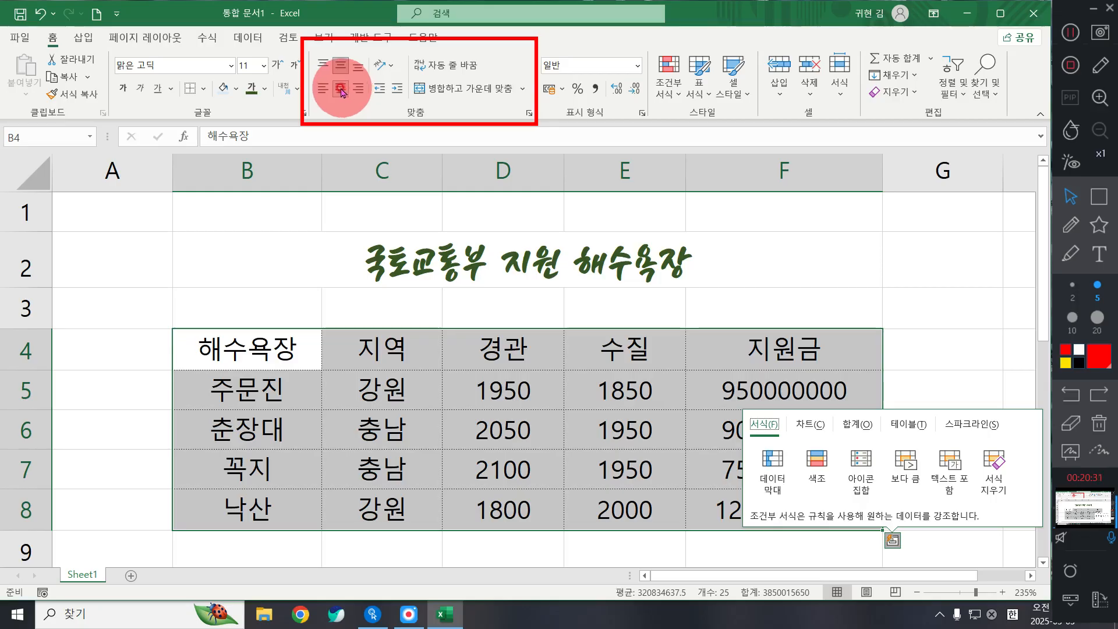
{"action": "left_click", "coordinate": [470, 111]}
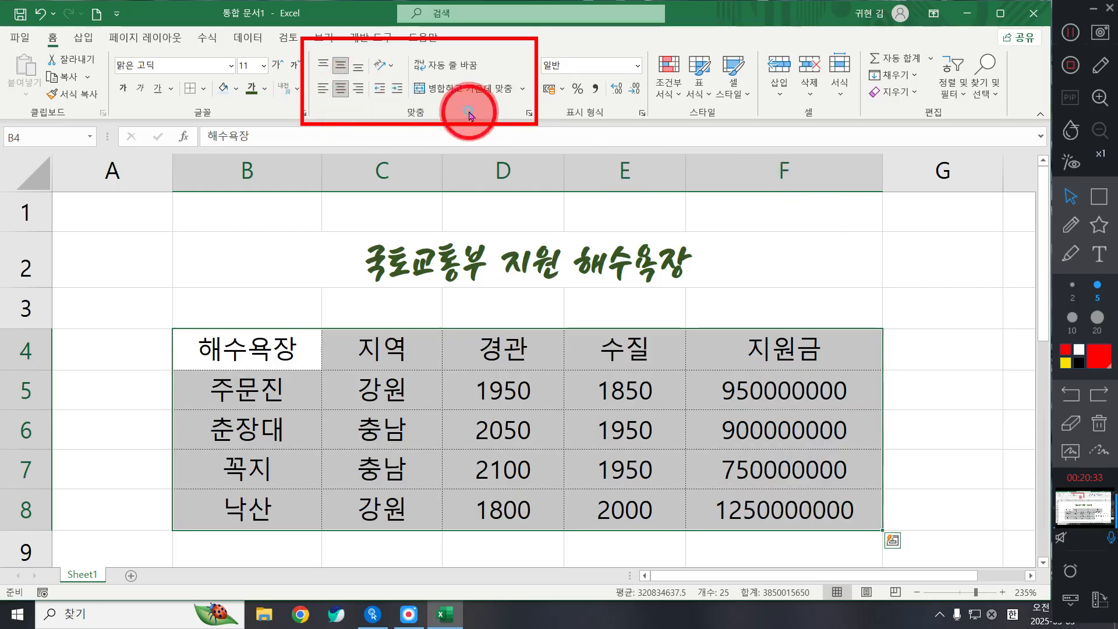
Try merging and centring the whole table B4:F8 with 병합하고 가운데 맞춤 and undo the merge
{"action": "left_click", "coordinate": [491, 92]}
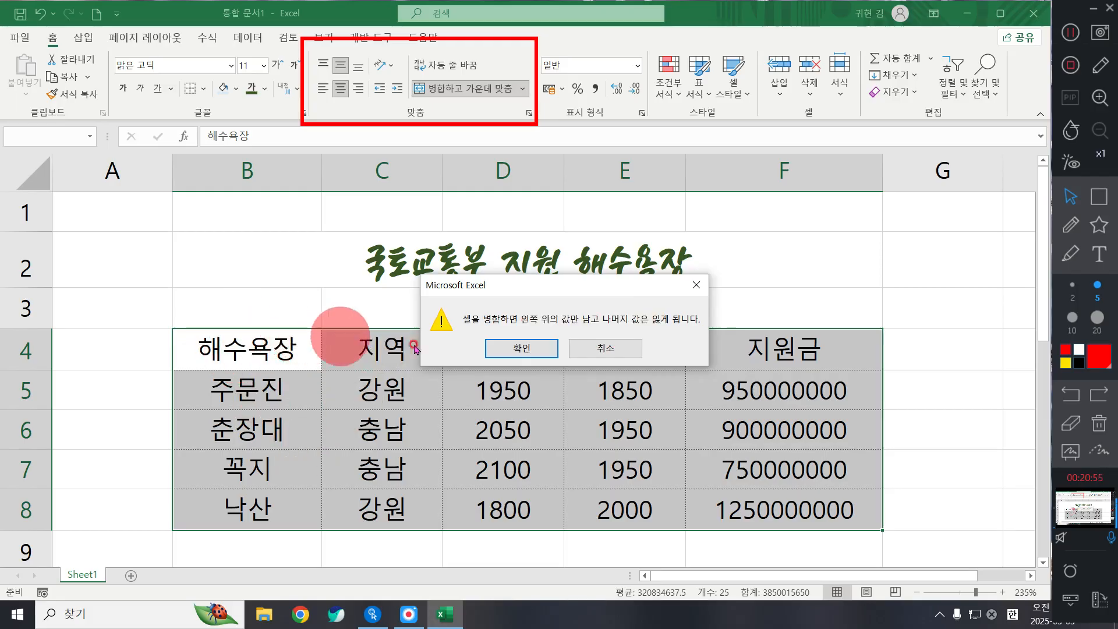
{"action": "left_click", "coordinate": [504, 353]}
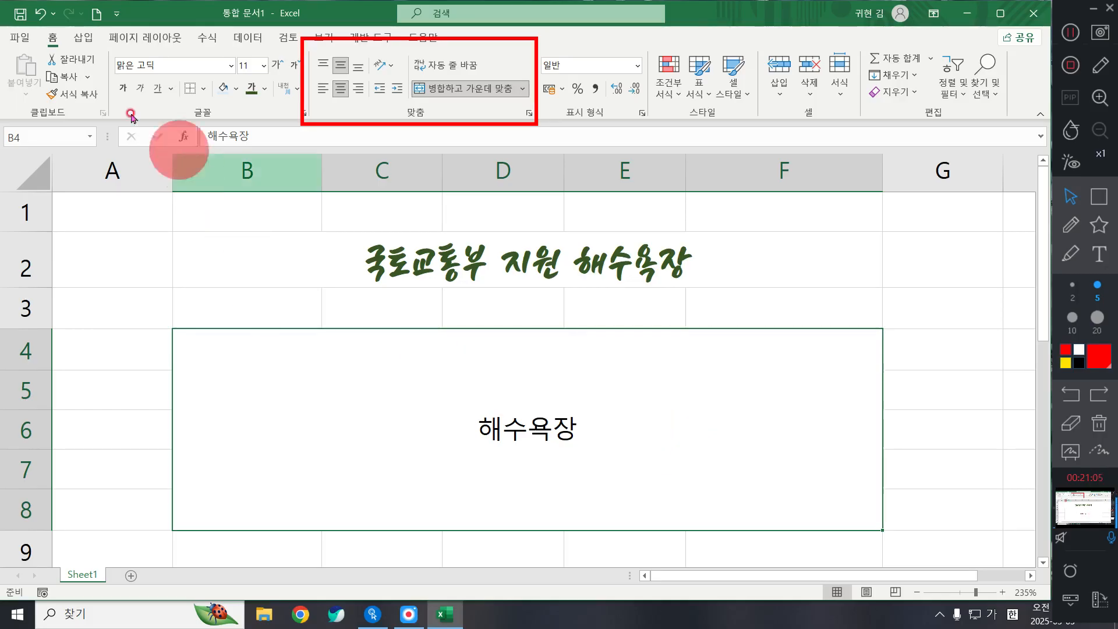
{"action": "left_click", "coordinate": [42, 17]}
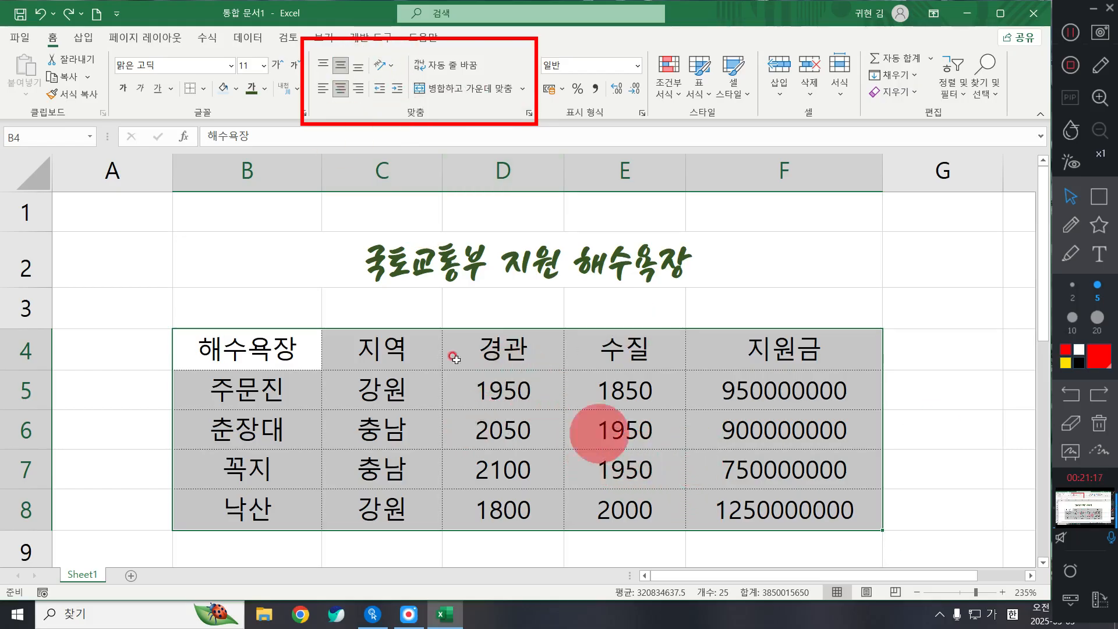
Fill the header row B4:F4 with a light blue-grey theme colour
{"action": "left_click_drag", "start_coordinate": [279, 349], "coordinate": [751, 344]}
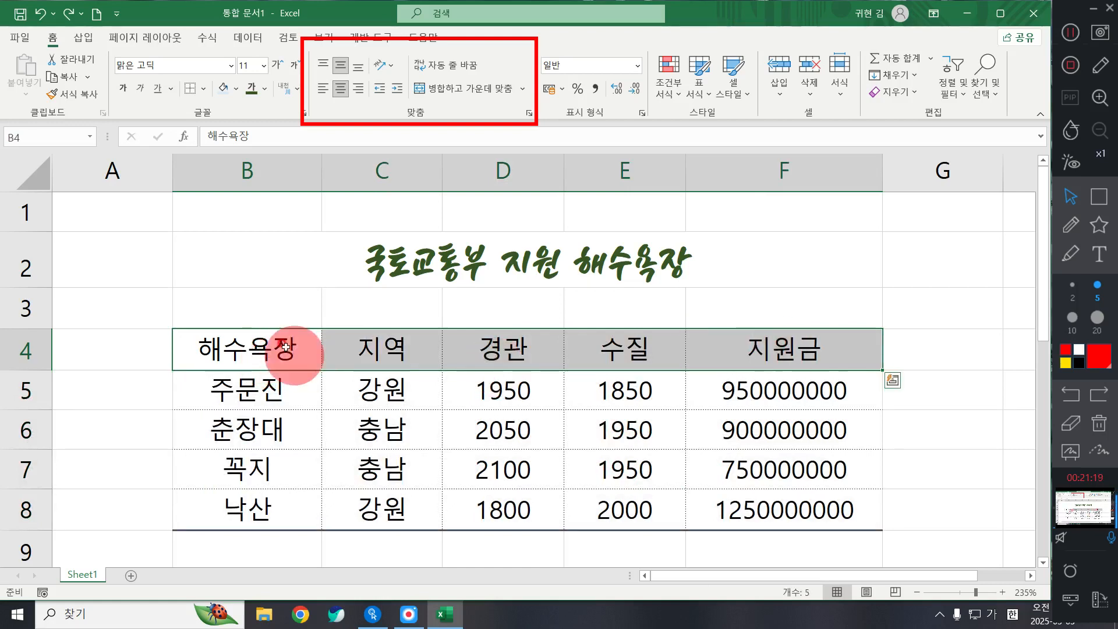
{"action": "left_click_drag", "start_coordinate": [256, 346], "coordinate": [778, 350]}
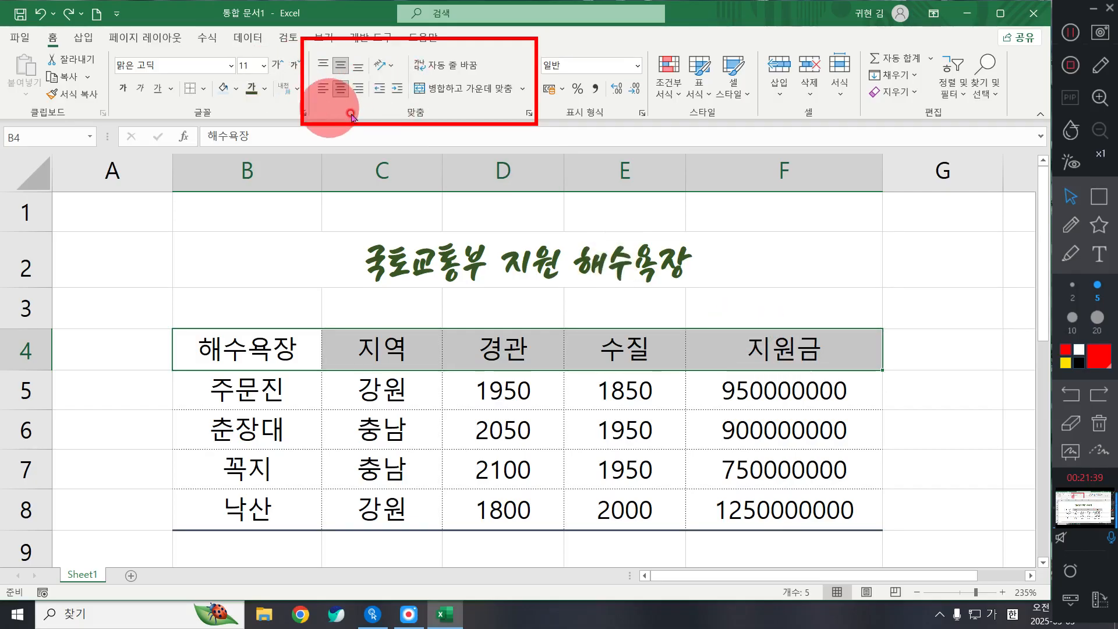
{"action": "left_click", "coordinate": [236, 88]}
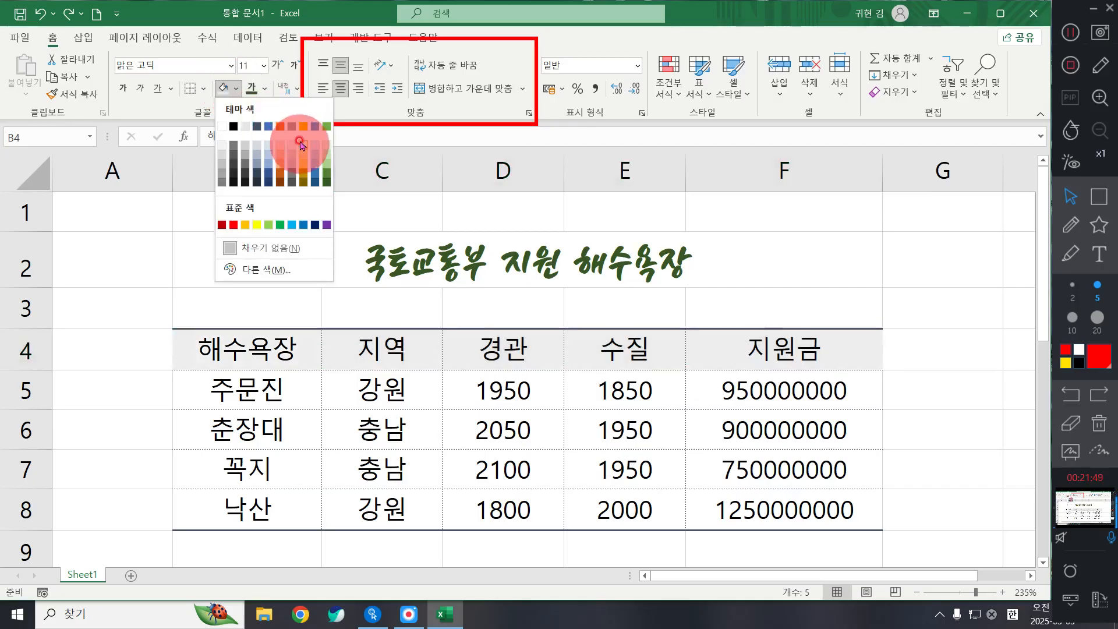
{"action": "left_click", "coordinate": [269, 149]}
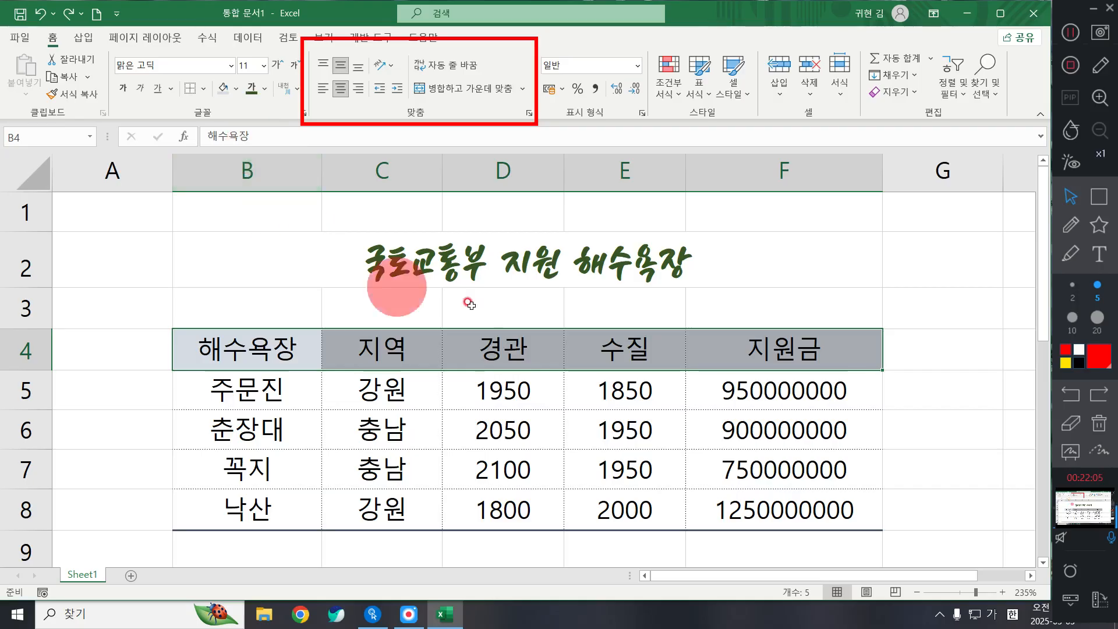
Erase the red rectangle around the 맞춤 group and apply the comma style (쉼표 스타일) to the numbers in D5:F8
{"action": "left_click", "coordinate": [527, 388]}
{"action": "left_click_drag", "start_coordinate": [527, 389], "coordinate": [774, 495]}
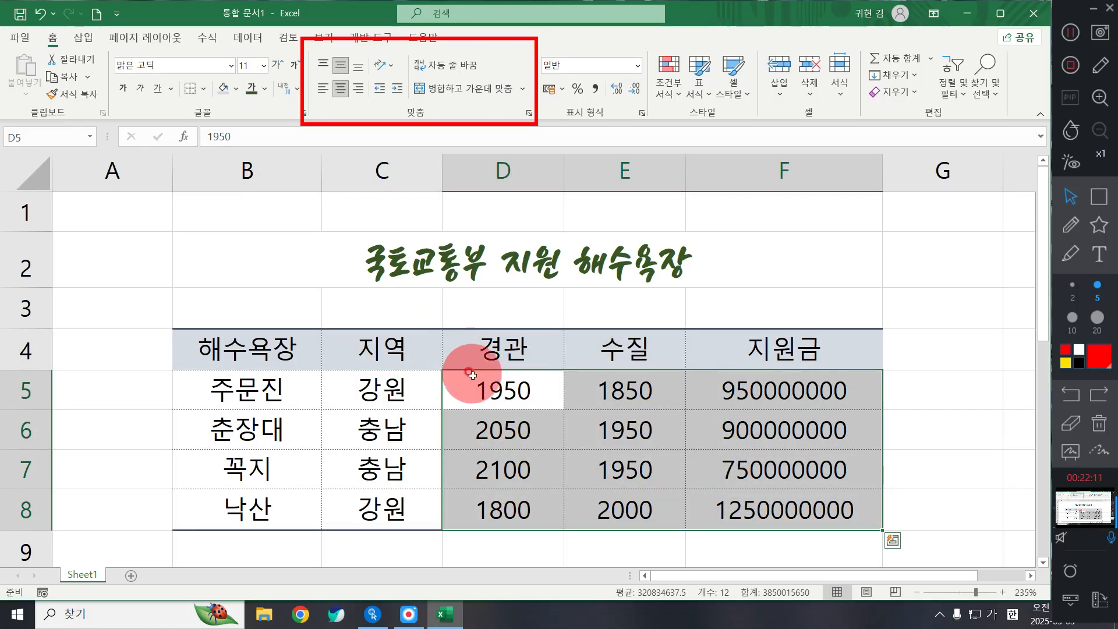
{"action": "left_click", "coordinate": [1099, 424]}
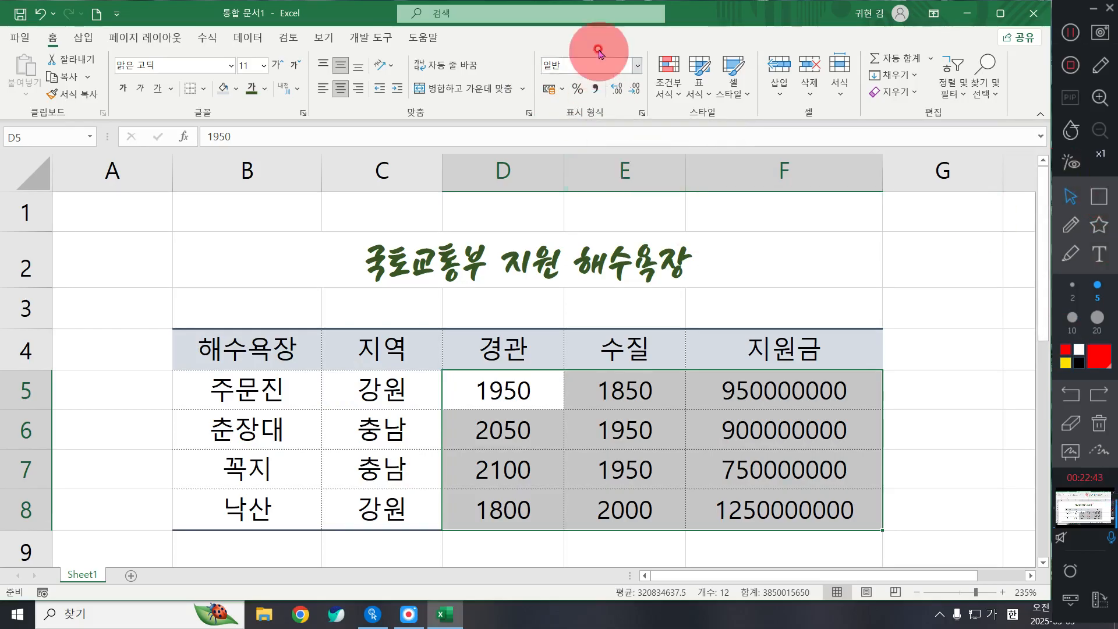
{"action": "left_click", "coordinate": [599, 89]}
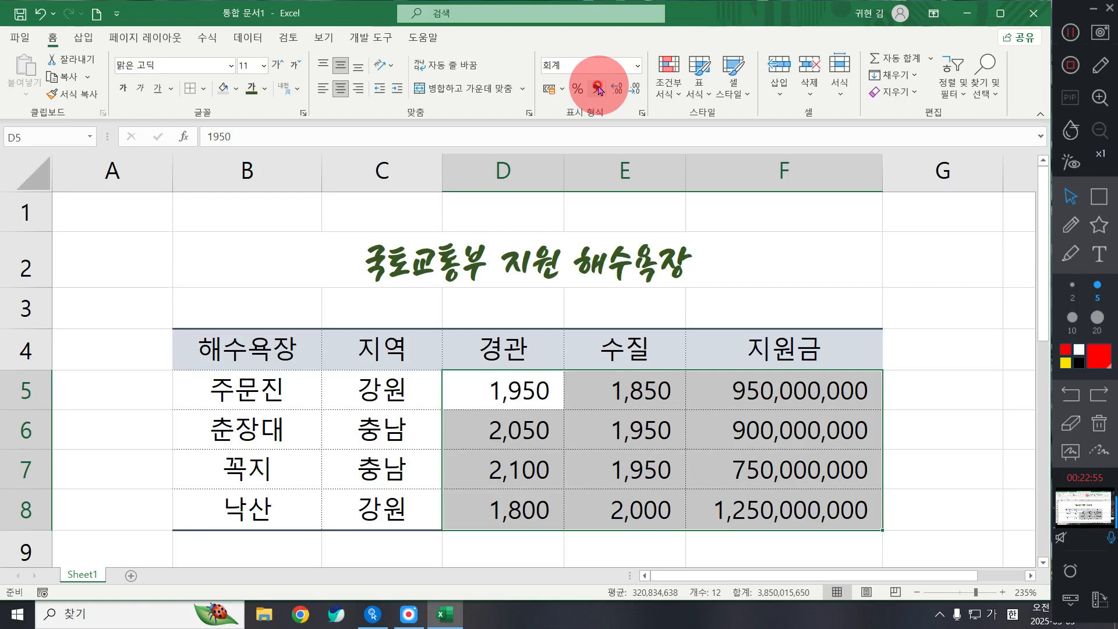
{"action": "left_click", "coordinate": [580, 343]}
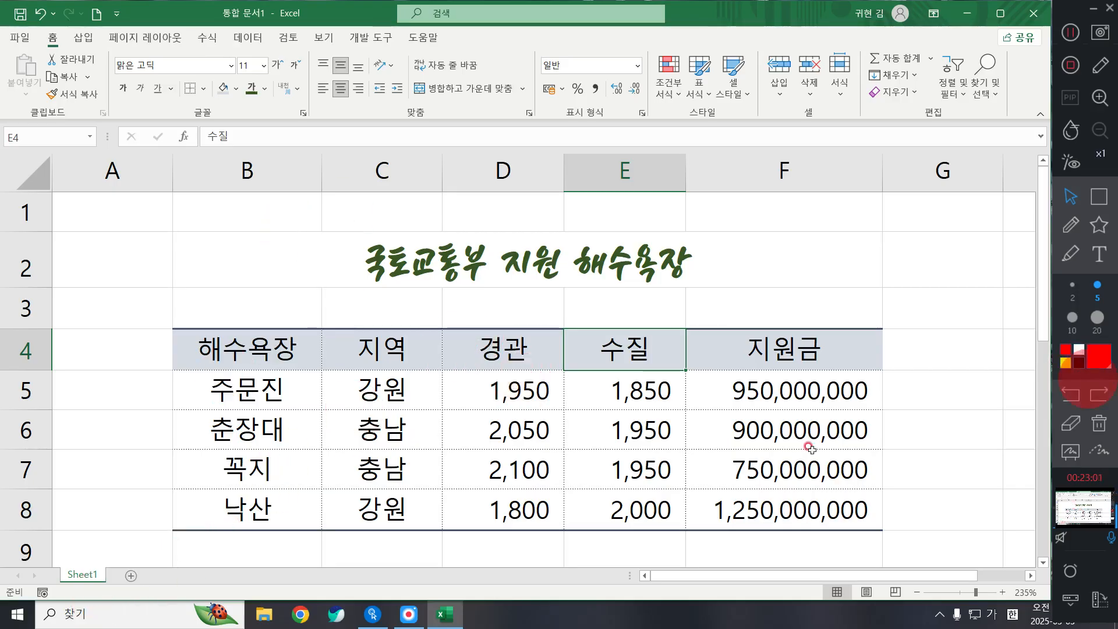
Add a new worksheet to the workbook for the second practice table
{"action": "left_click", "coordinate": [132, 577]}
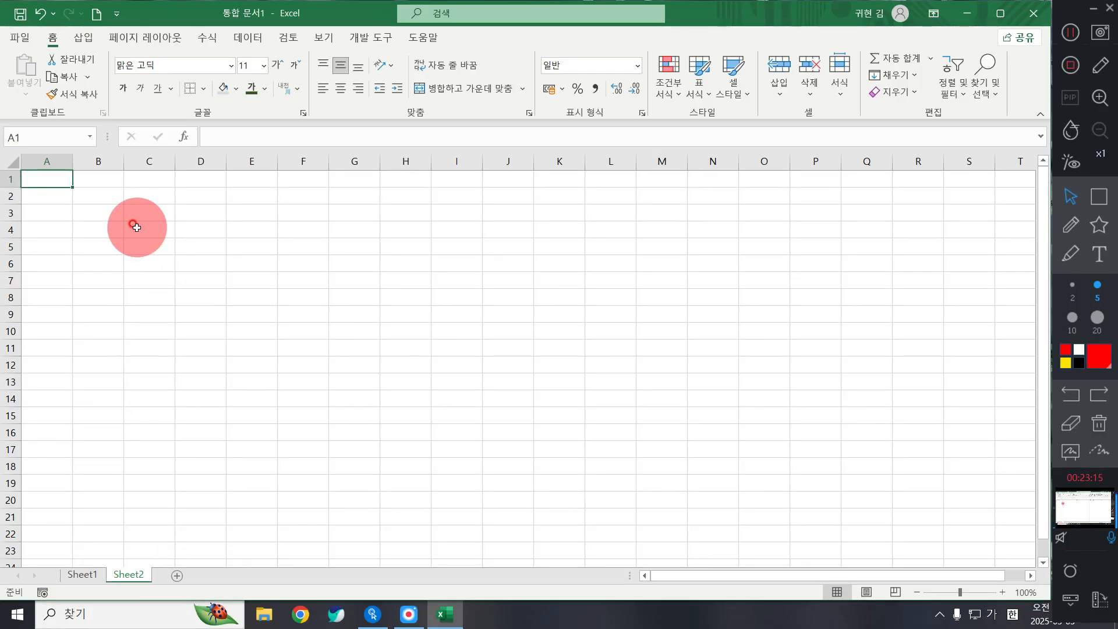
{"action": "scroll", "coordinate": [137, 228], "scroll_direction": "up", "scroll_amount": 5}
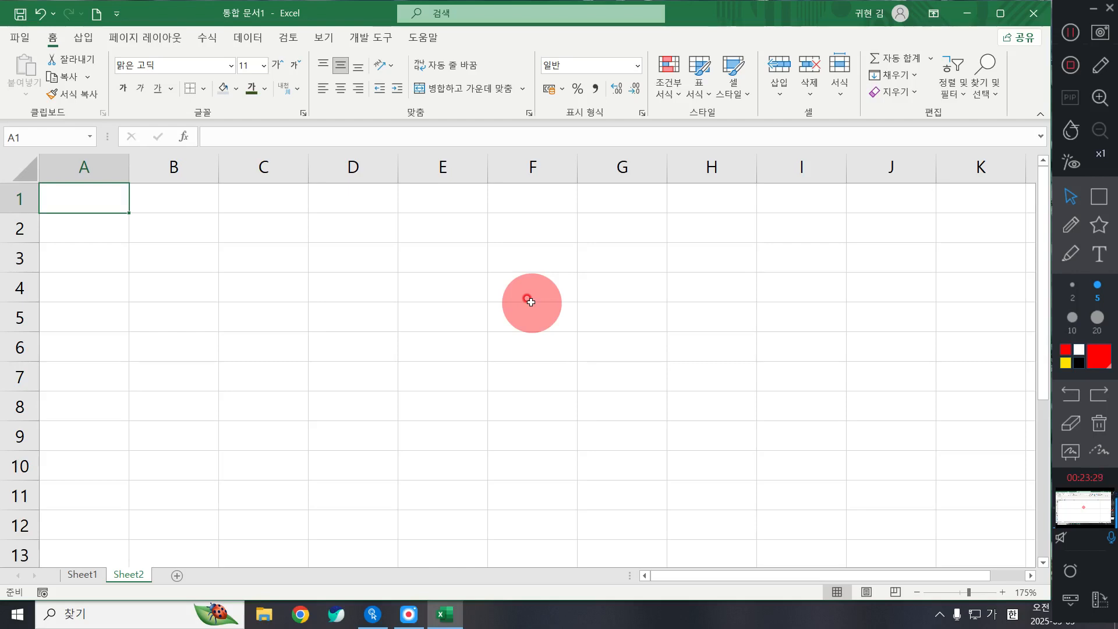
{"action": "scroll", "coordinate": [291, 302], "scroll_direction": "up", "scroll_amount": 2, "text": "ctrl"}
Enter the table title 지점별 예금 수신고 in cell B2
{"action": "left_click", "coordinate": [231, 226]}
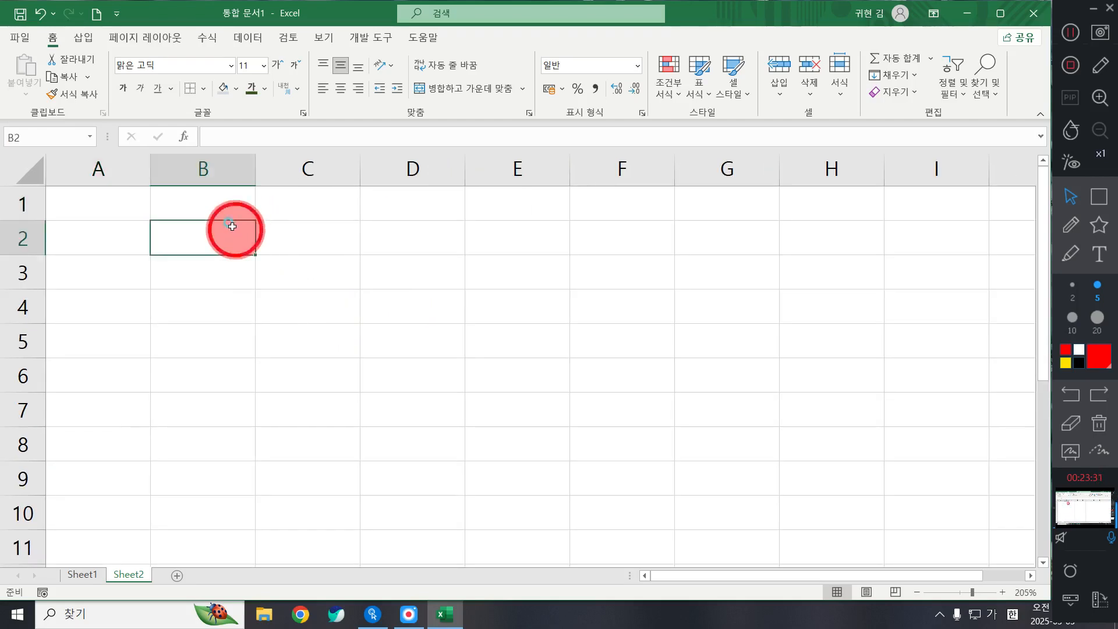
{"action": "type", "text": "지점ㅈ별 예그"}
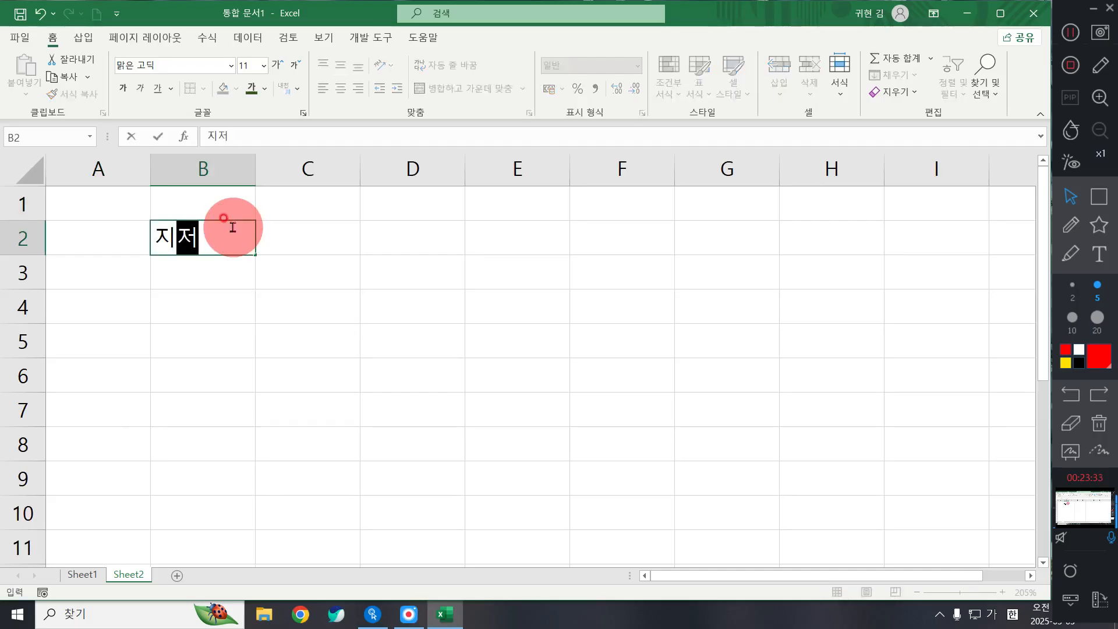
{"action": "type", "text": "ㅁ"}
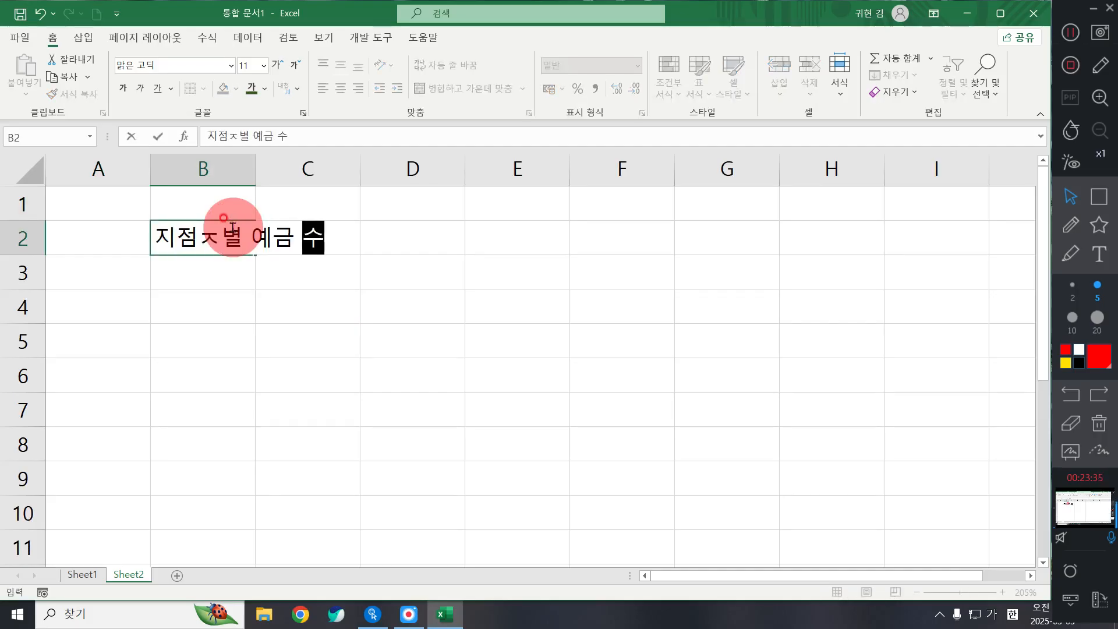
{"action": "key", "text": "BackSpace"}
{"action": "key", "text": "BackSpace"}
{"action": "type", "text": "별 ㅇ"}
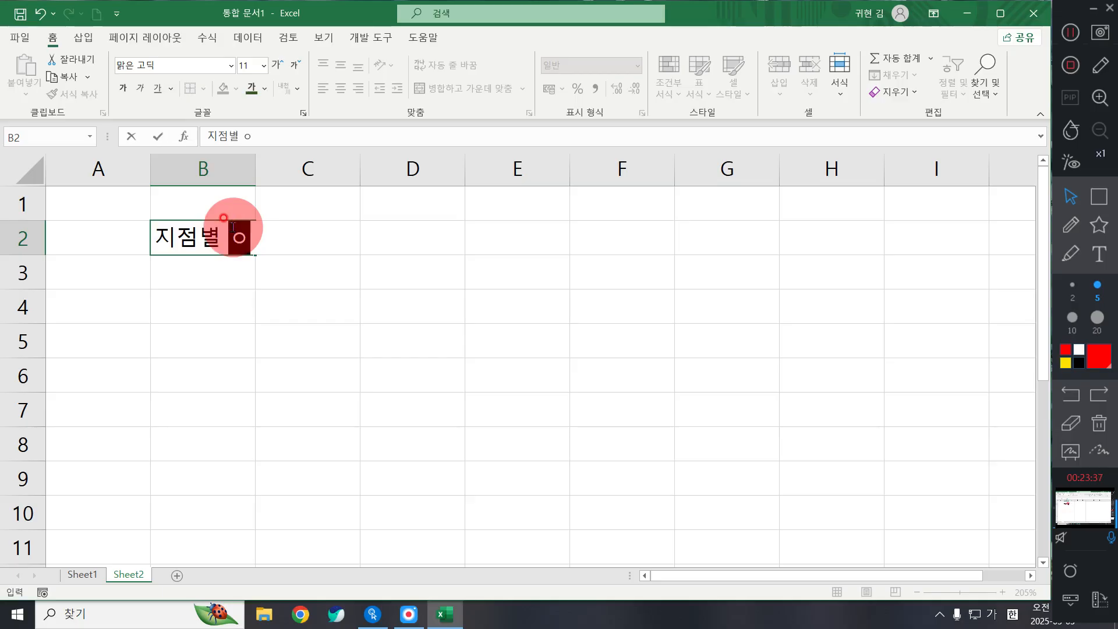
{"action": "type", "text": "ㅖㄱㅡㅁ 수신고"}
{"action": "key", "text": "Return"}
Enter the column headings 지점, 예금종류, 1월, 2월 and 3월 in cells B4:F4
{"action": "key", "text": "Return"}
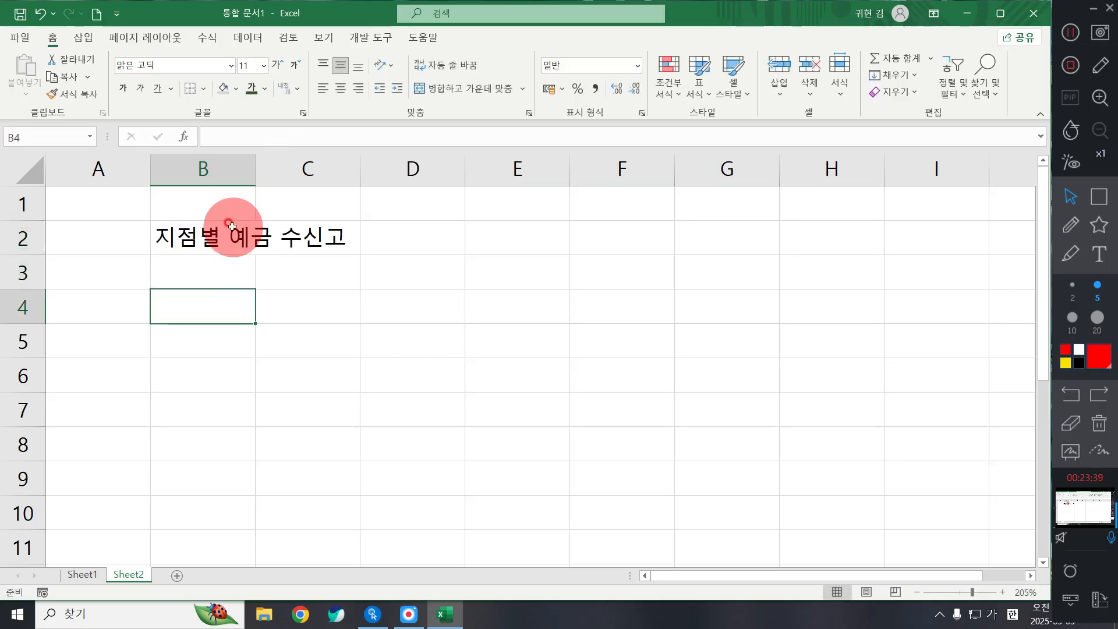
{"action": "type", "text": "지점"}
{"action": "key", "text": "Tab"}
{"action": "type", "text": "예금"}
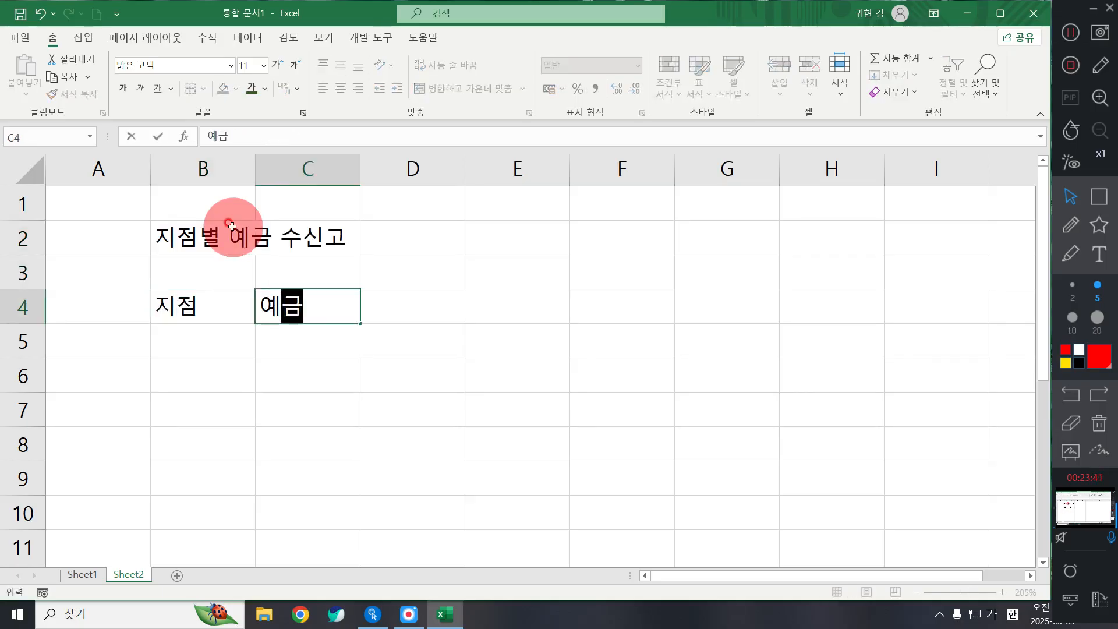
{"action": "type", "text": "종류"}
{"action": "key", "text": "Tab"}
{"action": "type", "text": "1월"}
{"action": "key", "text": "Tab"}
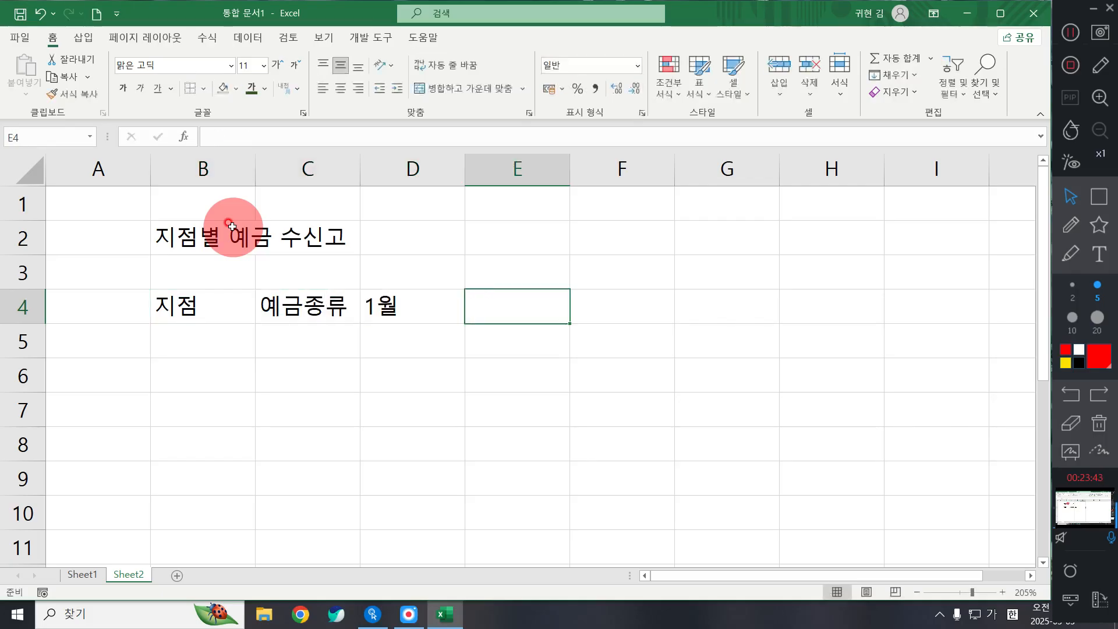
{"action": "type", "text": "2ㅇㅝㄹ"}
{"action": "key", "text": "Tab"}
{"action": "type", "text": "3"}
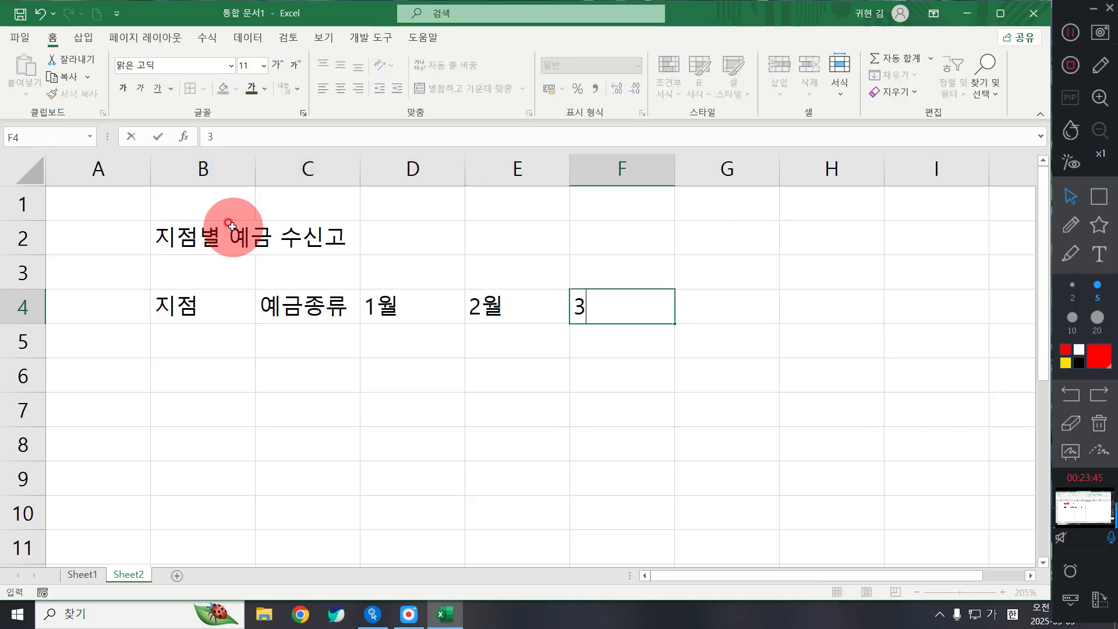
{"action": "type", "text": "ㅇㅝㄹ"}
{"action": "key", "text": "Return"}
List the branches 서울, 대전, 부산 and 광주 under the 지점 heading in B5:B8
{"action": "type", "text": "ㅅㅓㅇ"}
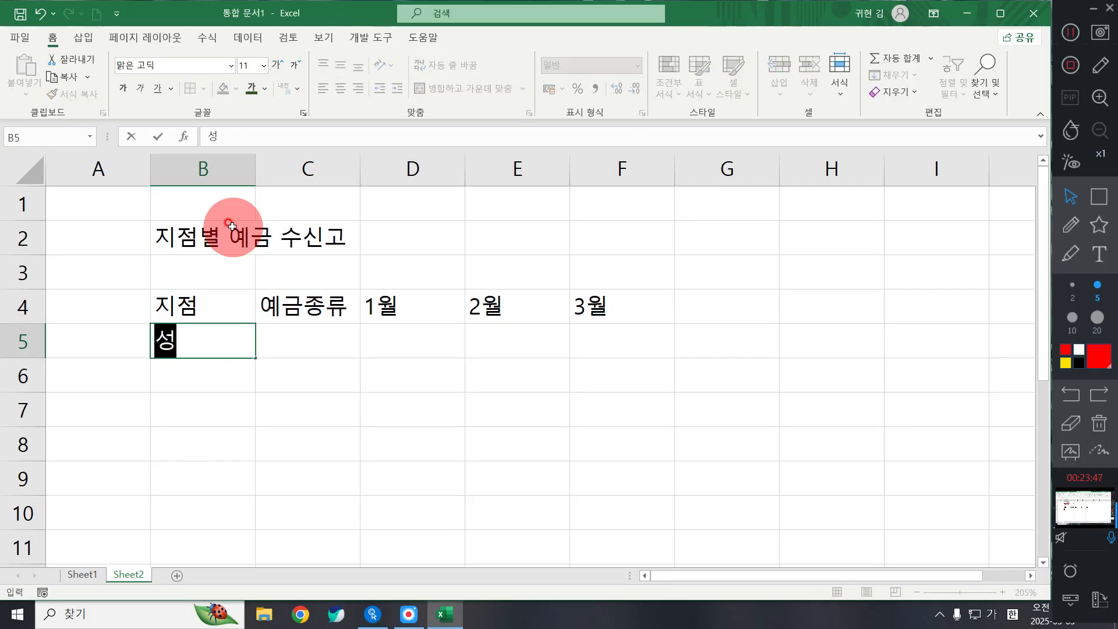
{"action": "type", "text": "ㅜㄹ"}
{"action": "key", "text": "Return"}
{"action": "type", "text": "ㄷㅐㅈㅓㄴ"}
{"action": "key", "text": "Return"}
{"action": "type", "text": "ㅂㅜㅅㅏㄴ"}
{"action": "key", "text": "Return"}
{"action": "type", "text": "ㄱㅗ"}
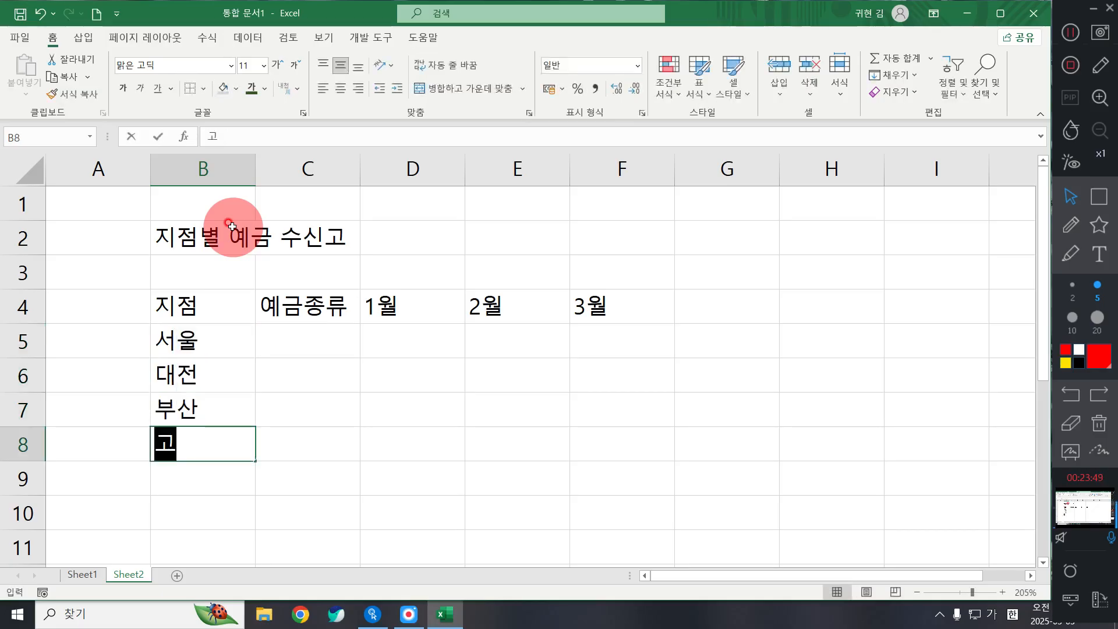
{"action": "type", "text": "ㅏㅇㅈㅜ"}
{"action": "key", "text": "Return"}
Fill the 예금종류 column C5:C8 with 보통예금, 세금우대, 주택예금 and 보통예금
{"action": "key", "text": "Right"}
{"action": "key", "text": "Up"}
{"action": "key", "text": "Up"}
{"action": "key", "text": "Up"}
{"action": "key", "text": "Up"}
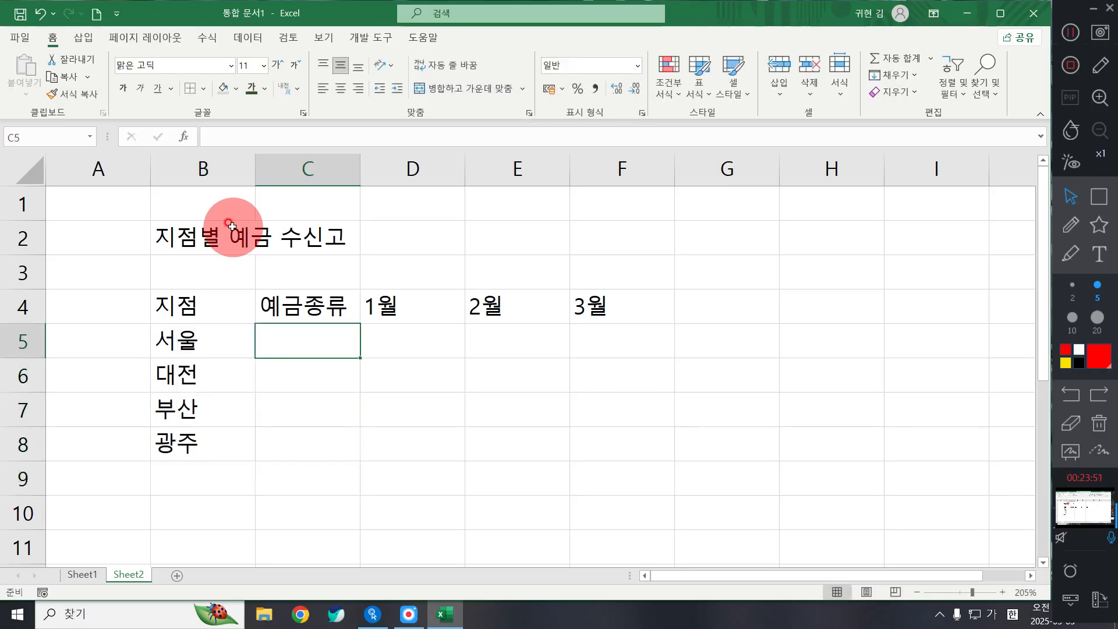
{"action": "type", "text": "ㅂㅗㅌㅗㅇㅇㅖㄱㅡㅁ"}
{"action": "key", "text": "Return"}
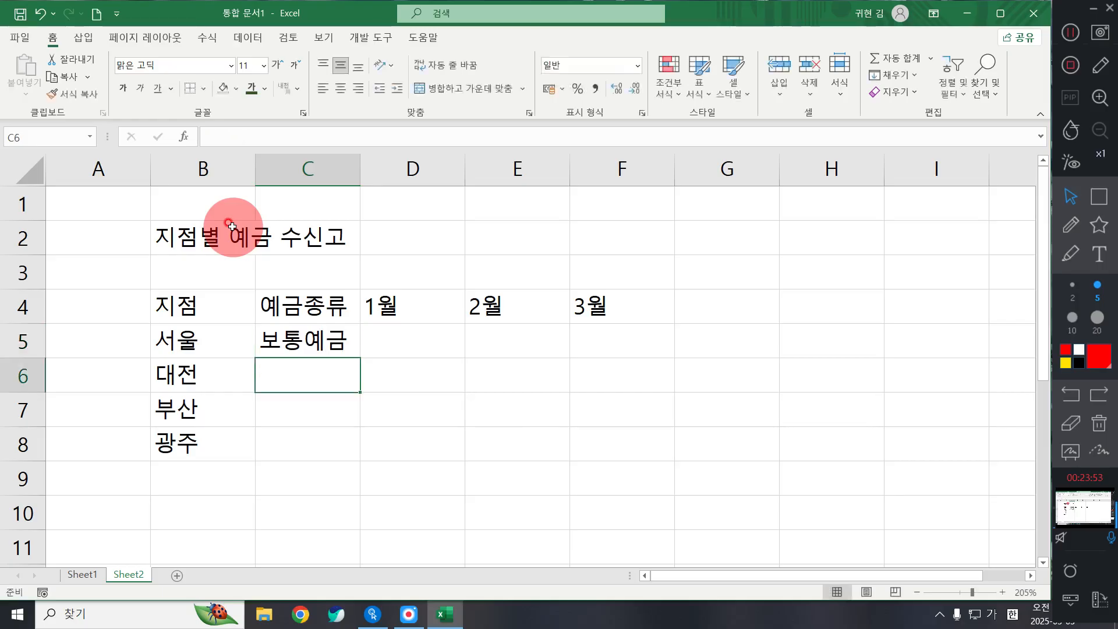
{"action": "type", "text": "ㅅㅔㄱㅡㅁㅇㅜㄷㅐ"}
{"action": "key", "text": "Return"}
{"action": "type", "text": "ㅈㅜㅌㅐㄱㅇ"}
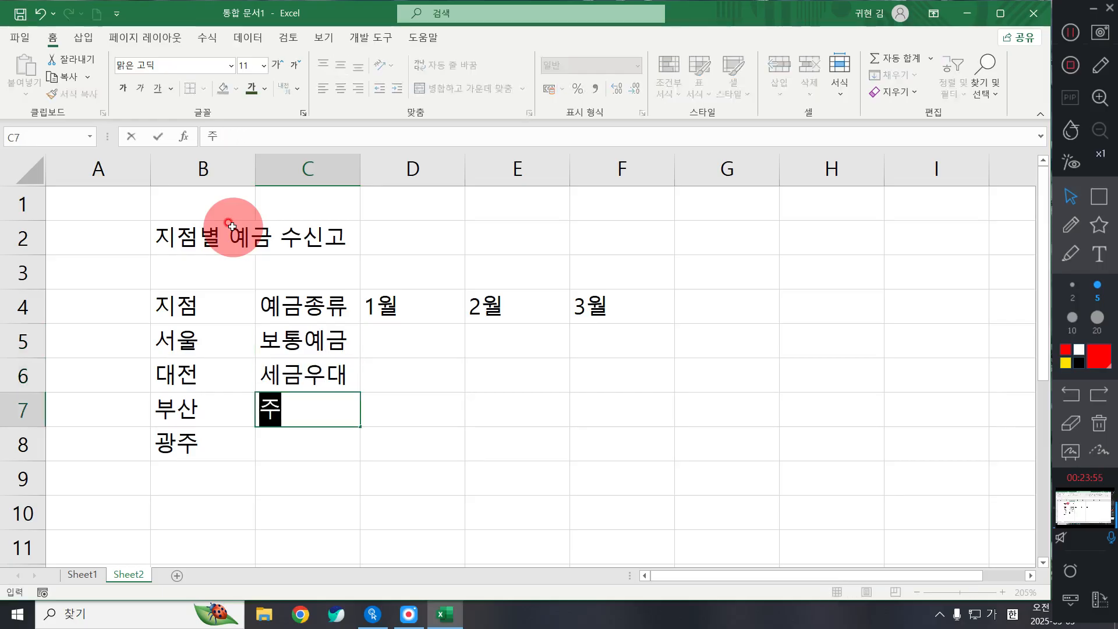
{"action": "type", "text": "ㅖㄱㅡㅁ"}
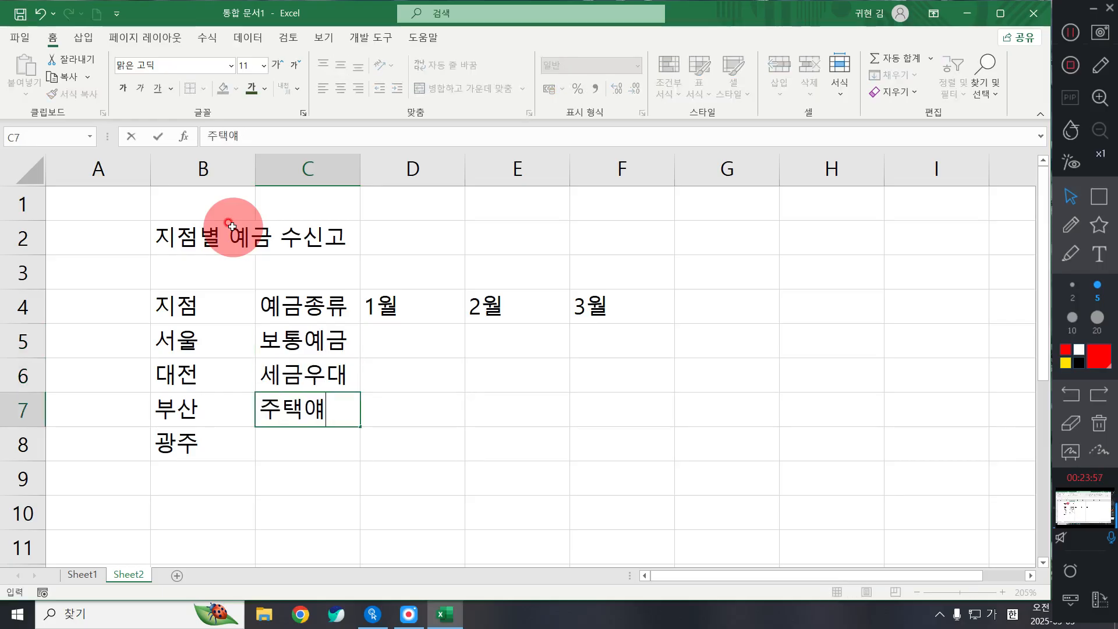
{"action": "key", "text": "Return"}
{"action": "type", "text": "ㅂㅗ"}
{"action": "key", "text": "Return"}
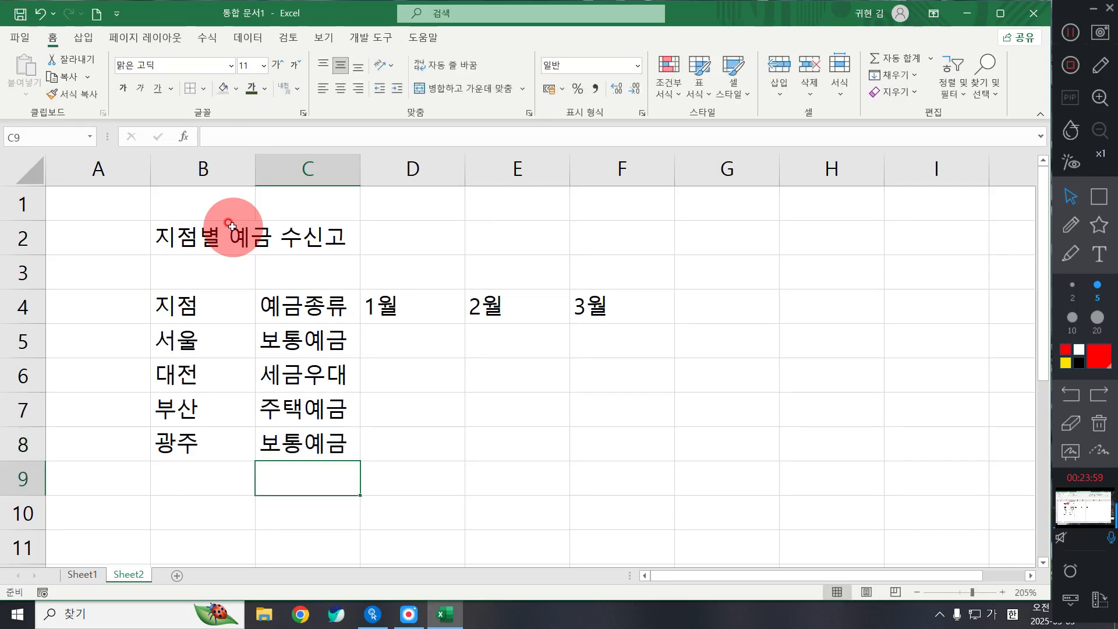
Collapse the ribbon and enter the 1월 amounts 4320000 for 서울 and 3390000 for 대전 in D5:D6
{"action": "double_click", "coordinate": [52, 37]}
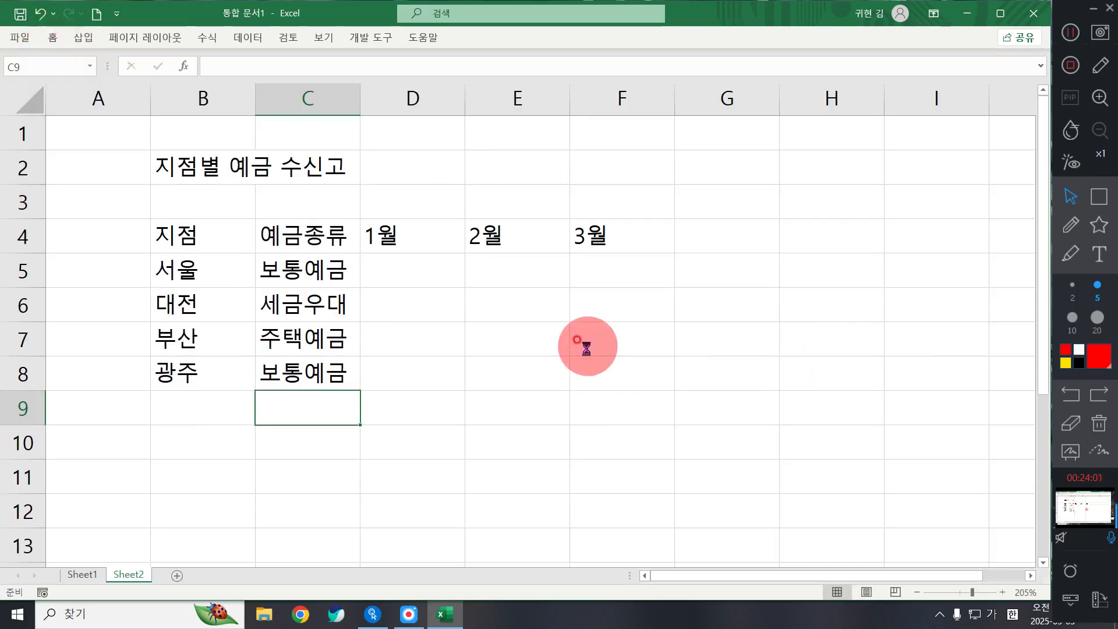
{"action": "scroll", "coordinate": [587, 348], "scroll_direction": "up", "scroll_amount": 4, "text": "ctrl"}
{"action": "left_click", "coordinate": [577, 330]}
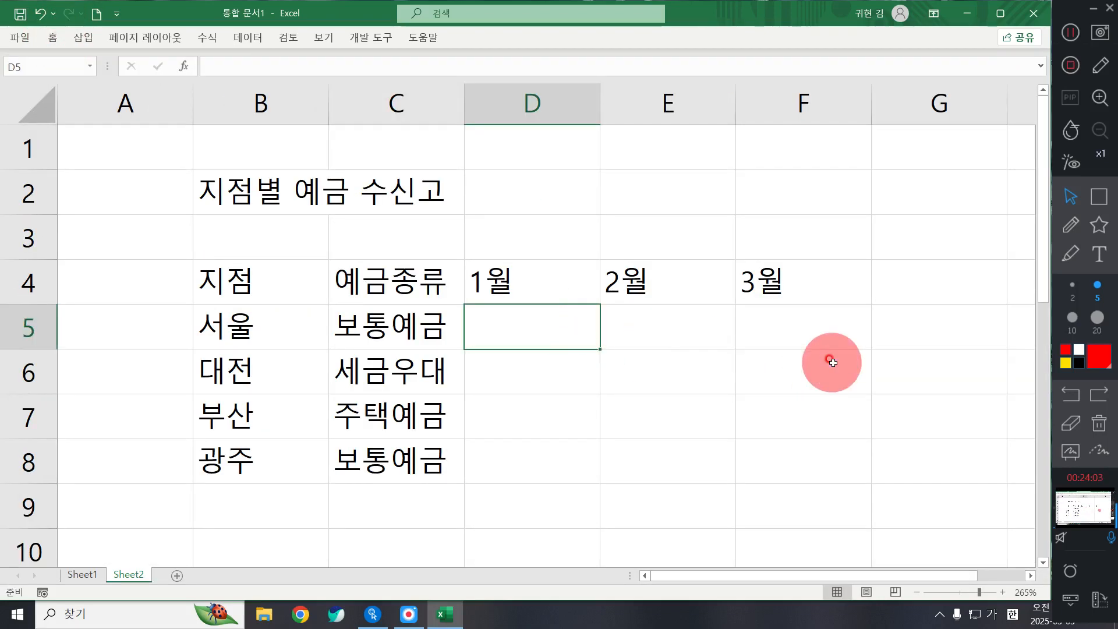
{"action": "type", "text": "43"}
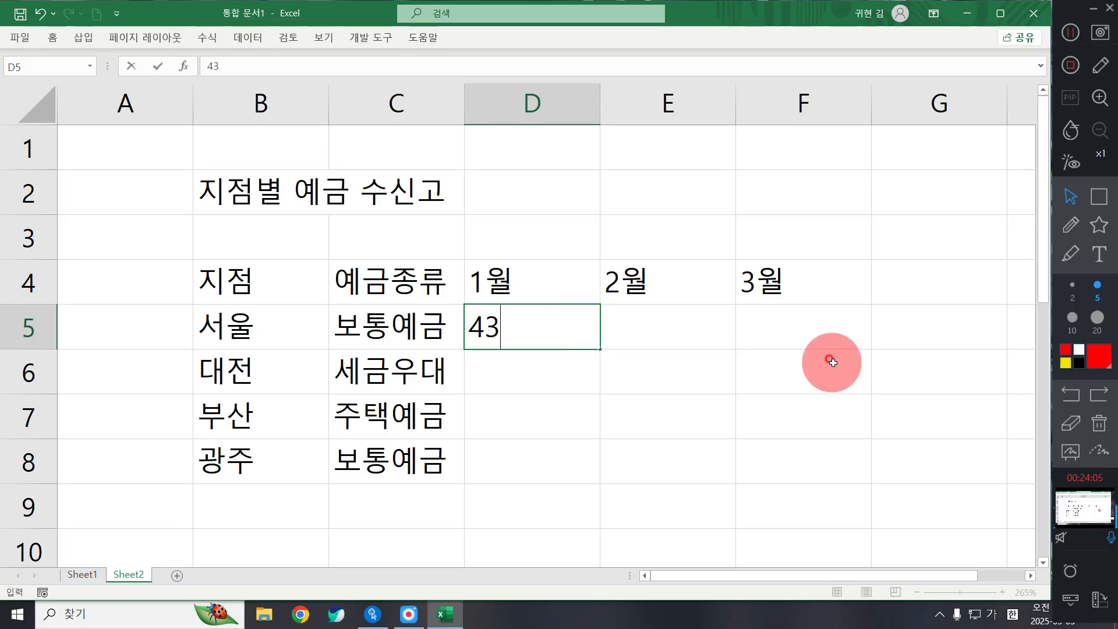
{"action": "type", "text": "20000"}
{"action": "key", "text": "Return"}
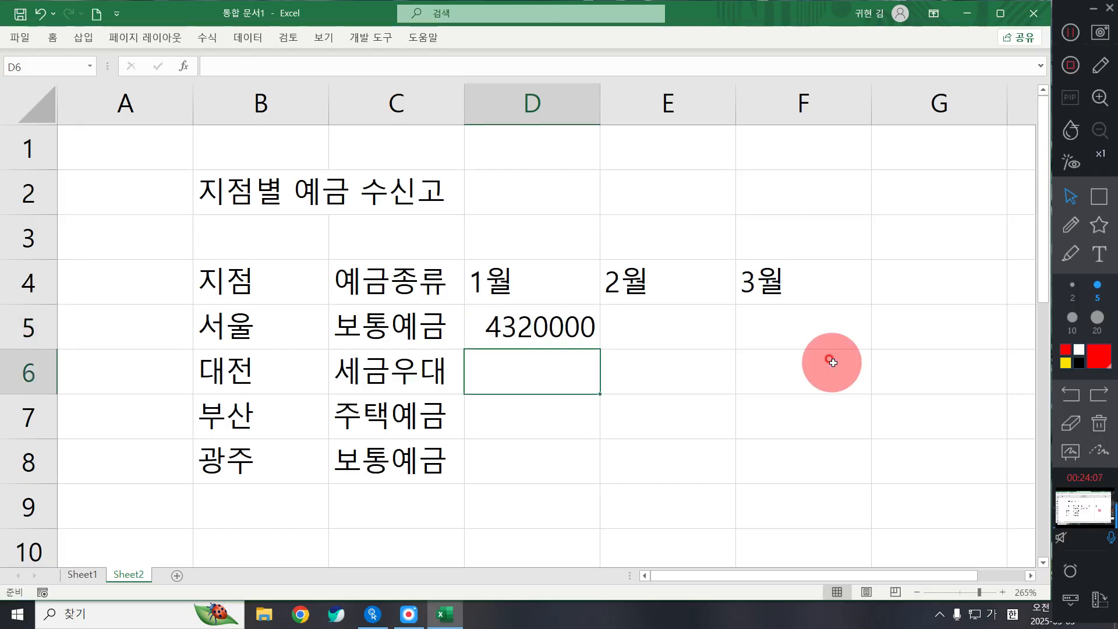
{"action": "type", "text": "33"}
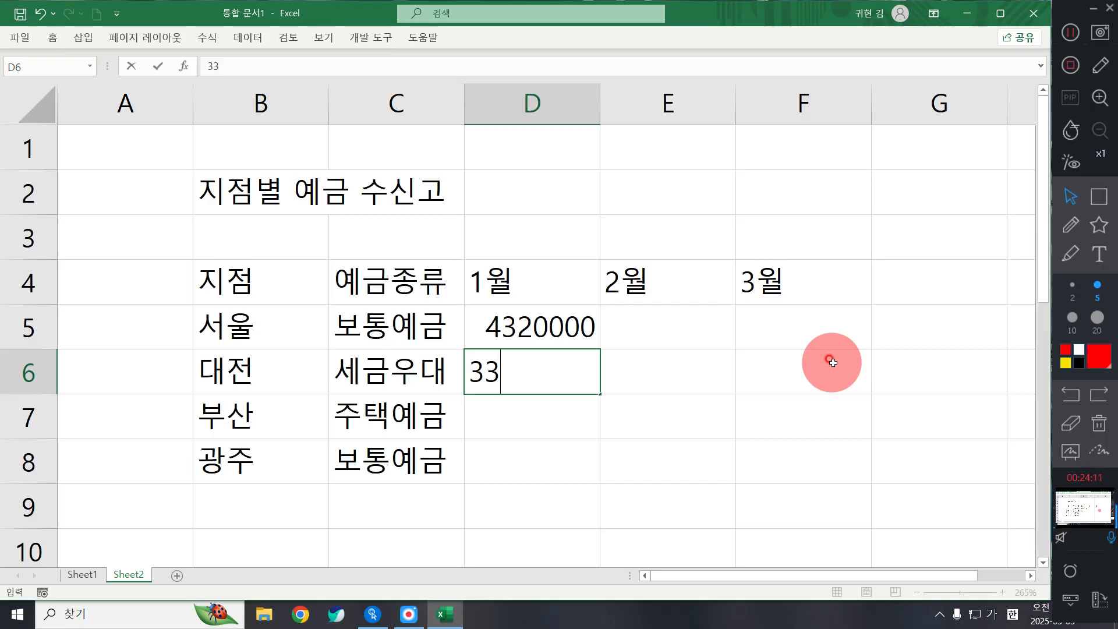
{"action": "type", "text": "90000"}
{"action": "key", "text": "Return"}
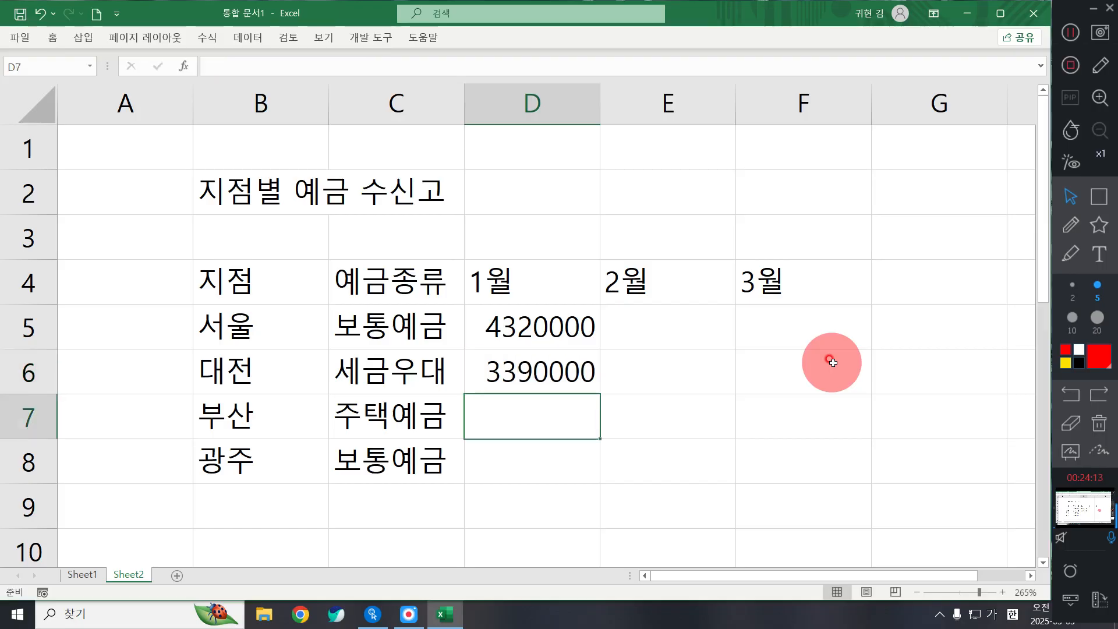
Enter the 1월 amounts 2570000 for 부산 and 1970000 for 광주 in D7:D8
{"action": "type", "text": "2570"}
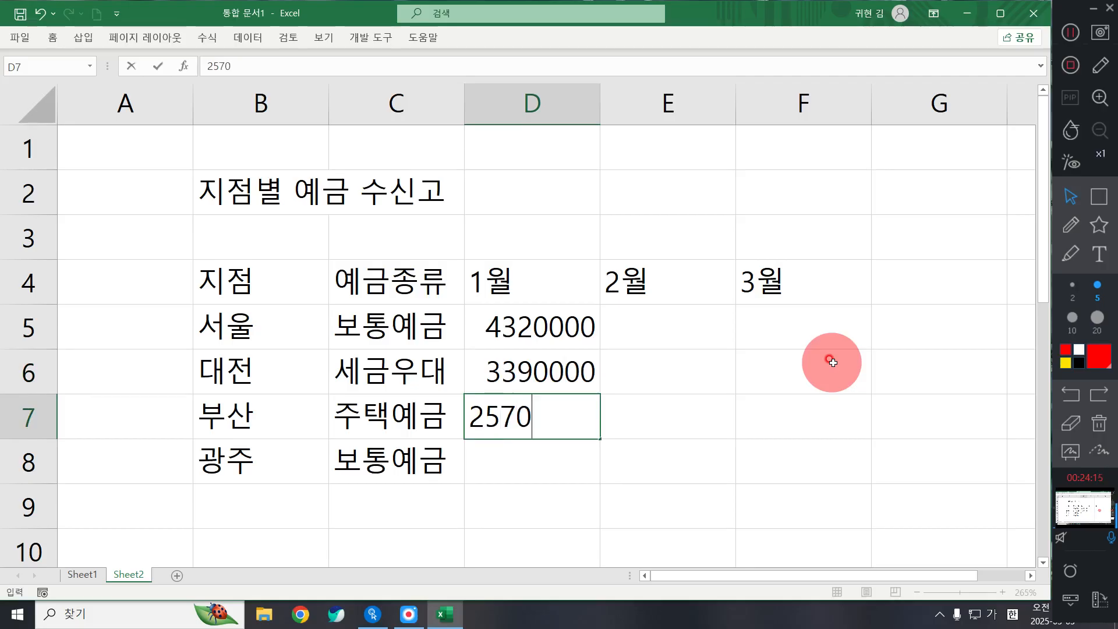
{"action": "type", "text": "000"}
{"action": "key", "text": "Return"}
{"action": "type", "text": "197"}
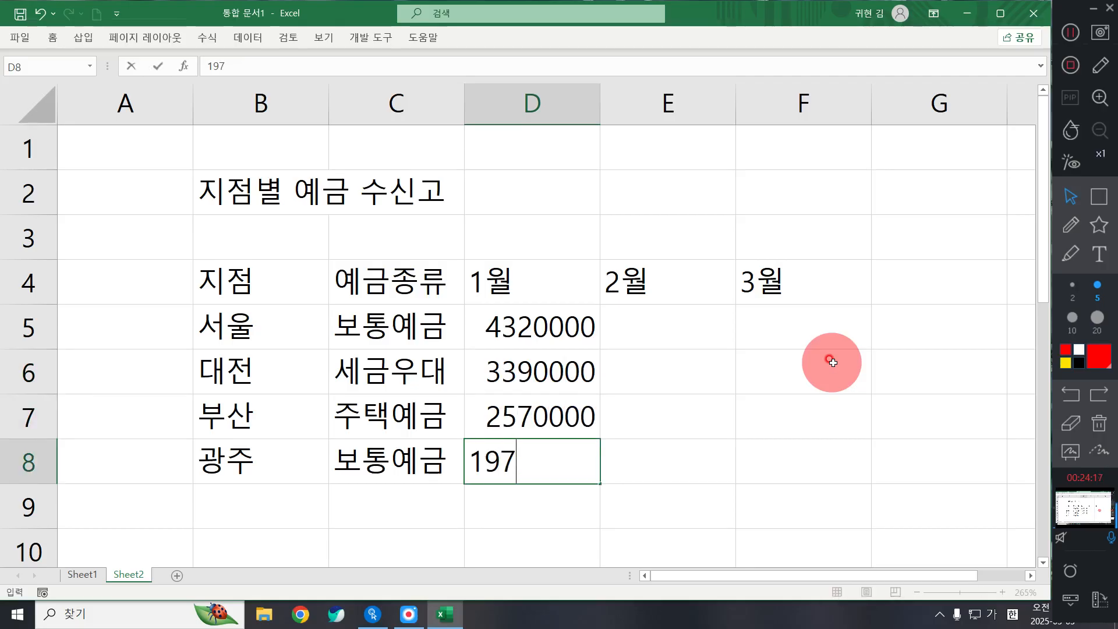
{"action": "type", "text": "0000"}
{"action": "key", "text": "Return"}
Enter the 2월 amounts 3960000 for 서울 and 2840000 for 대전 in E5:E6
{"action": "key", "text": "Right"}
{"action": "key", "text": "Up"}
{"action": "key", "text": "Up"}
{"action": "key", "text": "Up"}
{"action": "key", "text": "Up"}
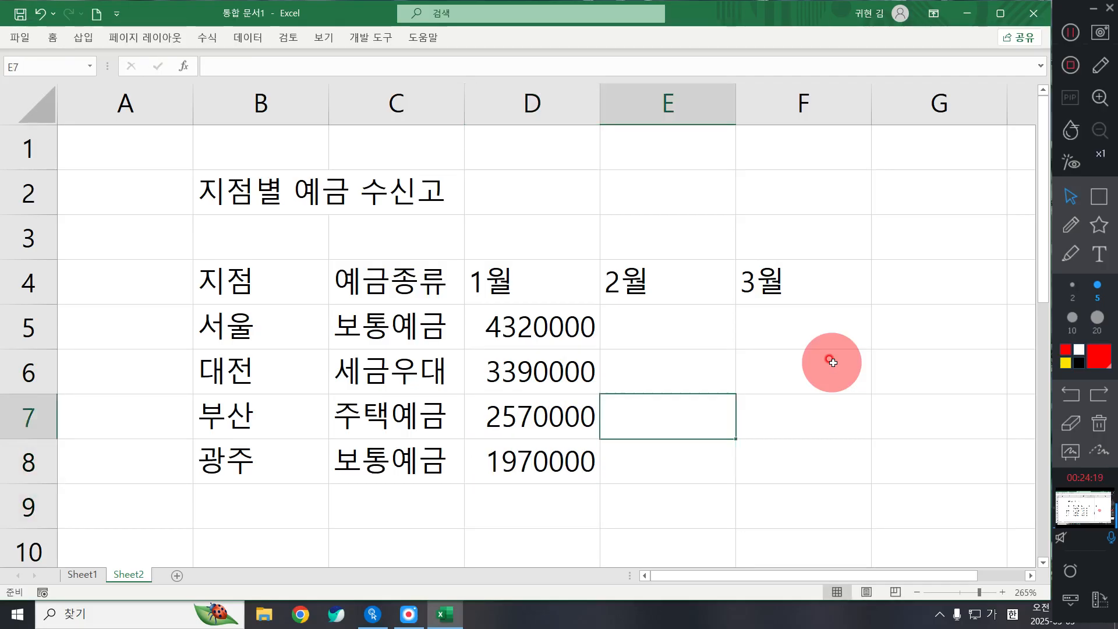
{"action": "type", "text": "3960000"}
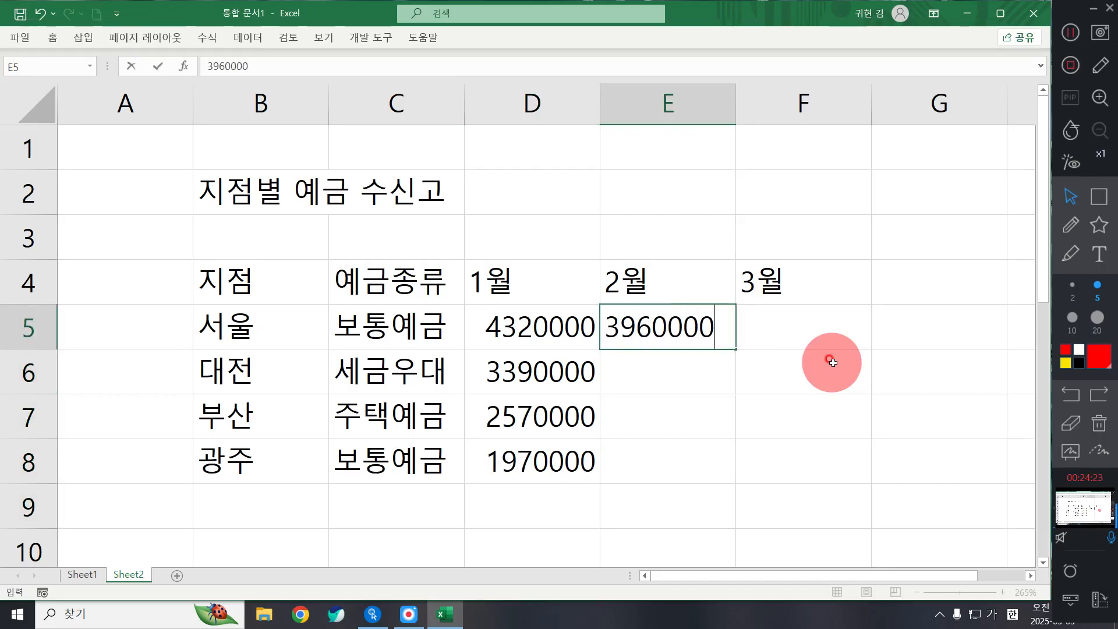
{"action": "key", "text": "Return"}
{"action": "type", "text": "2"}
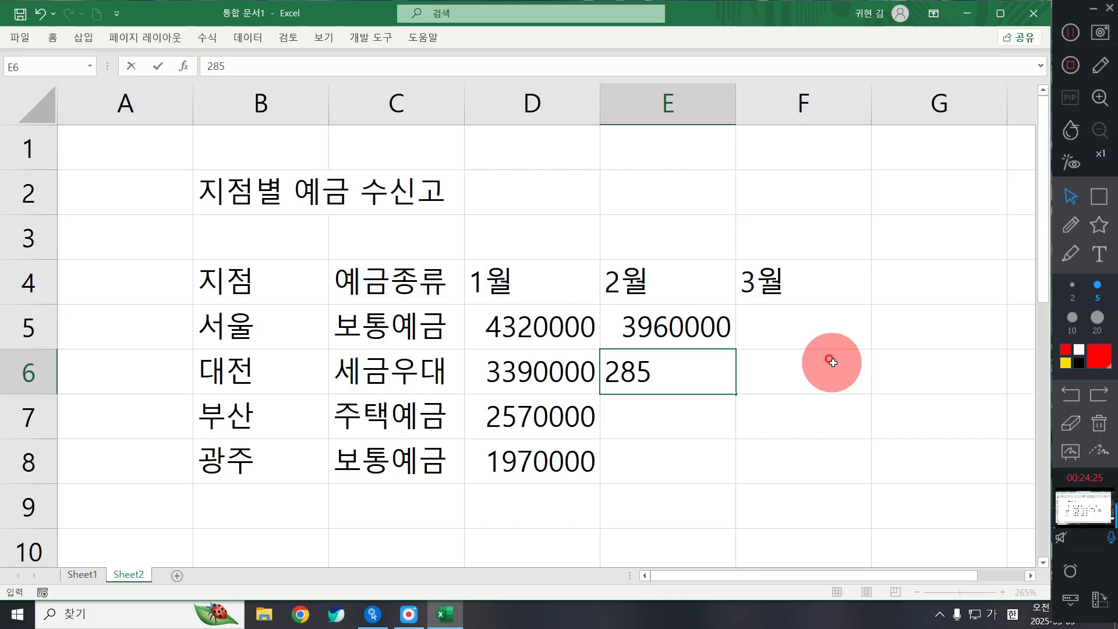
{"action": "type", "text": "84000"}
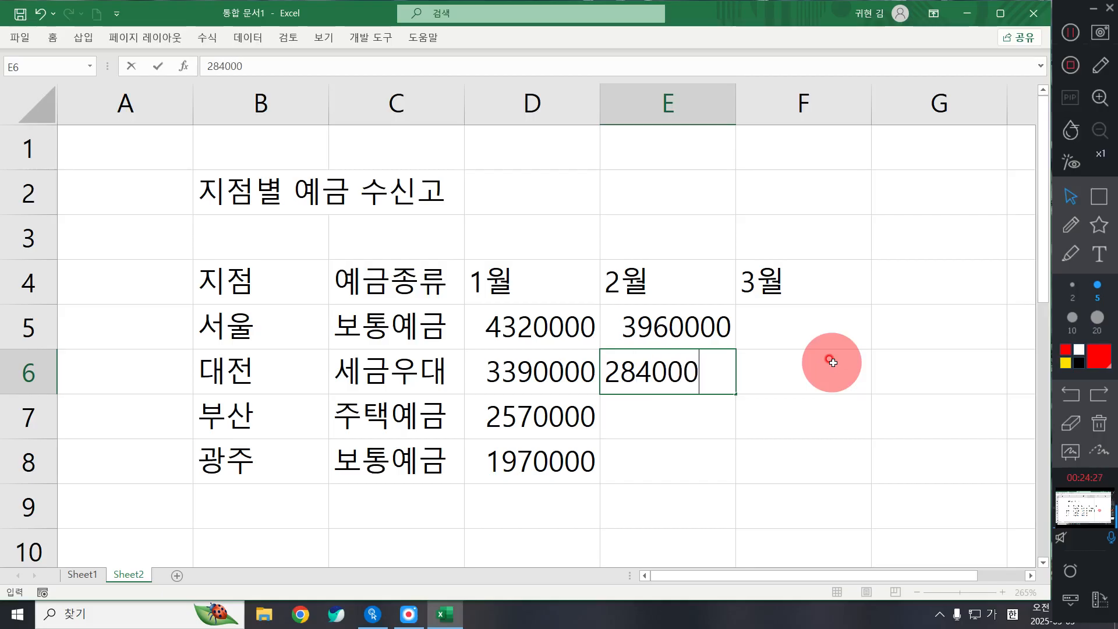
{"action": "type", "text": "0"}
{"action": "key", "text": "Return"}
Enter the 2월 amounts 2980000 for 부산 and 2050000 for 광주 in E7:E8
{"action": "type", "text": "2980"}
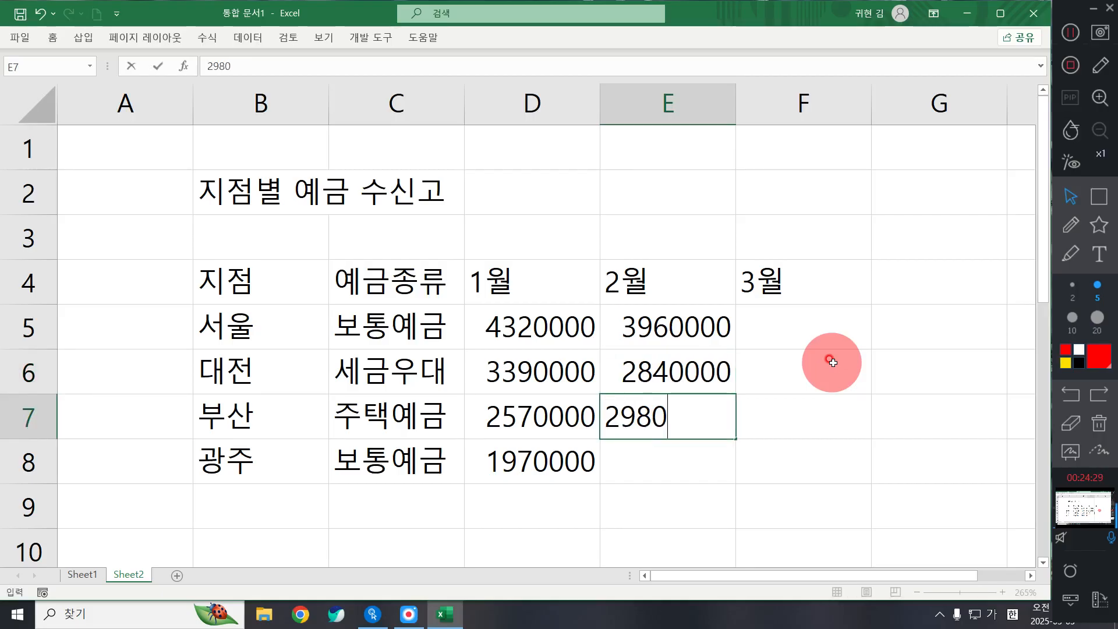
{"action": "type", "text": "000"}
{"action": "key", "text": "Return"}
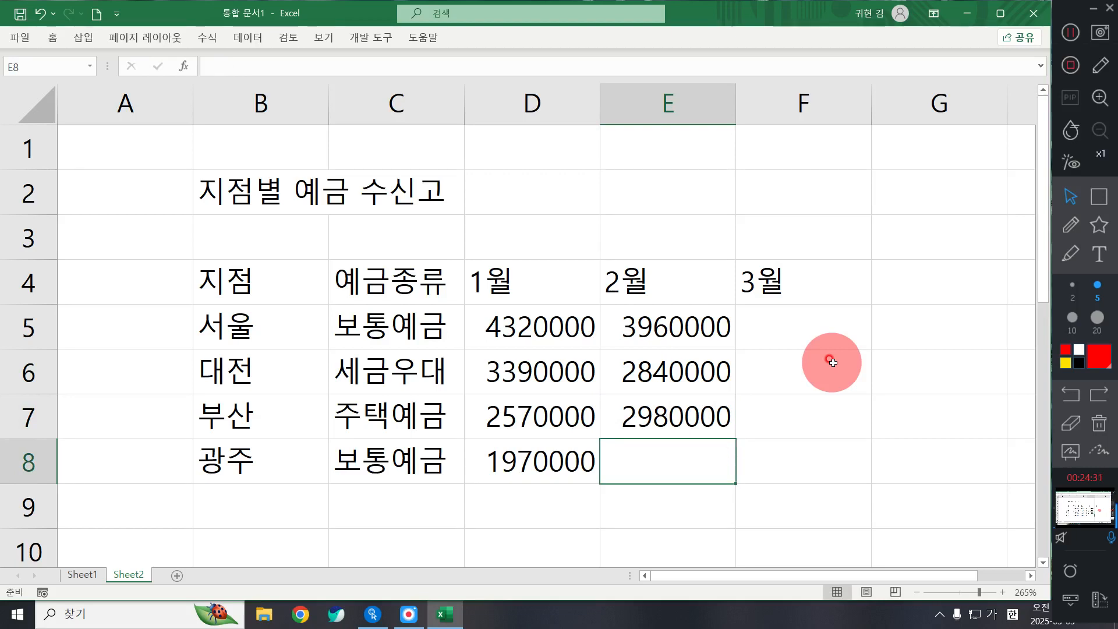
{"action": "type", "text": "20500"}
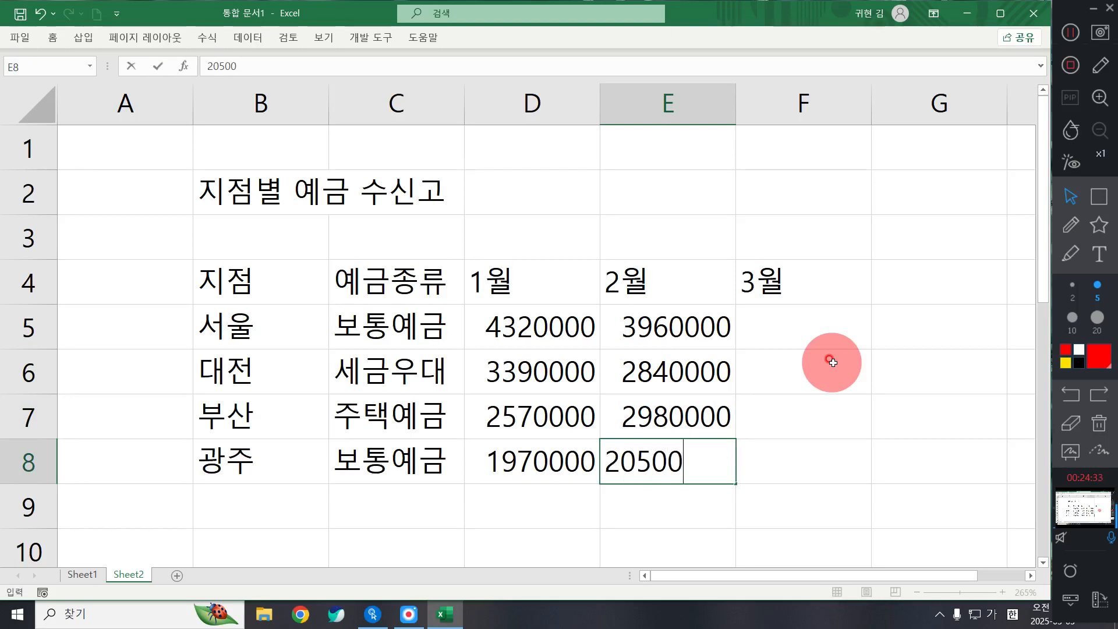
{"action": "type", "text": "00"}
{"action": "key", "text": "Return"}
Enter the 3월 amount 4730000 for 서울 in F5
{"action": "key", "text": "Right"}
{"action": "key", "text": "Up"}
{"action": "key", "text": "Up"}
{"action": "key", "text": "Up"}
{"action": "key", "text": "Up"}
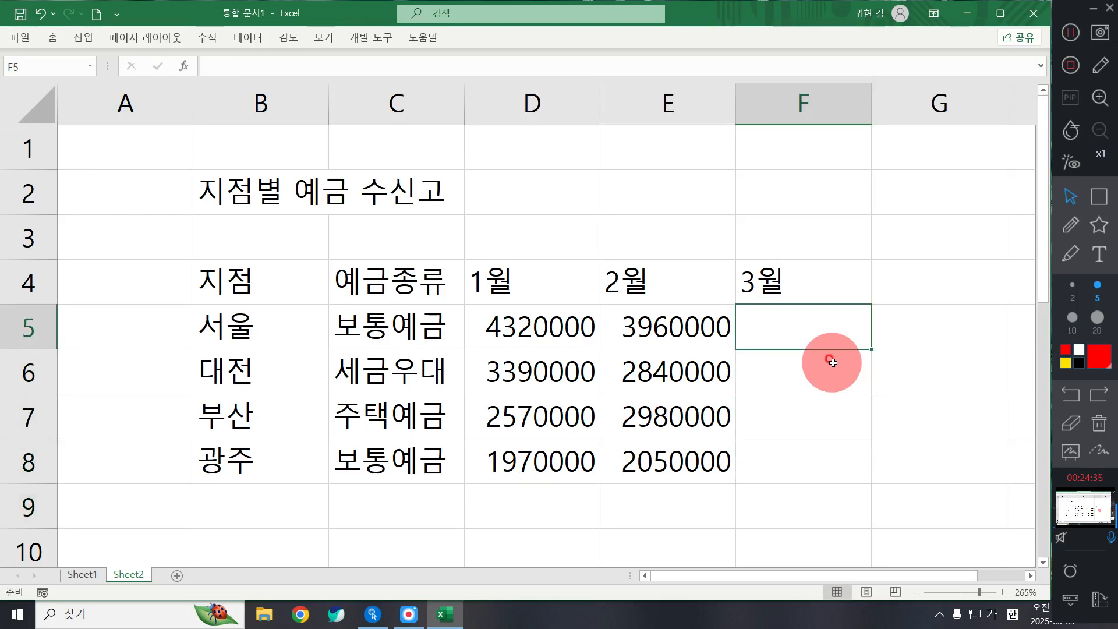
{"action": "type", "text": "473"}
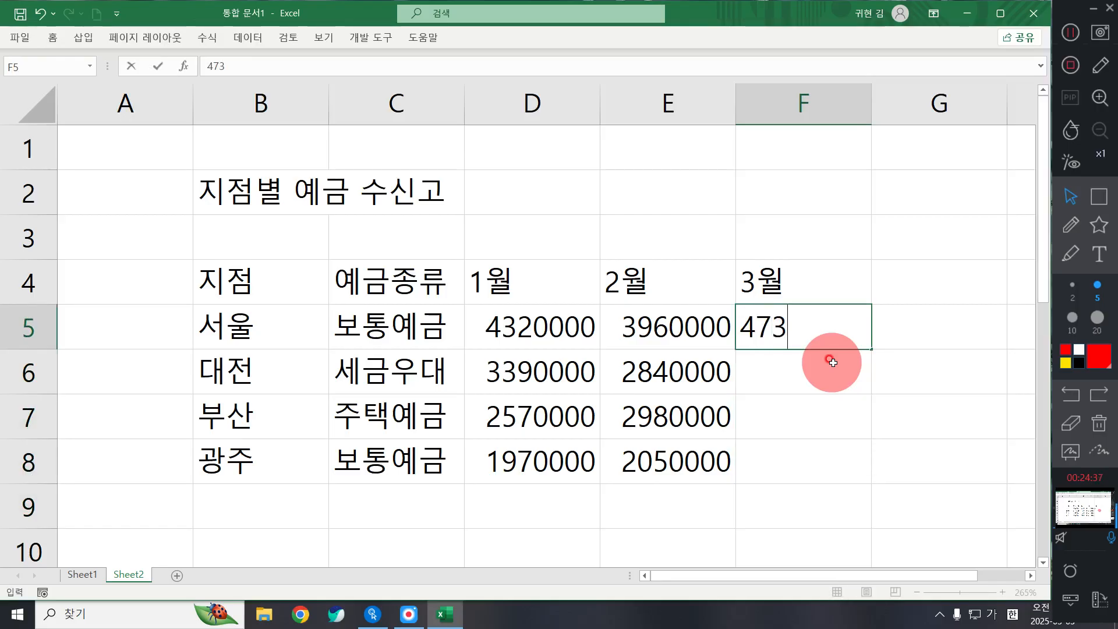
{"action": "type", "text": "0000"}
{"action": "key", "text": "Return"}
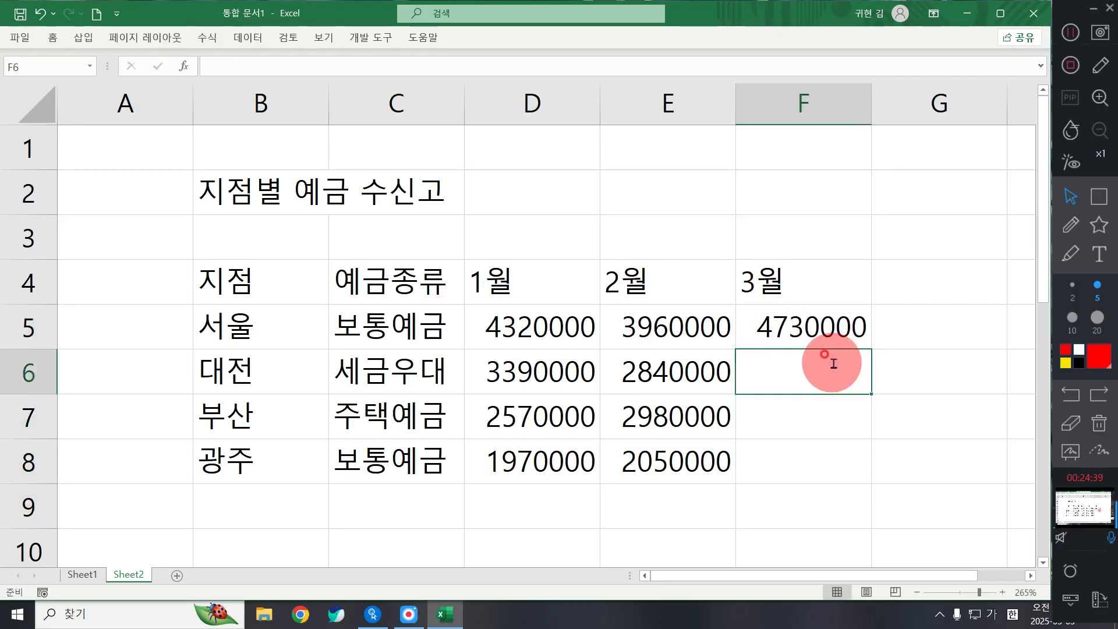
Enter the 3월 amounts 2960000 for 대전, 2180000 for 부산 and 2150000 for 광주 in F6:F8
{"action": "type", "text": "2960000"}
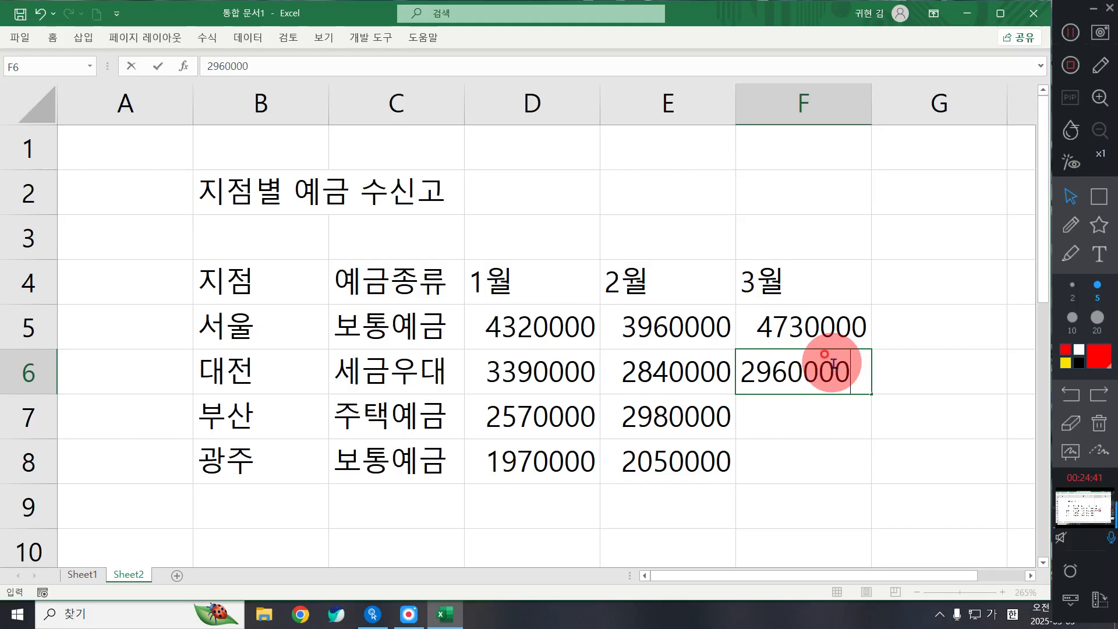
{"action": "key", "text": "Return"}
{"action": "type", "text": "2180000"}
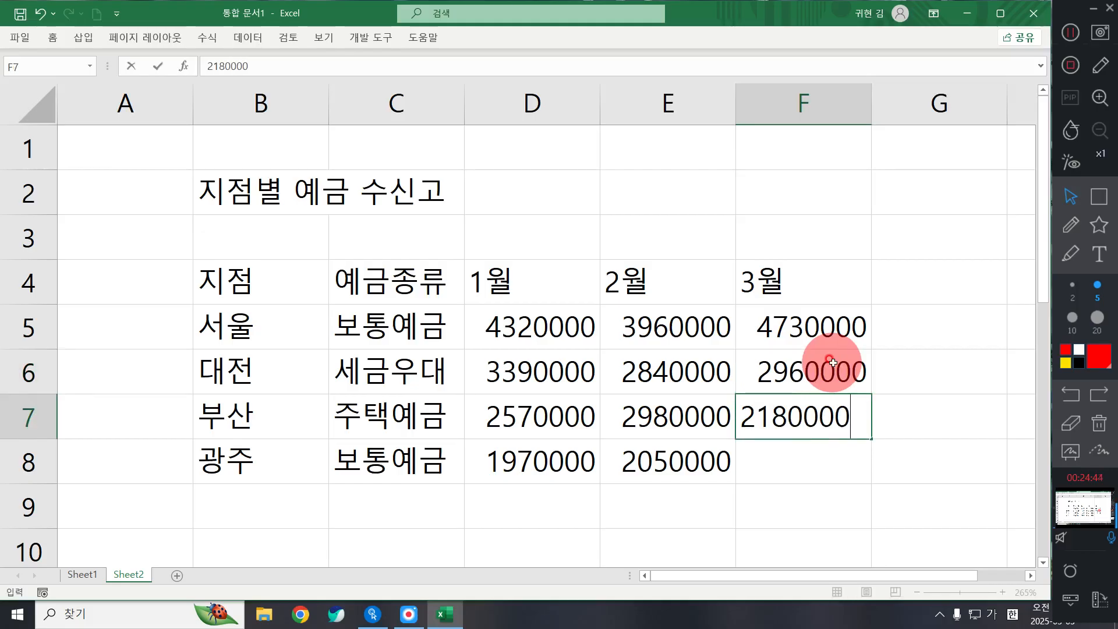
{"action": "key", "text": "Return"}
{"action": "type", "text": "21"}
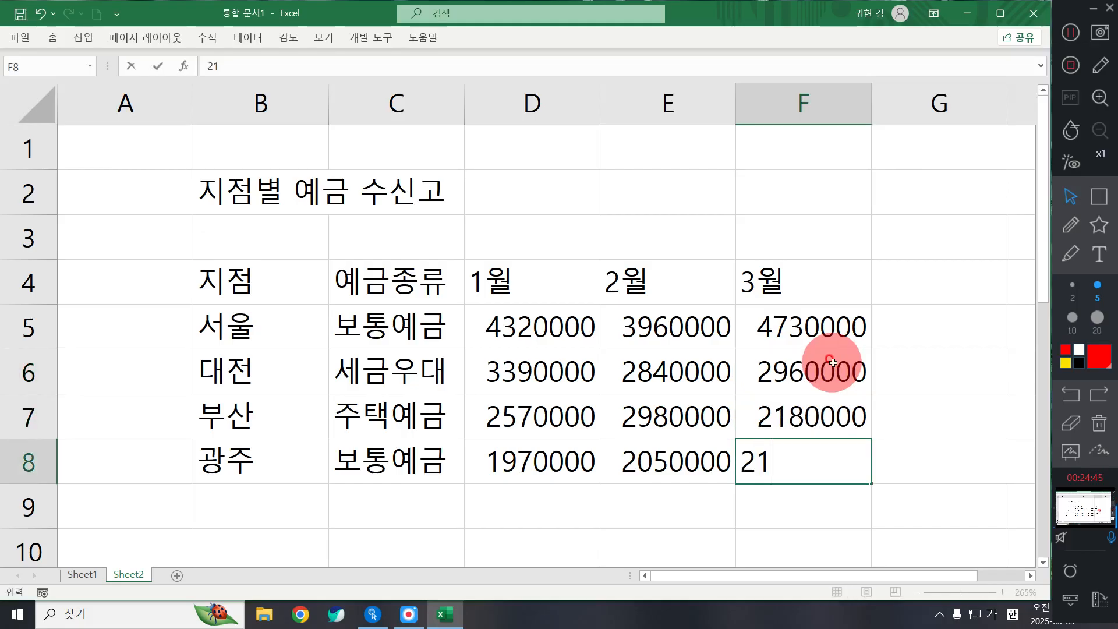
{"action": "type", "text": "50000"}
{"action": "key", "text": "Return"}
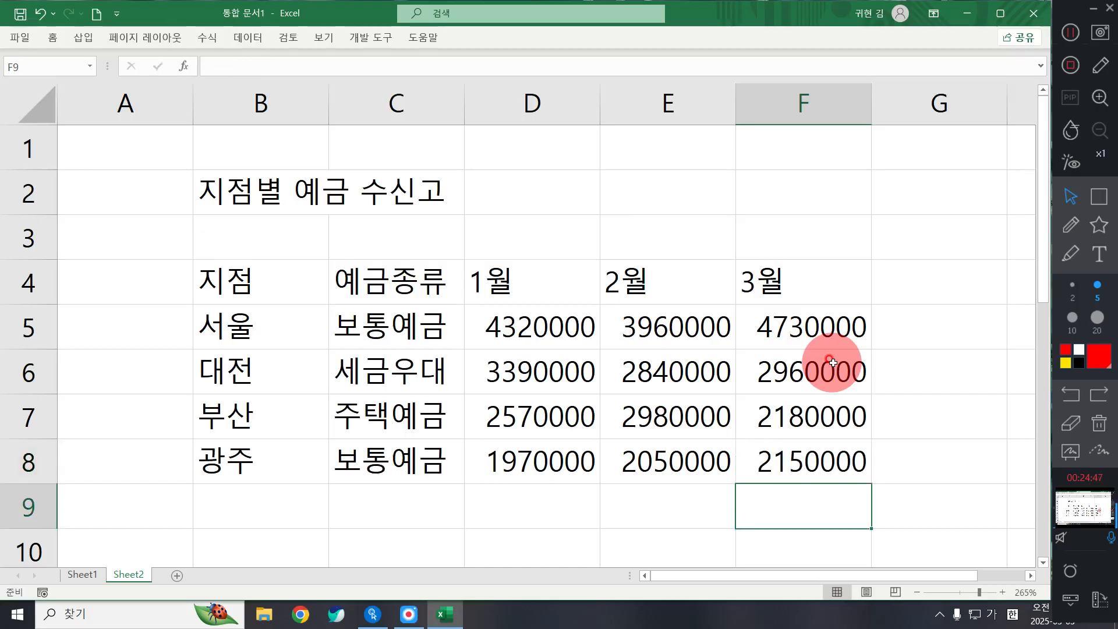
{"action": "left_click", "coordinate": [993, 329]}
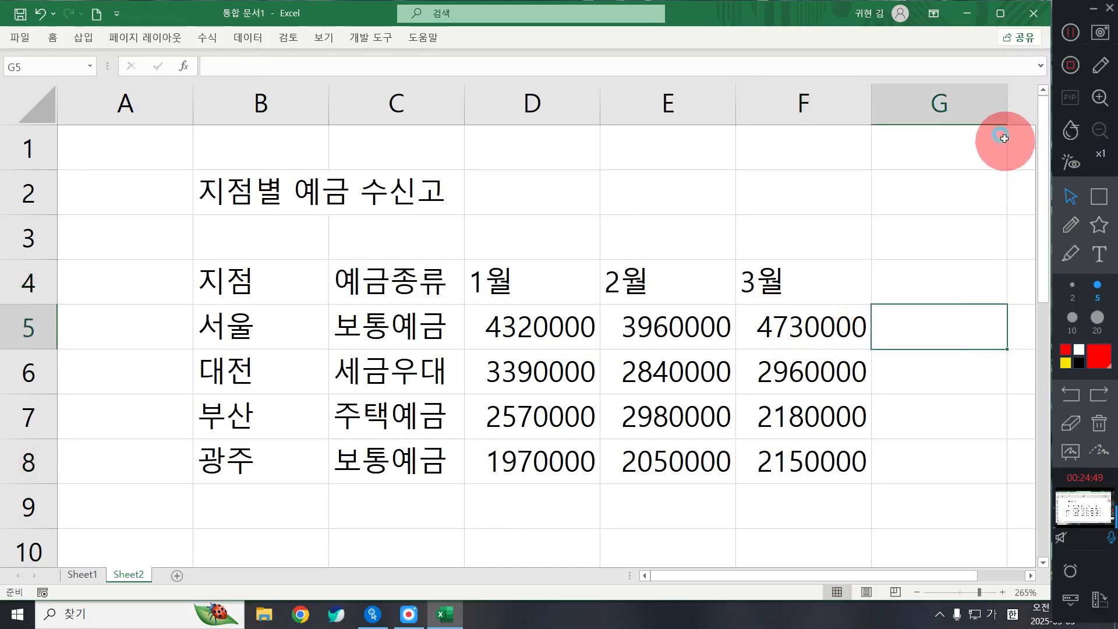
{"action": "left_click", "coordinate": [928, 407]}
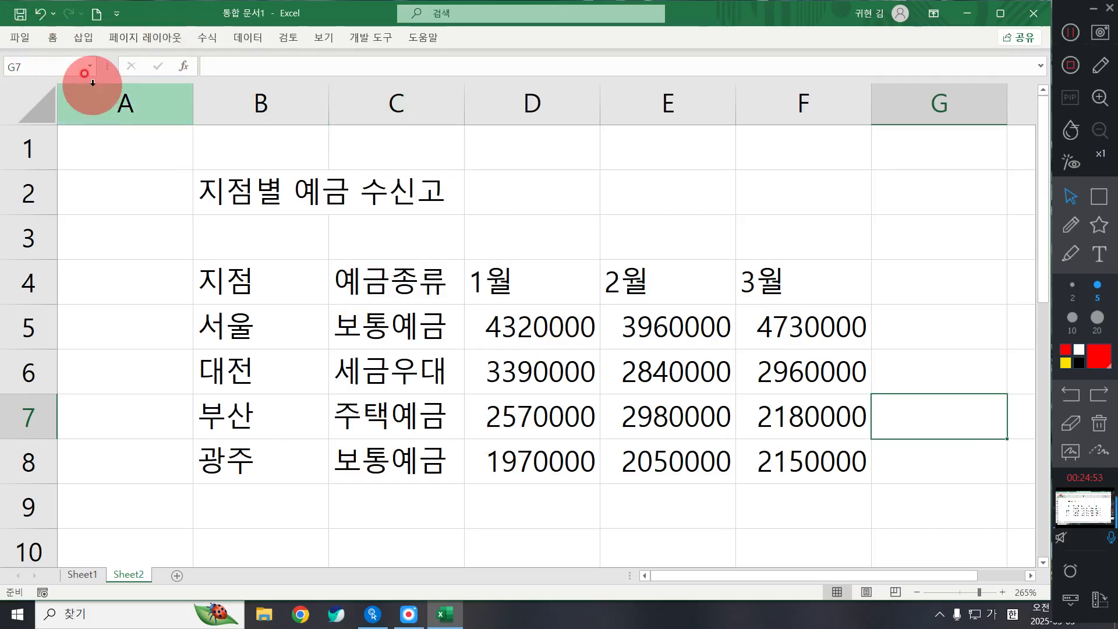
{"action": "left_click", "coordinate": [856, 231]}
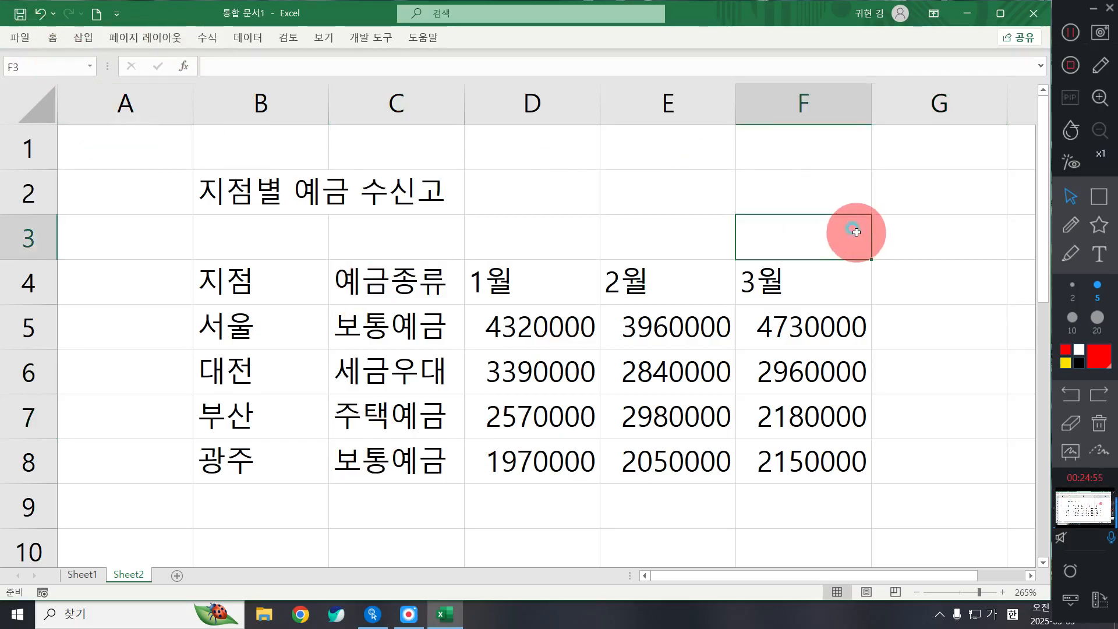
{"action": "left_click", "coordinate": [1070, 33]}
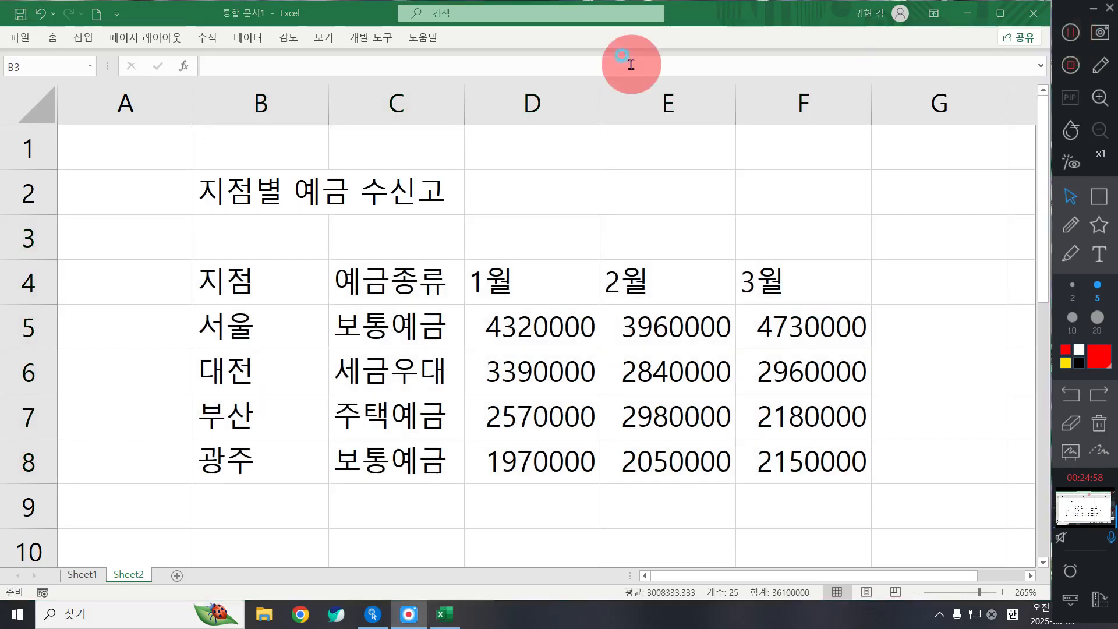
Merge and center the title 지점별 예금 수신고 across B2:F2
{"action": "left_click", "coordinate": [55, 39]}
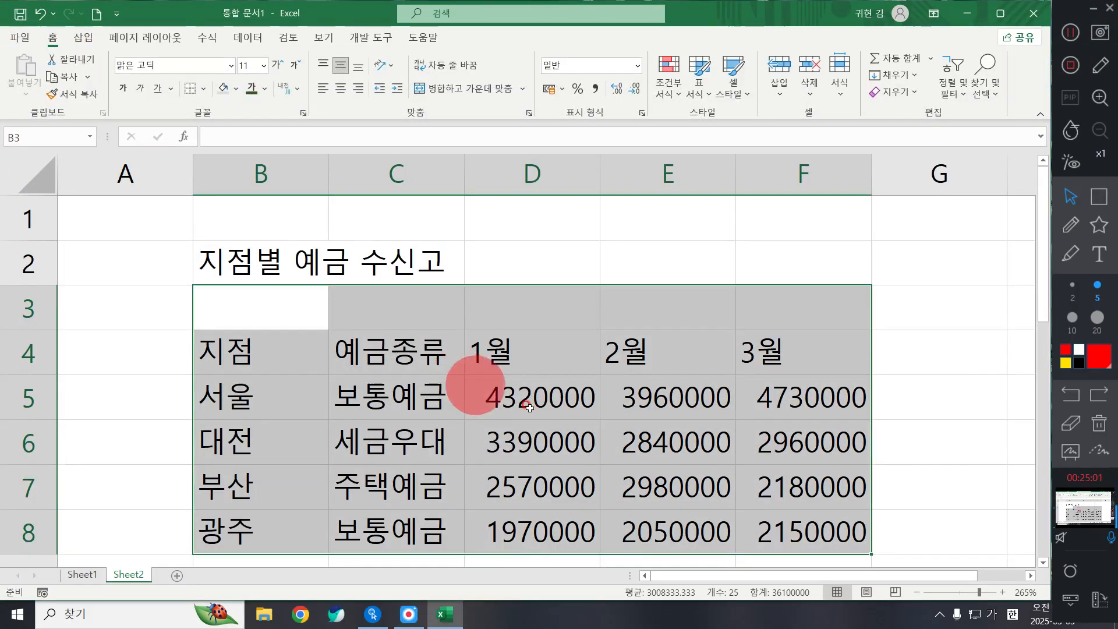
{"action": "left_click", "coordinate": [476, 376]}
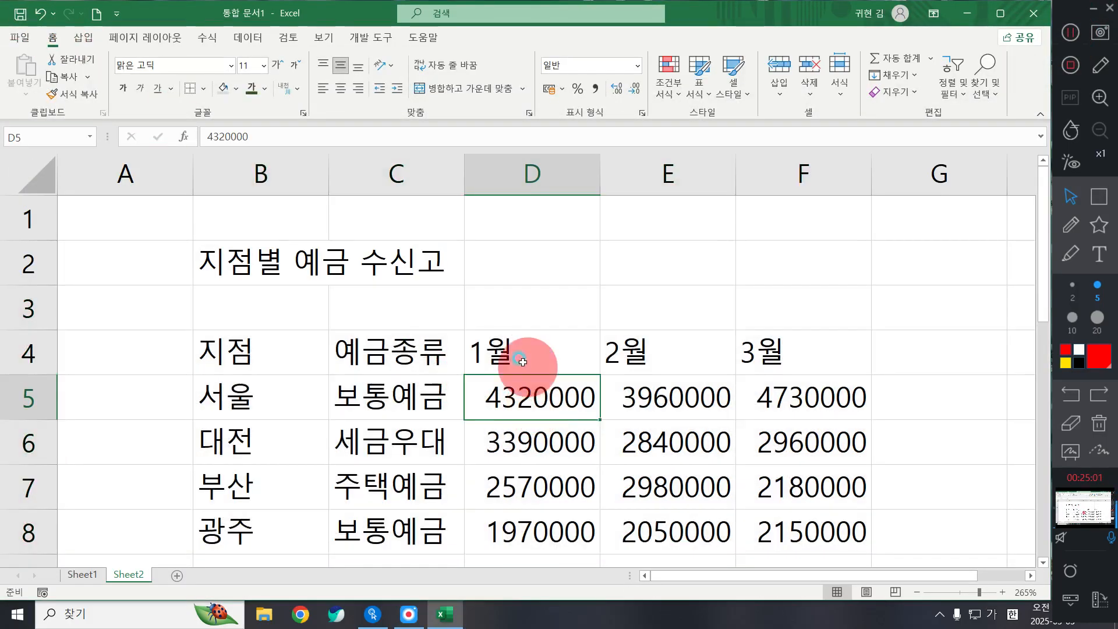
{"action": "scroll", "coordinate": [474, 304], "scroll_direction": "down", "scroll_amount": 1}
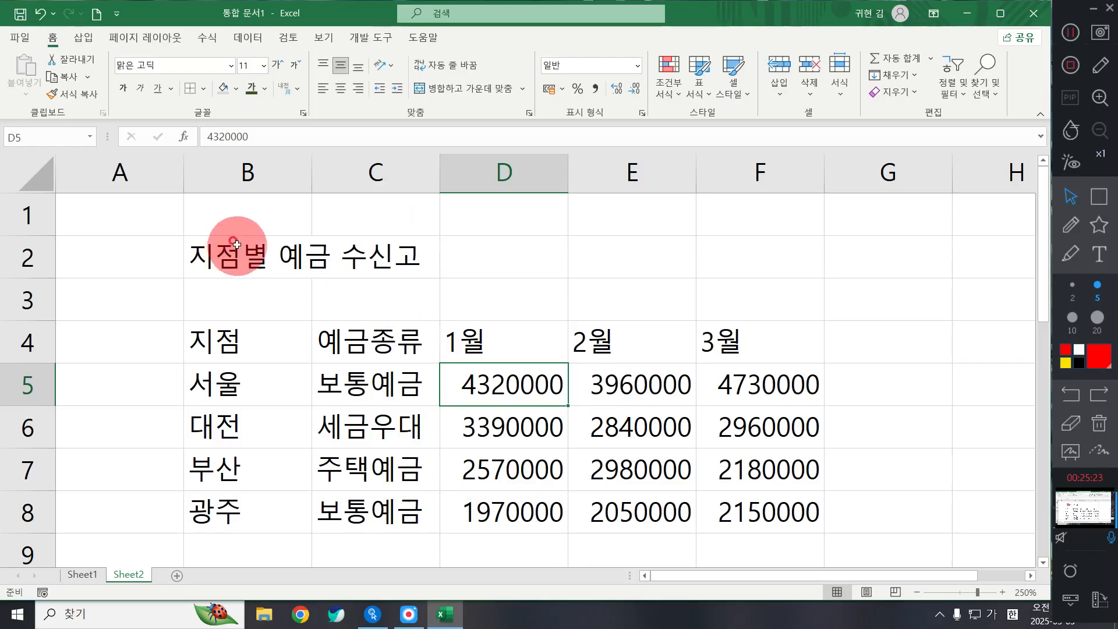
{"action": "left_click_drag", "start_coordinate": [221, 252], "coordinate": [775, 247]}
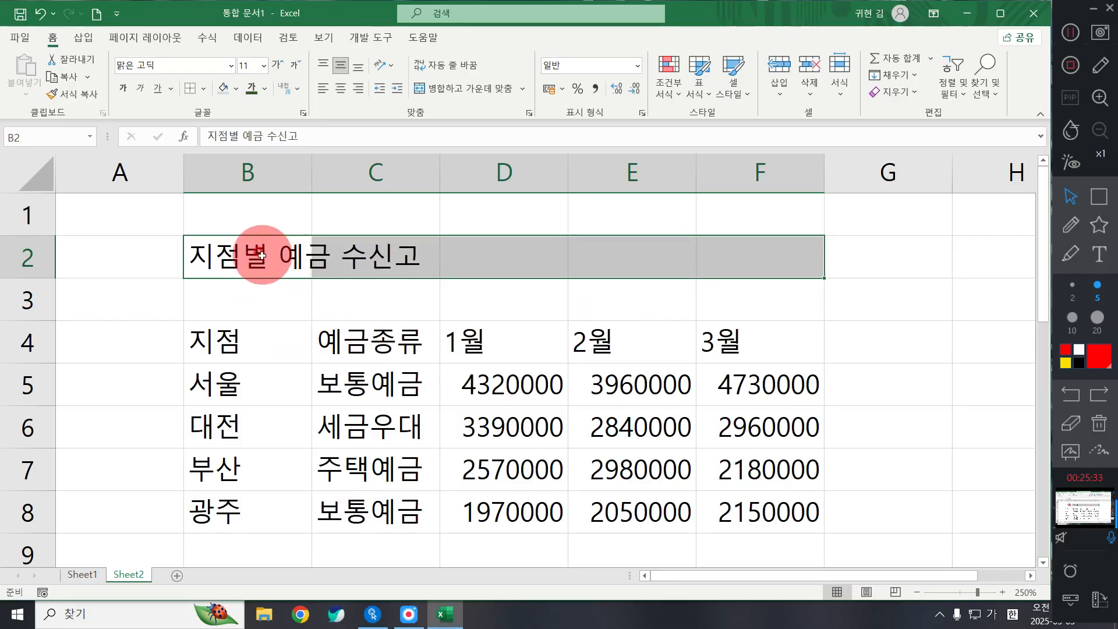
{"action": "left_click_drag", "start_coordinate": [247, 253], "coordinate": [757, 243]}
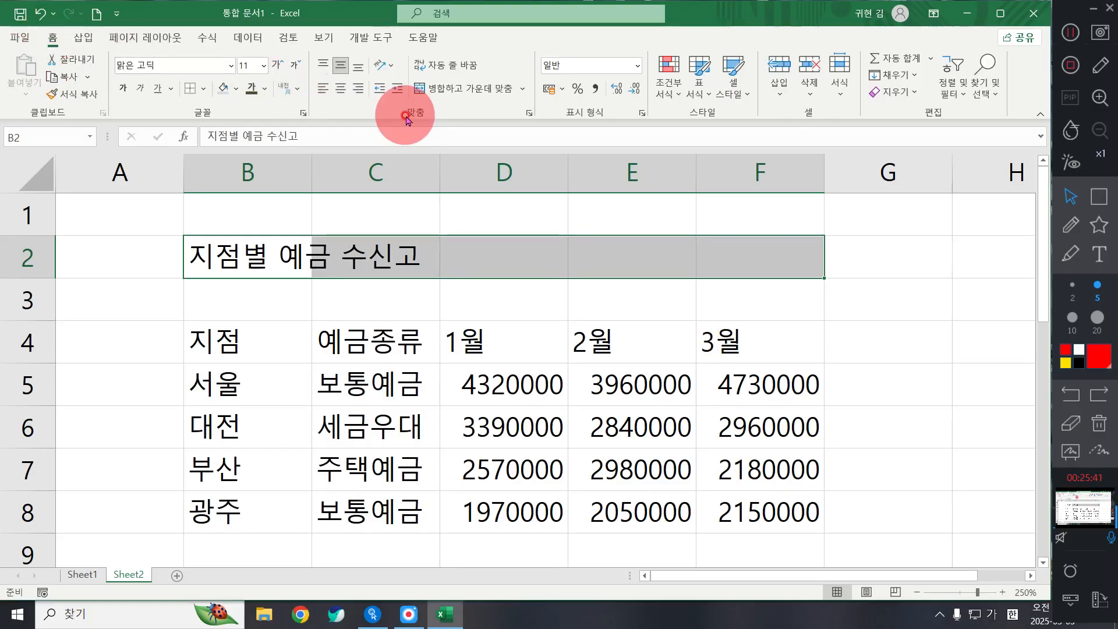
{"action": "left_click", "coordinate": [449, 93]}
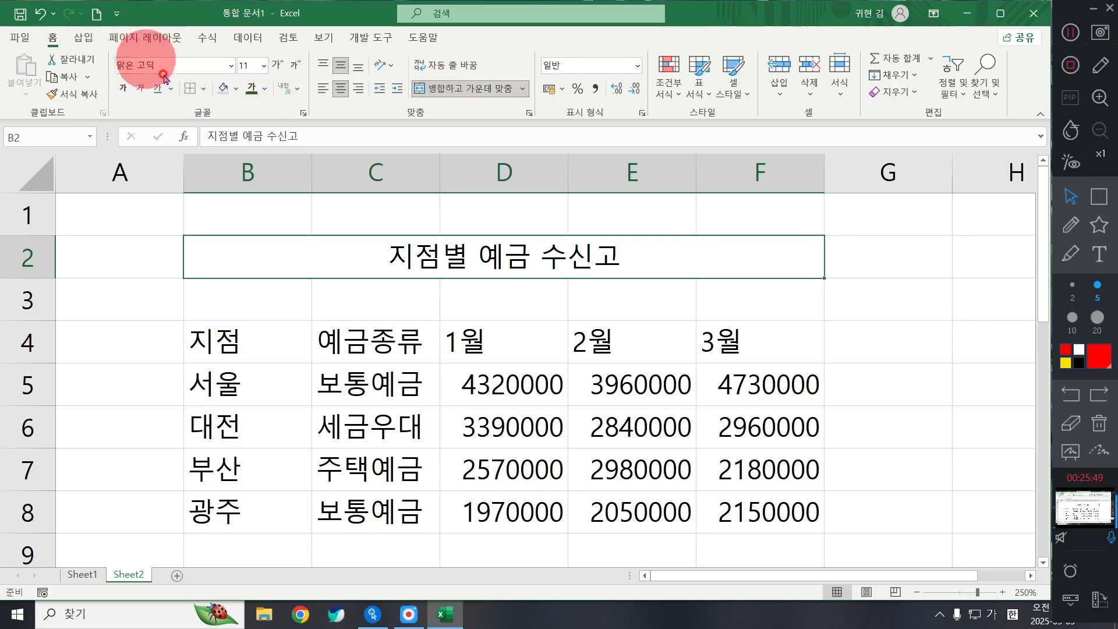
Try the a롱다리 font on the merged title in row 2
{"action": "left_click", "coordinate": [231, 66]}
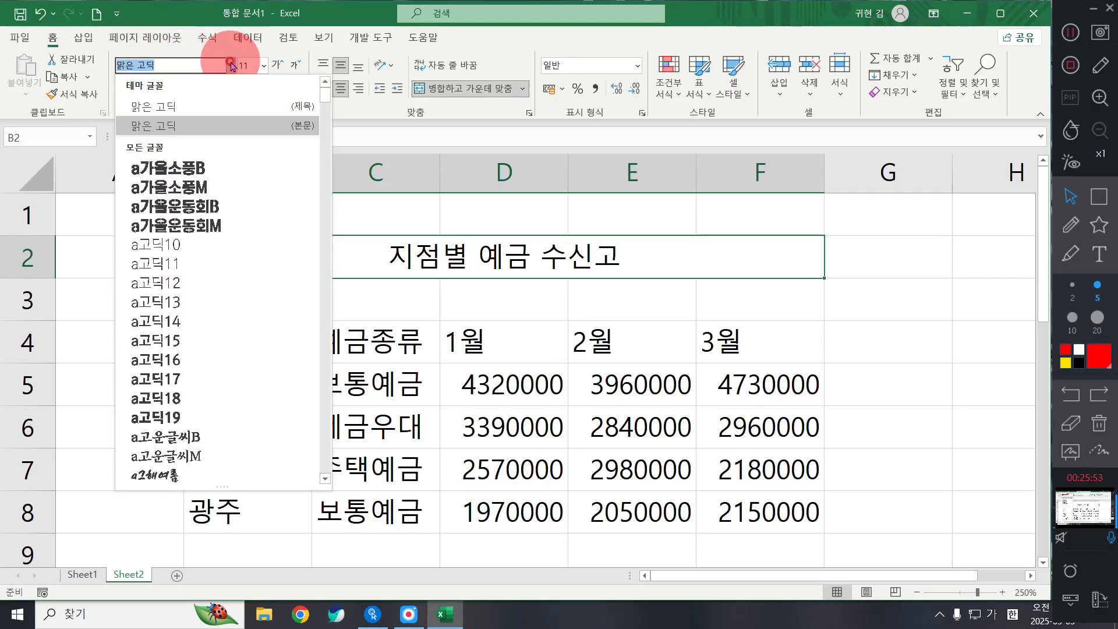
{"action": "scroll", "coordinate": [216, 338], "scroll_direction": "down", "scroll_amount": 12}
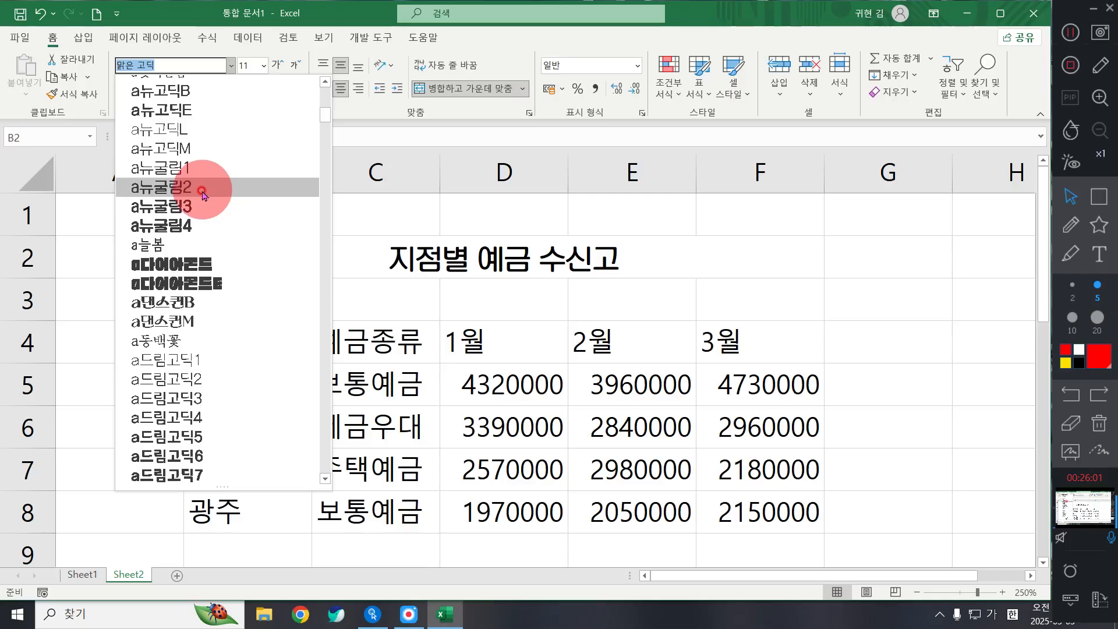
{"action": "scroll", "coordinate": [227, 390], "scroll_direction": "down", "scroll_amount": 3}
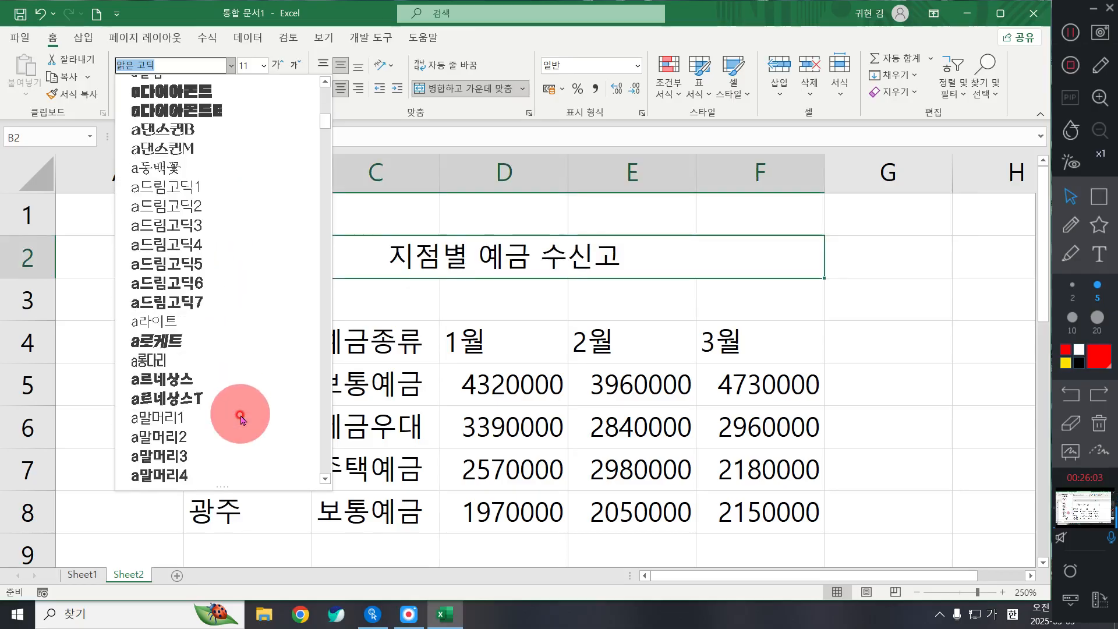
{"action": "left_click", "coordinate": [198, 361]}
Set the title's font to a댄스퀸B and its size to 20
{"action": "left_click", "coordinate": [232, 66]}
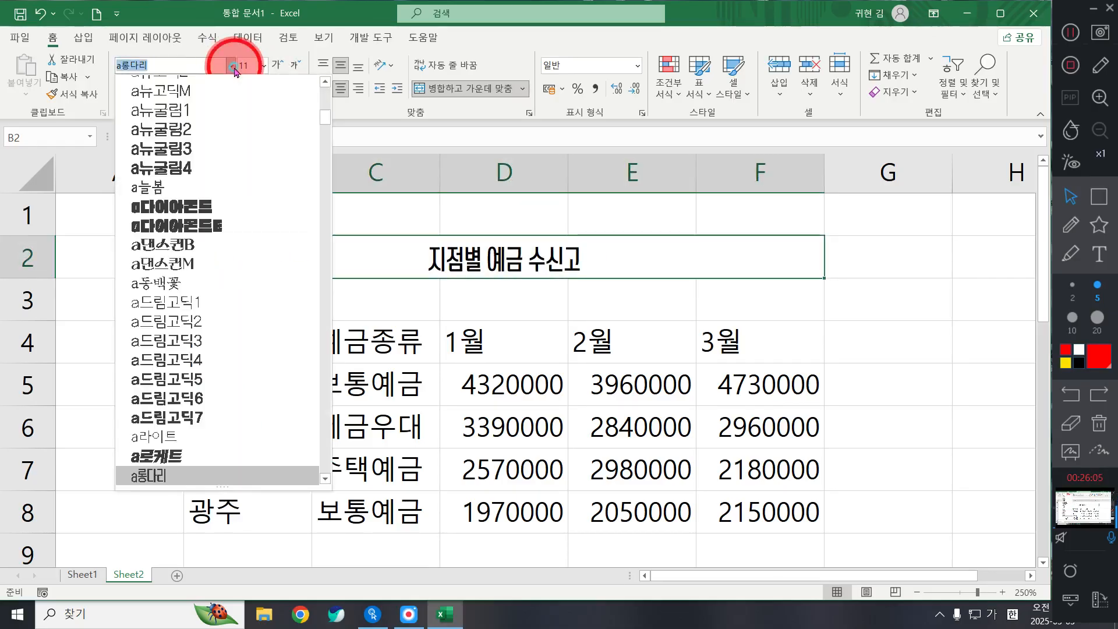
{"action": "left_click", "coordinate": [221, 243]}
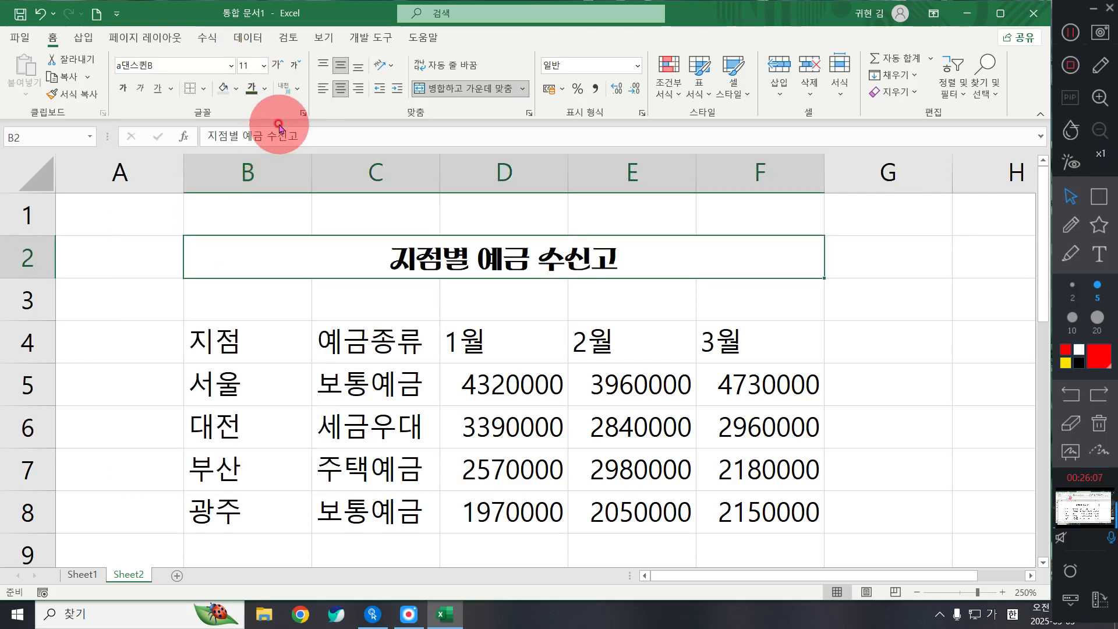
{"action": "left_click", "coordinate": [265, 73]}
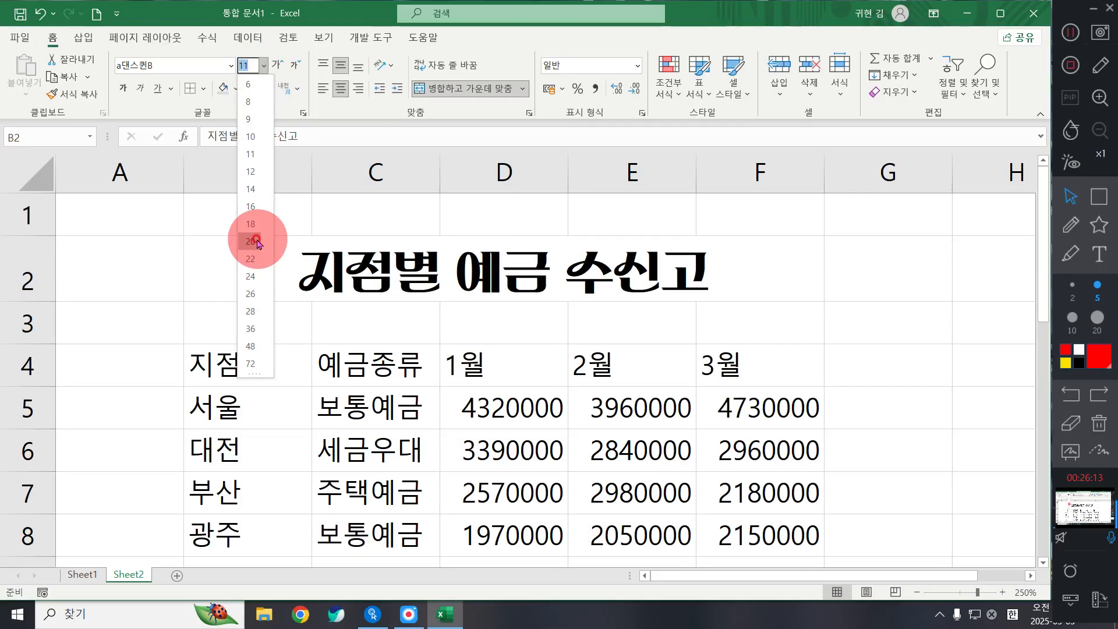
{"action": "left_click", "coordinate": [255, 241]}
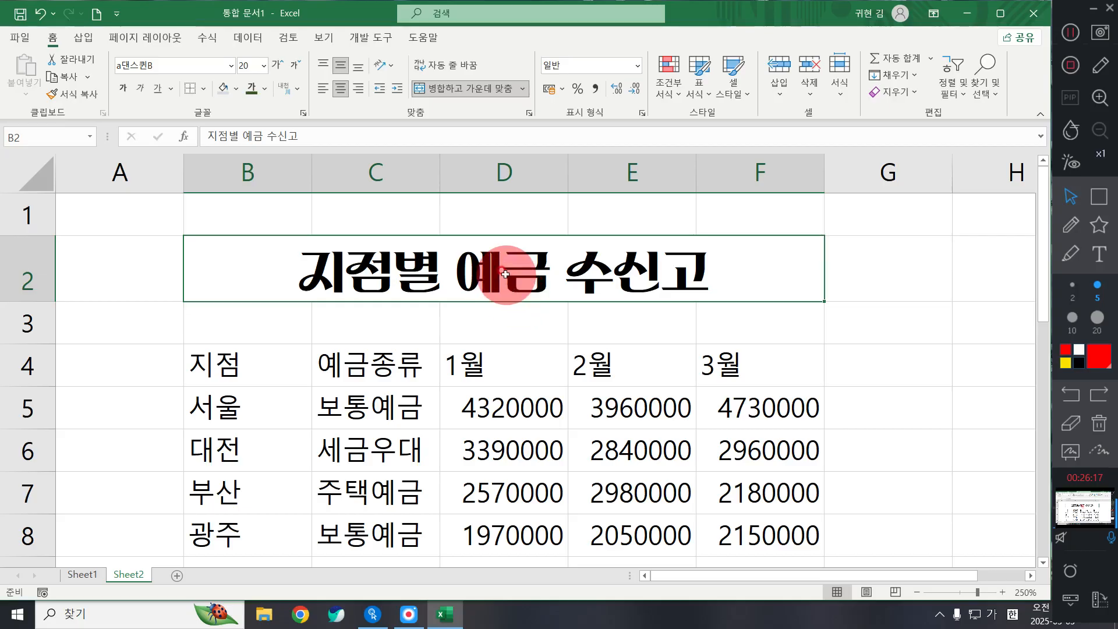
Color the title text with the theme orange and make it italic
{"action": "scroll", "coordinate": [507, 276], "scroll_direction": "down", "scroll_amount": 2, "text": "ctrl"}
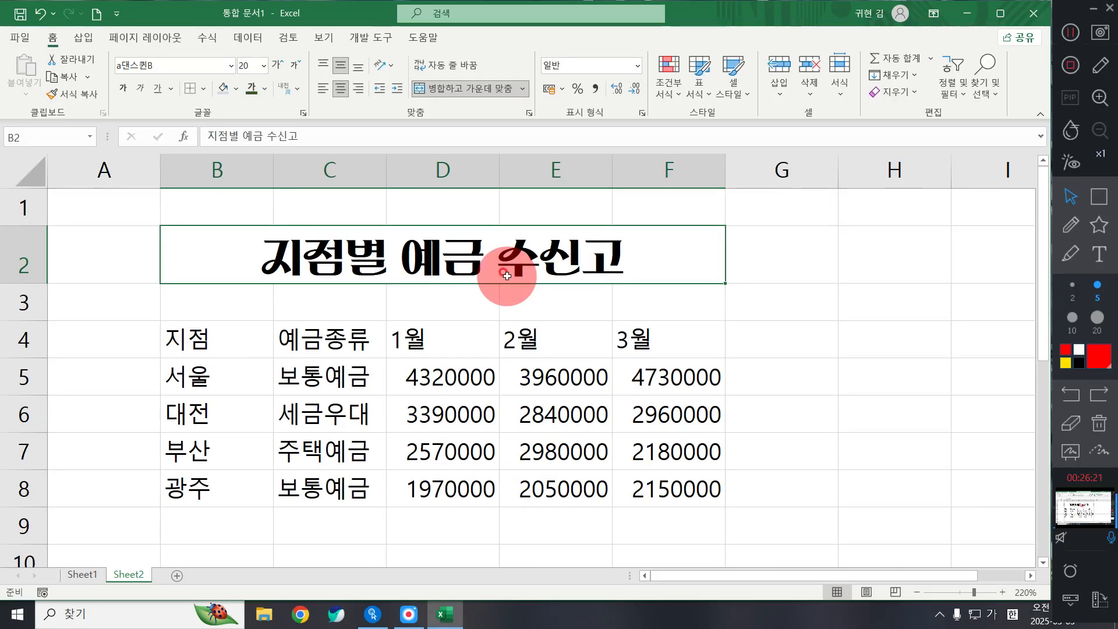
{"action": "left_click", "coordinate": [265, 93]}
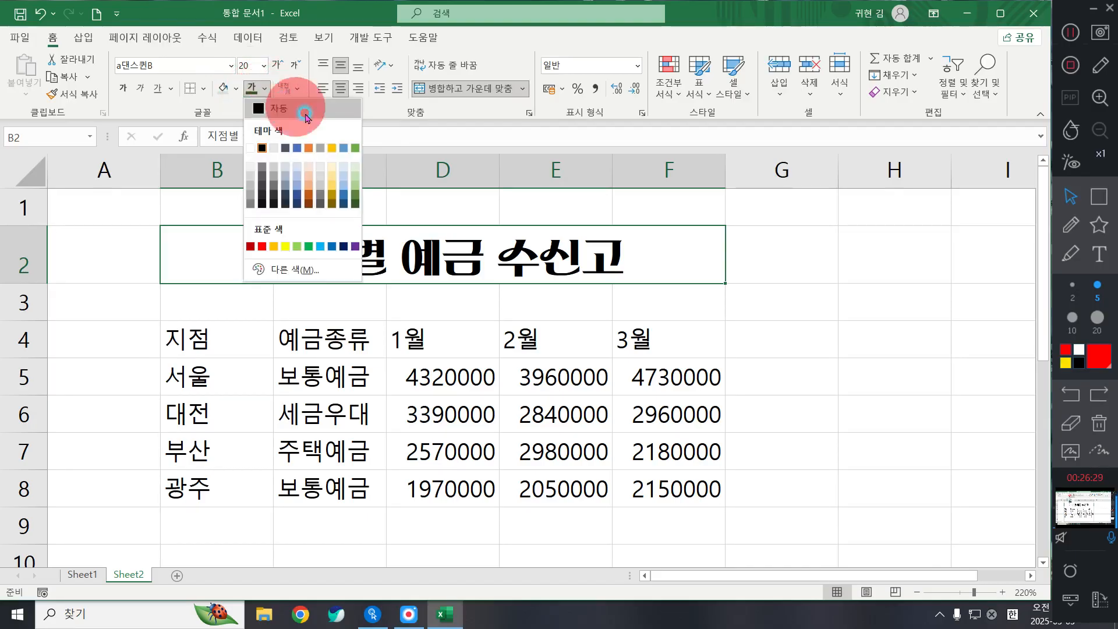
{"action": "left_click", "coordinate": [309, 148]}
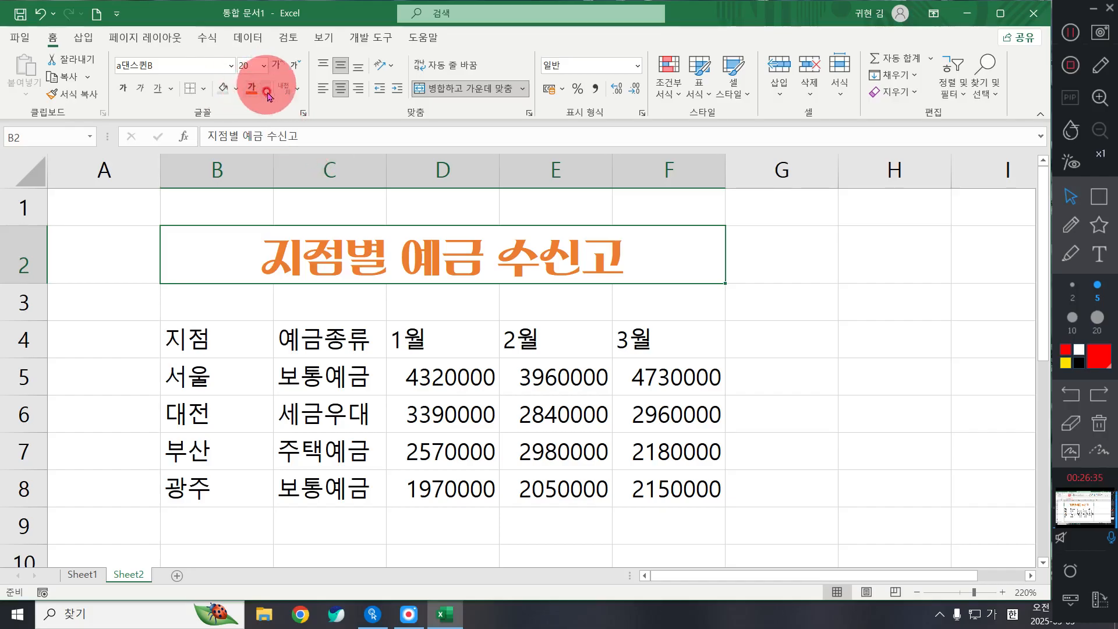
{"action": "left_click", "coordinate": [139, 91]}
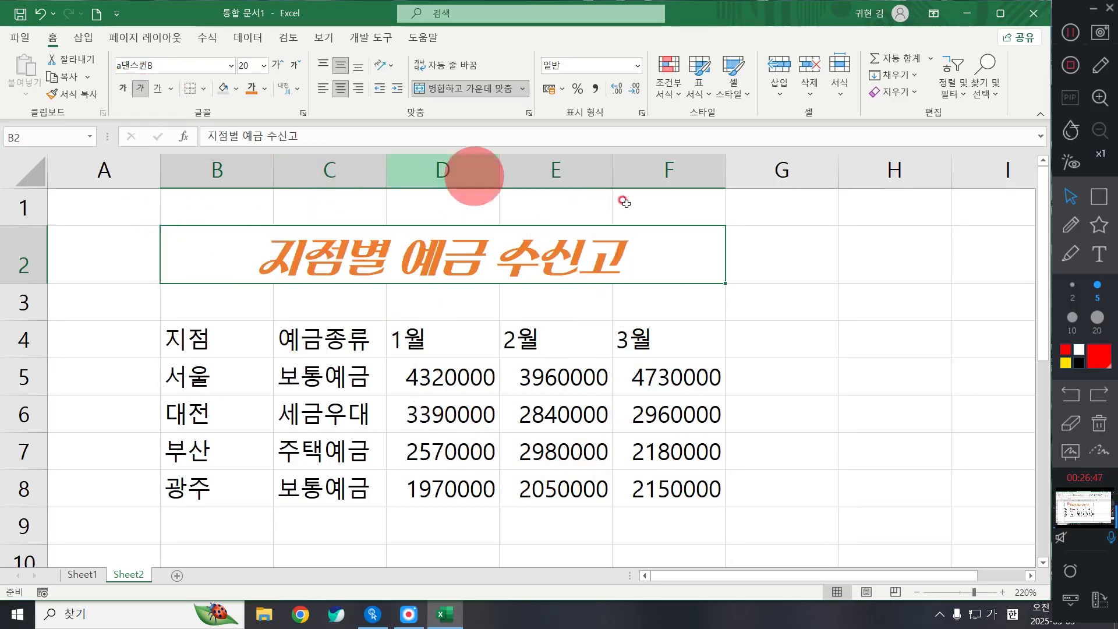
{"action": "left_click", "coordinate": [473, 282]}
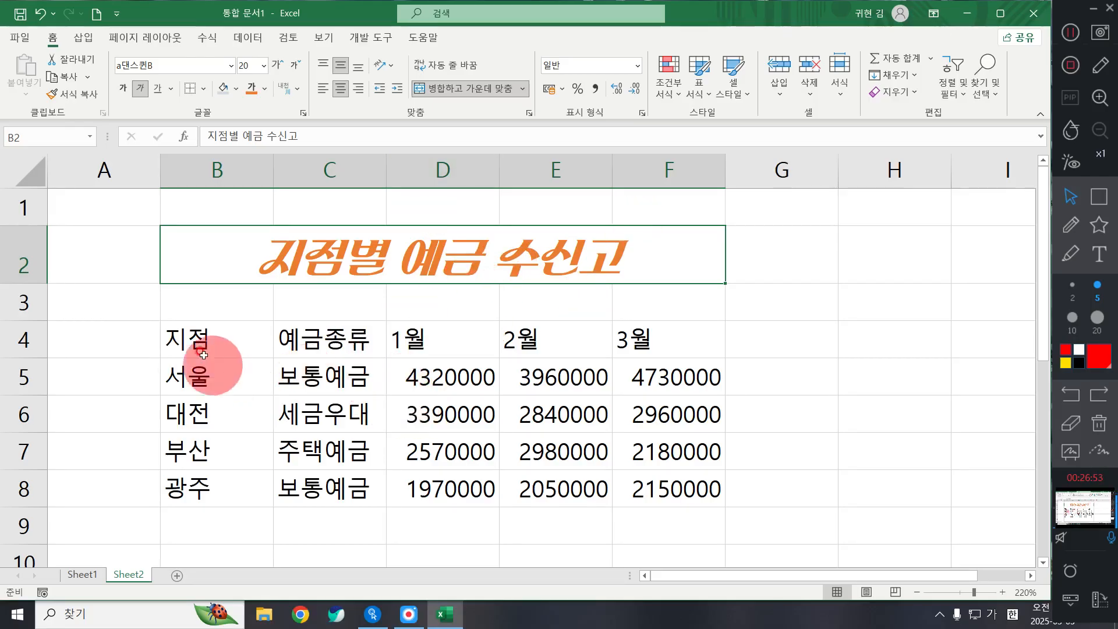
Set the font size of the table range B4:F8 to 13
{"action": "left_click_drag", "start_coordinate": [204, 344], "coordinate": [655, 474]}
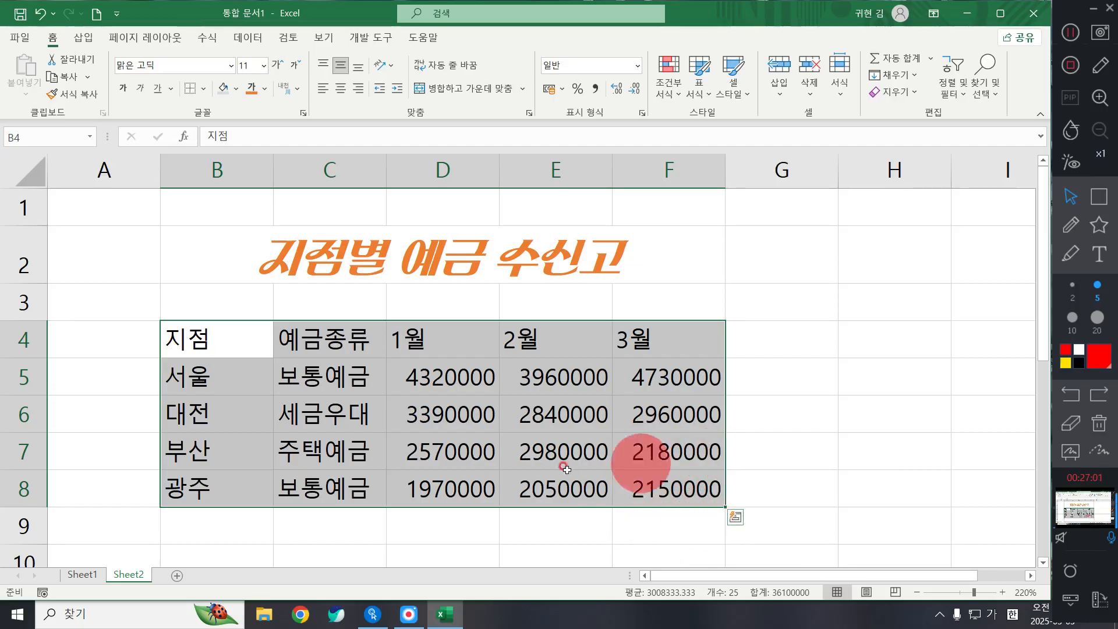
{"action": "left_click_drag", "start_coordinate": [210, 340], "coordinate": [661, 484]}
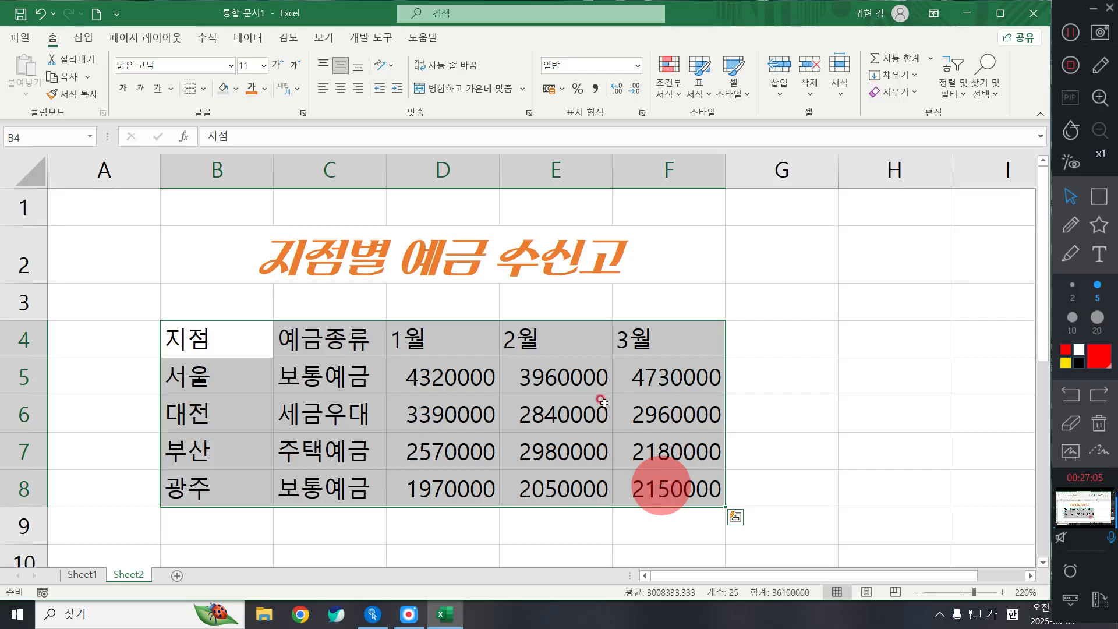
{"action": "left_click", "coordinate": [199, 92]}
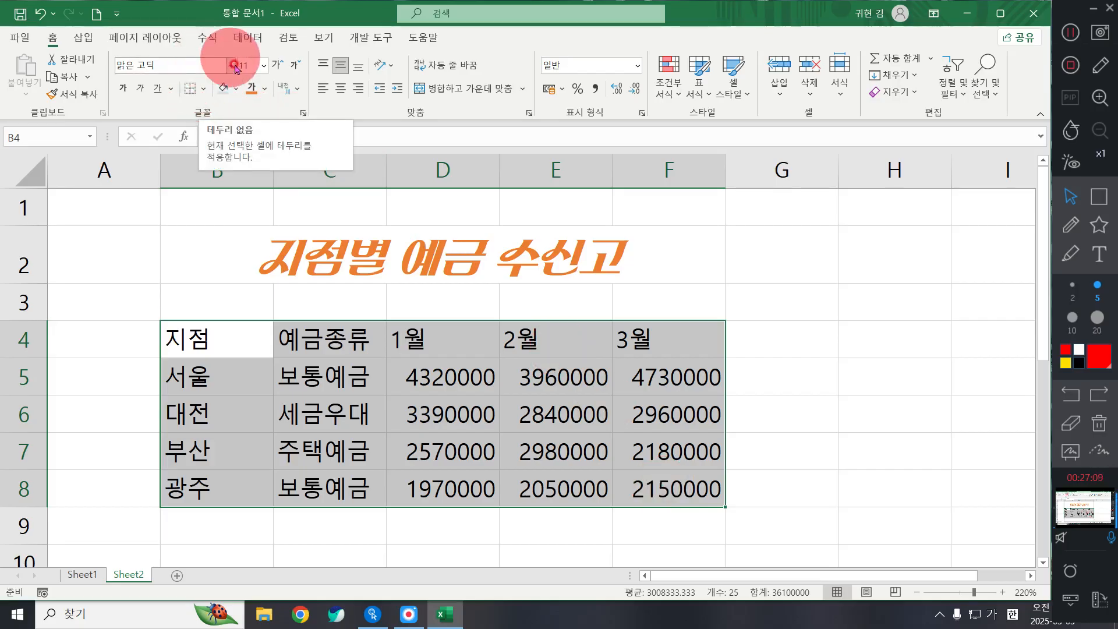
{"action": "left_click", "coordinate": [255, 63]}
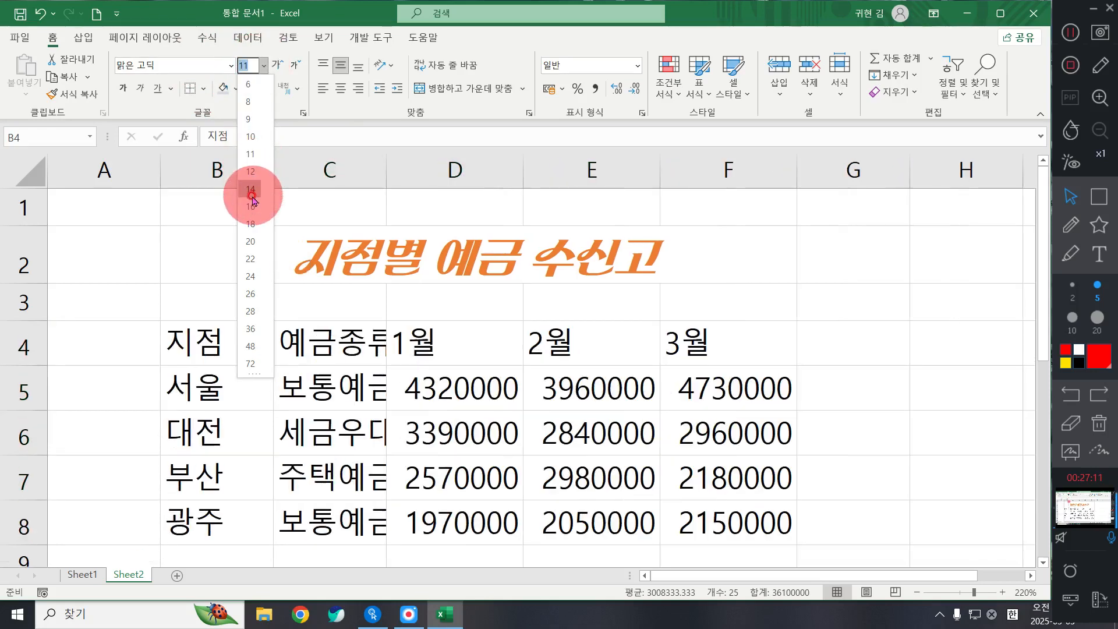
{"action": "left_click", "coordinate": [254, 190]}
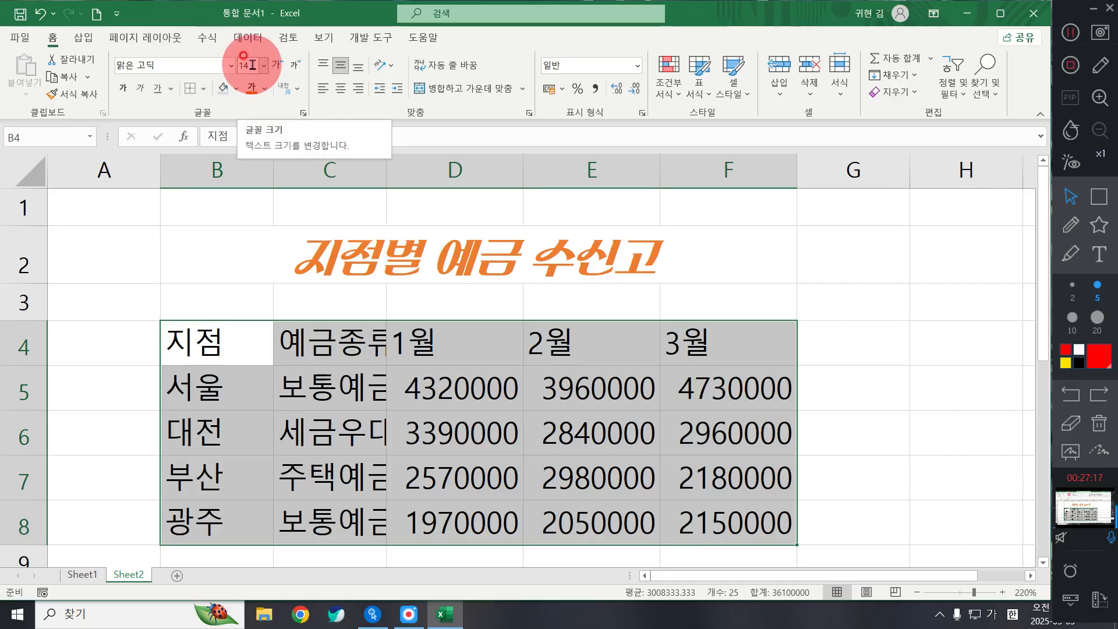
{"action": "left_click", "coordinate": [251, 65]}
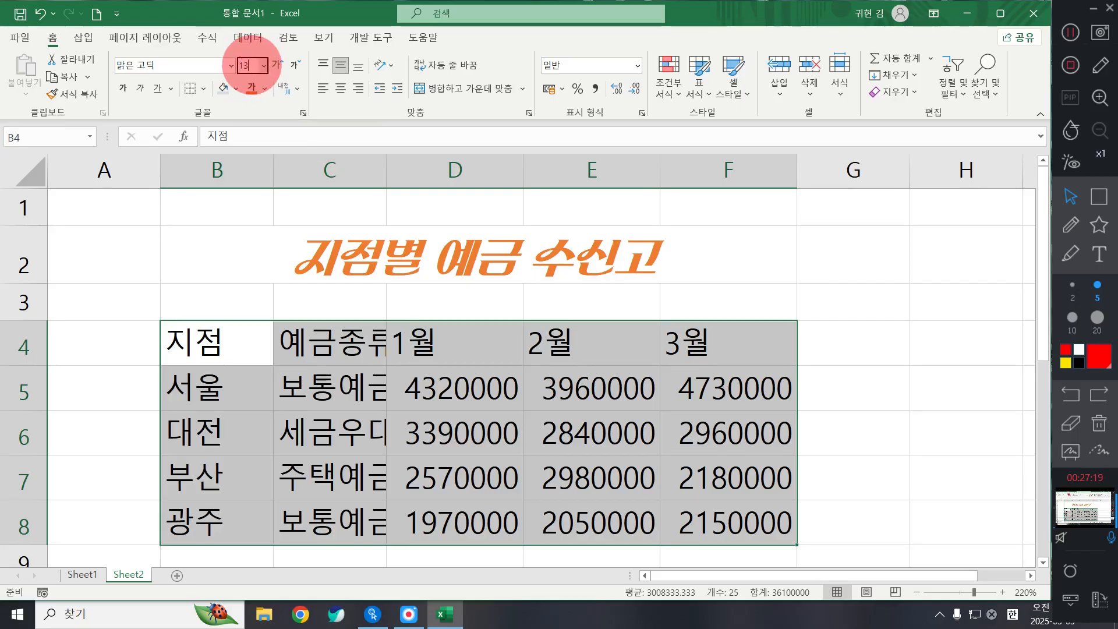
{"action": "key", "text": "Return"}
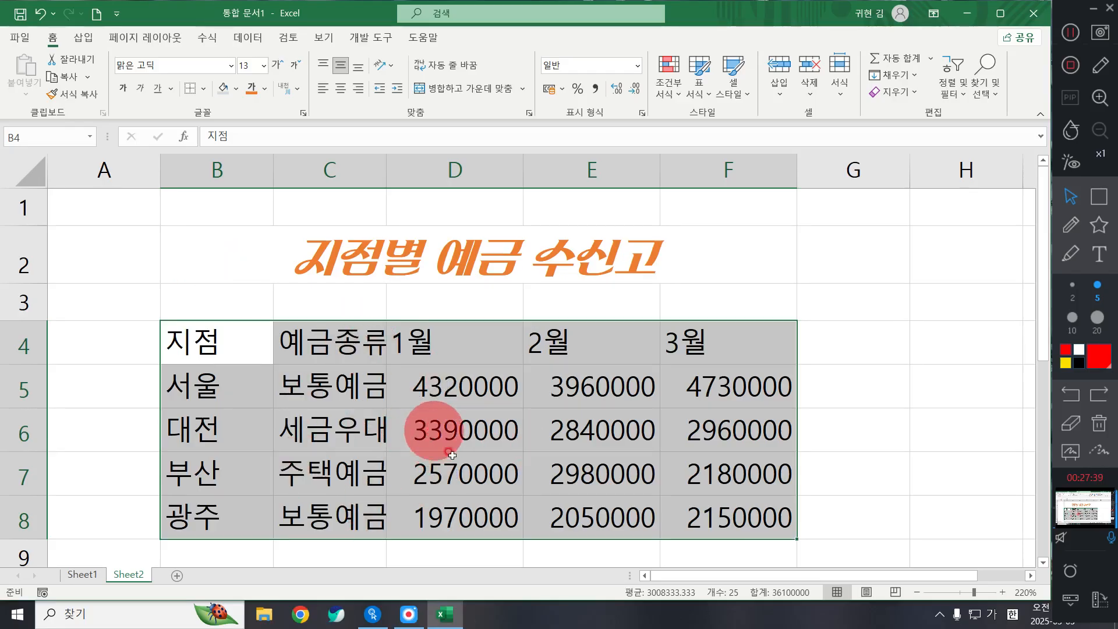
{"action": "left_click", "coordinate": [450, 379]}
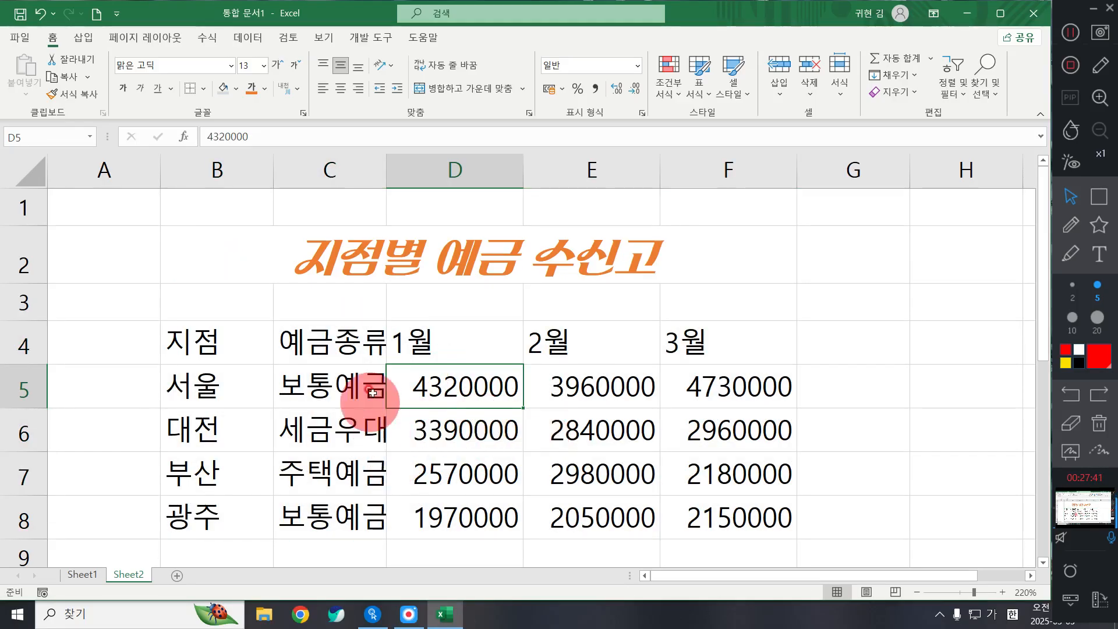
{"action": "left_click", "coordinate": [409, 427]}
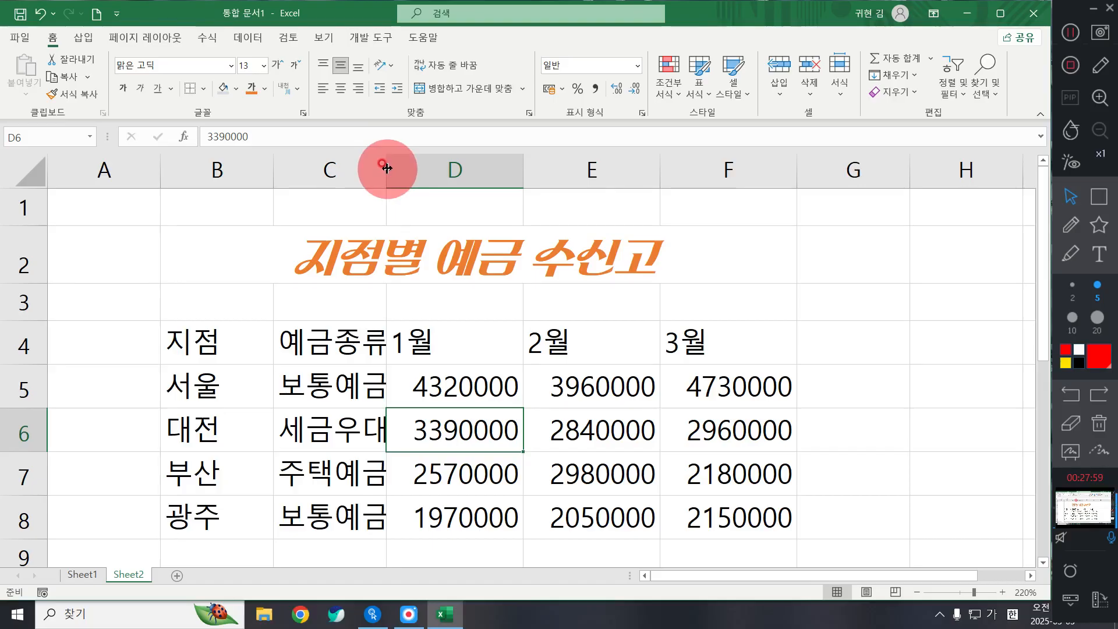
Widen column C so the 예금종류 entries fit fully inside their cells
{"action": "key", "text": "super+plus"}
{"action": "left_click_drag", "start_coordinate": [388, 169], "coordinate": [420, 168]}
{"action": "key", "text": "super+Escape"}
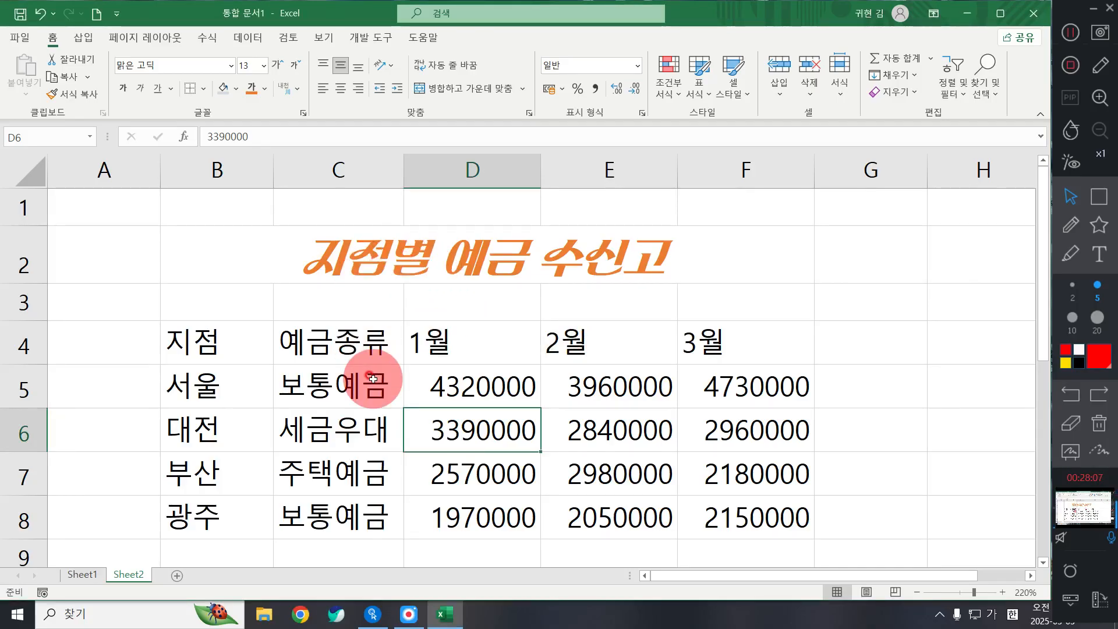
Set the font of the table range B4:F8 to a라이트 and center its contents horizontally
{"action": "left_click_drag", "start_coordinate": [192, 348], "coordinate": [770, 532]}
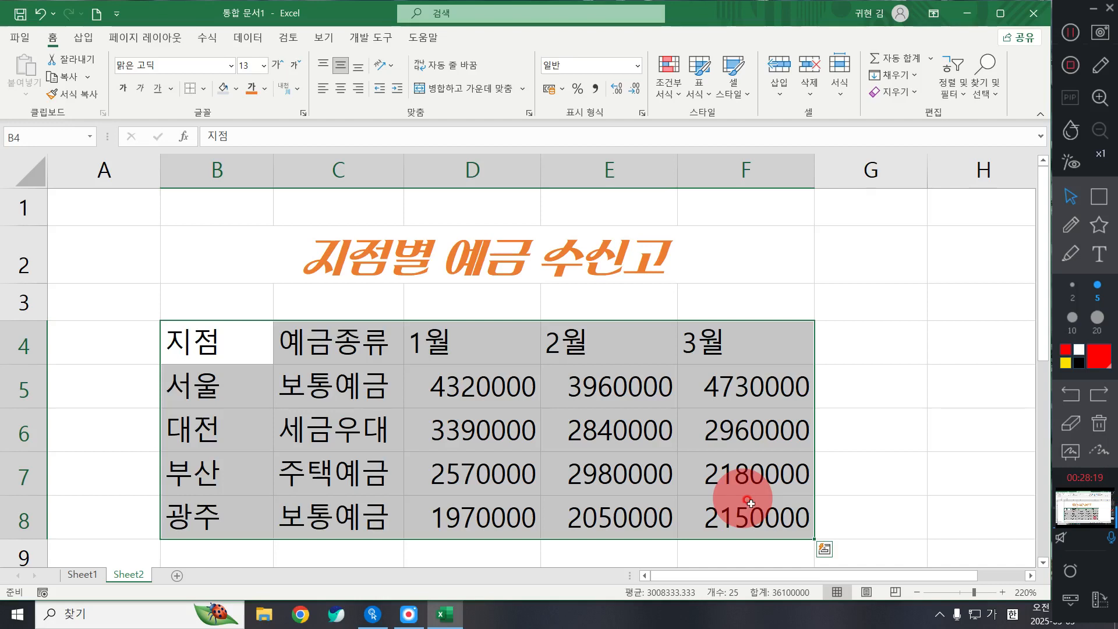
{"action": "left_click", "coordinate": [228, 64]}
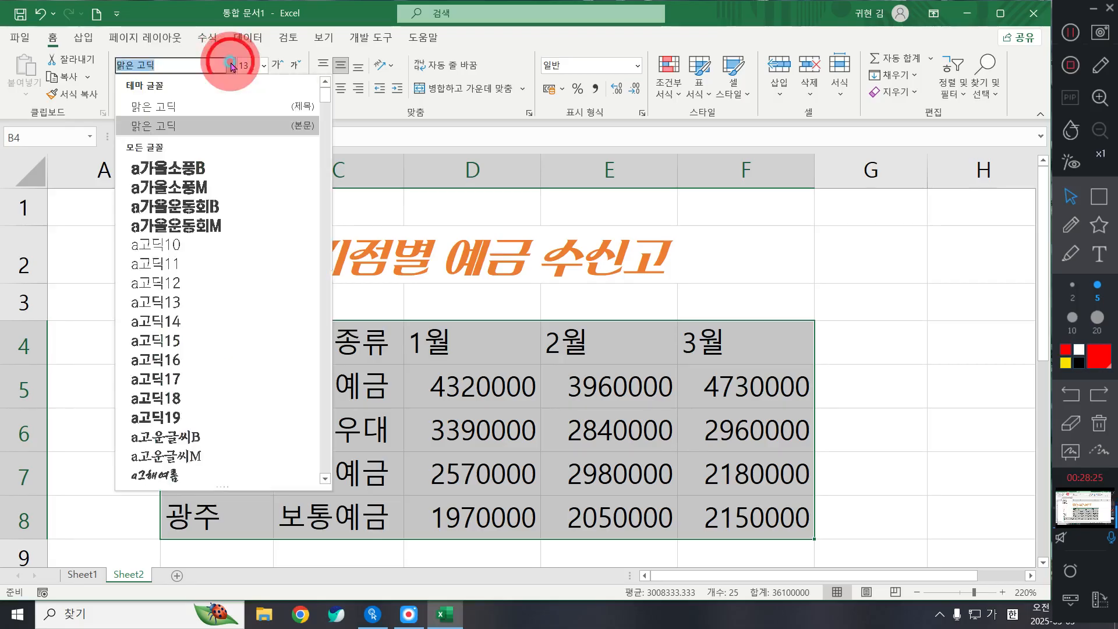
{"action": "scroll", "coordinate": [225, 326], "scroll_direction": "down", "scroll_amount": 8}
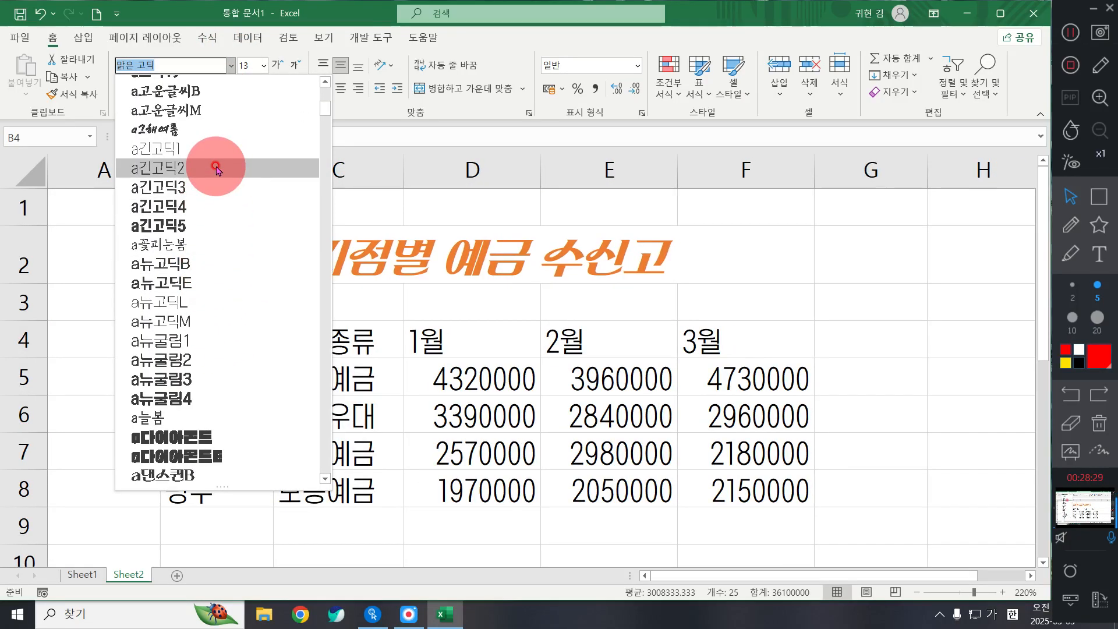
{"action": "scroll", "coordinate": [224, 245], "scroll_direction": "down", "scroll_amount": 4}
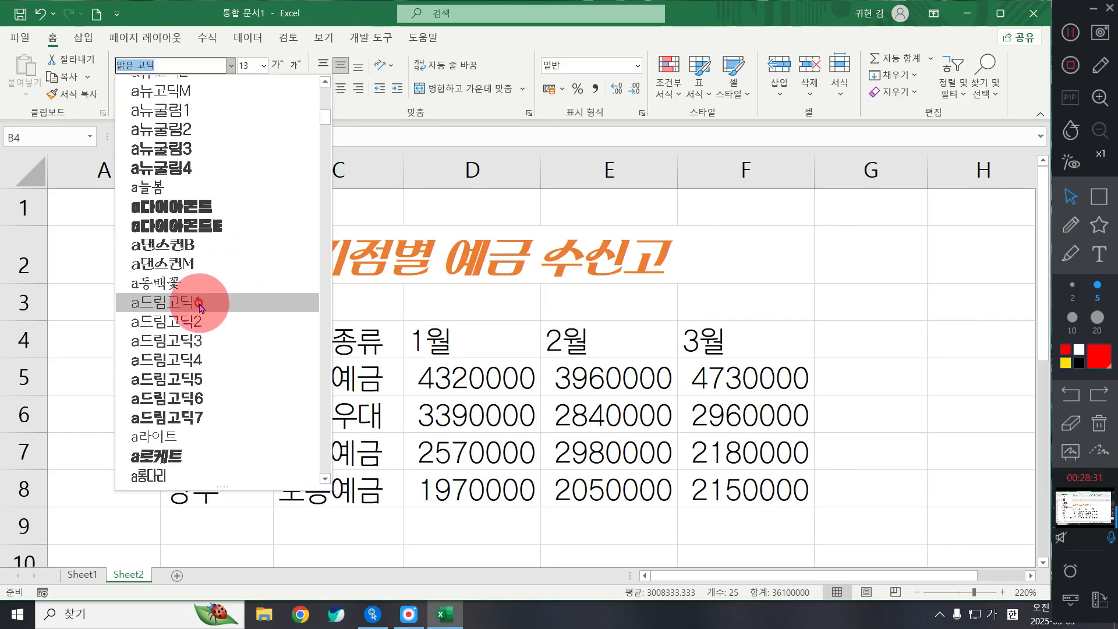
{"action": "scroll", "coordinate": [217, 283], "scroll_direction": "up", "scroll_amount": 6}
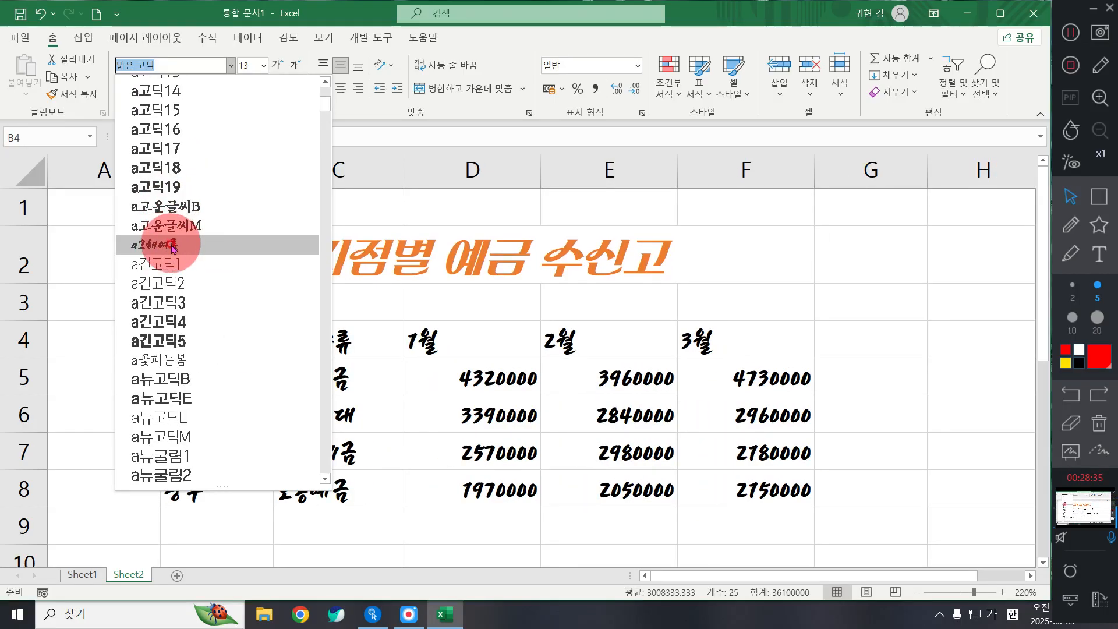
{"action": "scroll", "coordinate": [174, 268], "scroll_direction": "up", "scroll_amount": 3}
{"action": "scroll", "coordinate": [199, 192], "scroll_direction": "down", "scroll_amount": 11}
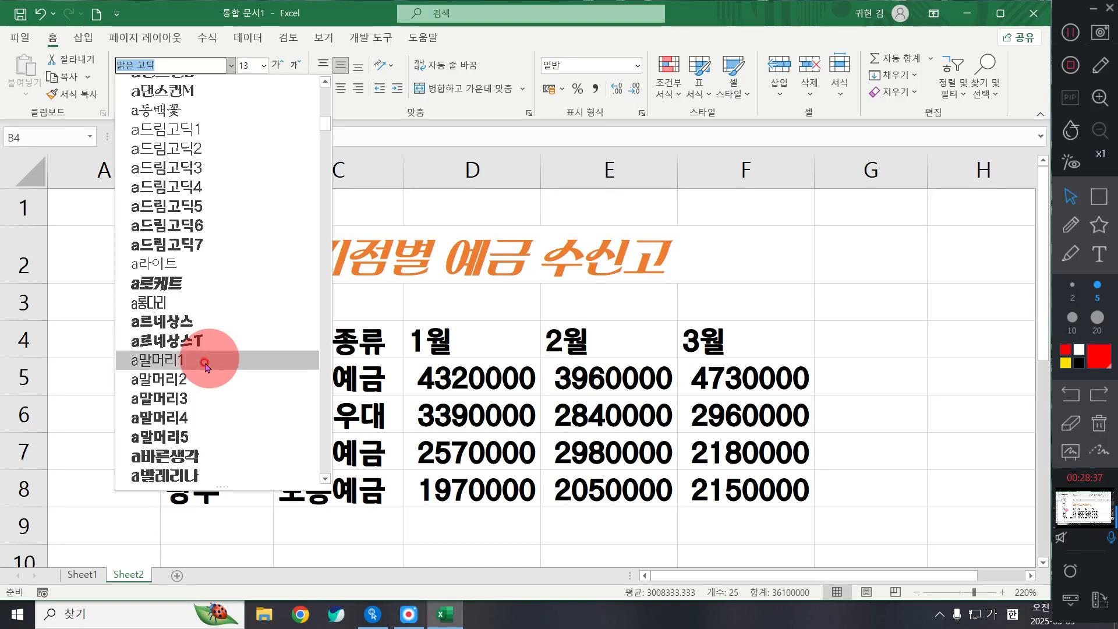
{"action": "left_click", "coordinate": [164, 274]}
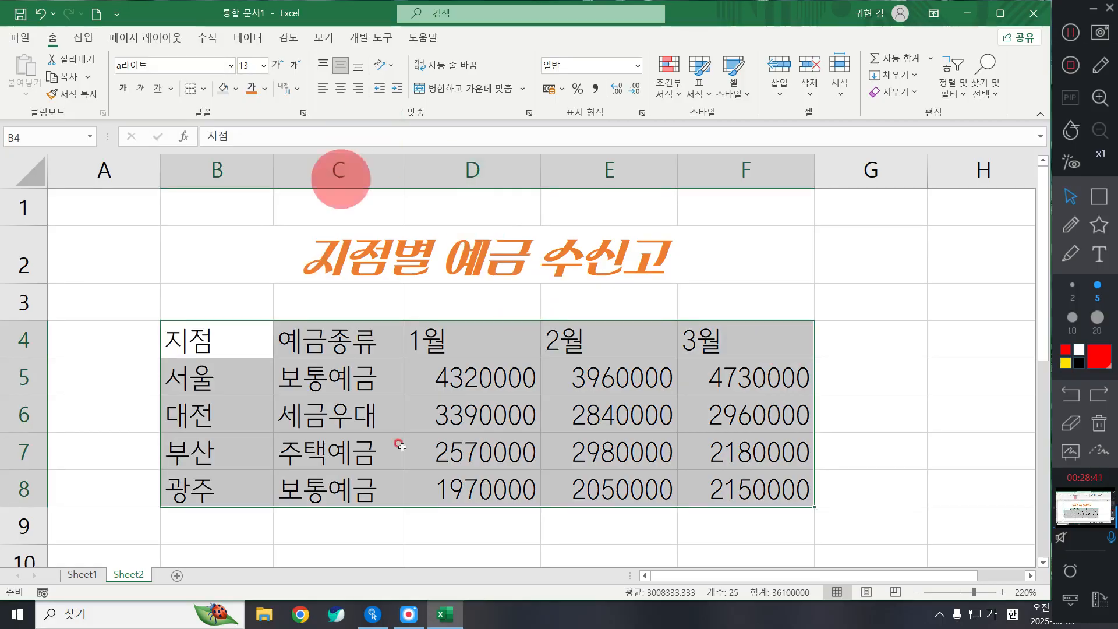
{"action": "left_click", "coordinate": [343, 89]}
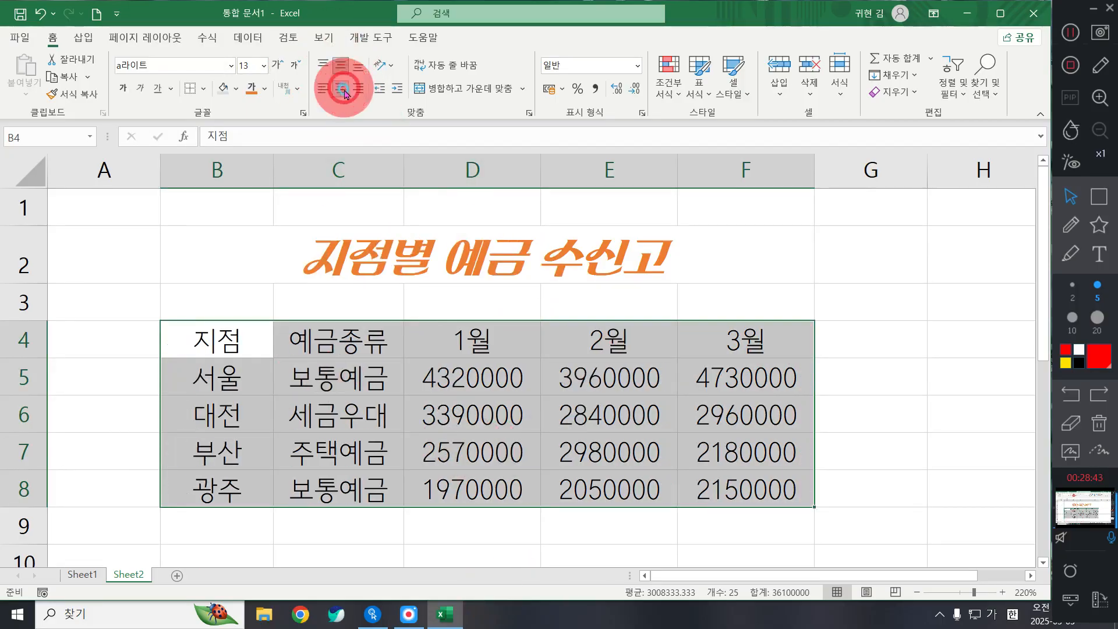
{"action": "left_click", "coordinate": [322, 94]}
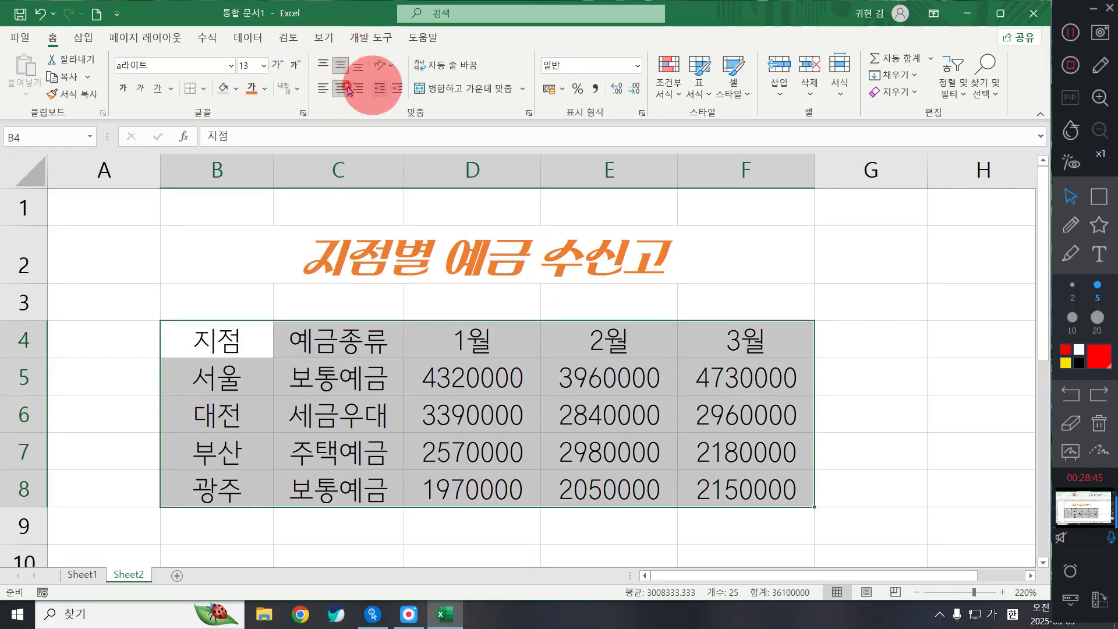
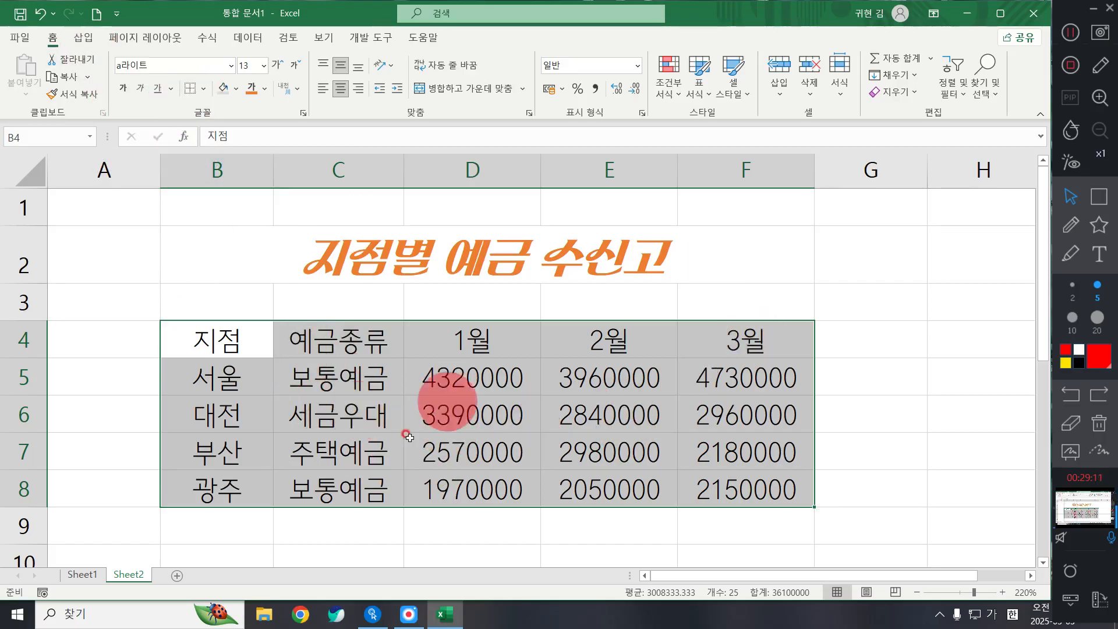
Add thick solid borders along the top and bottom edges of the table range B4:F8
{"action": "right_click", "coordinate": [389, 406]}
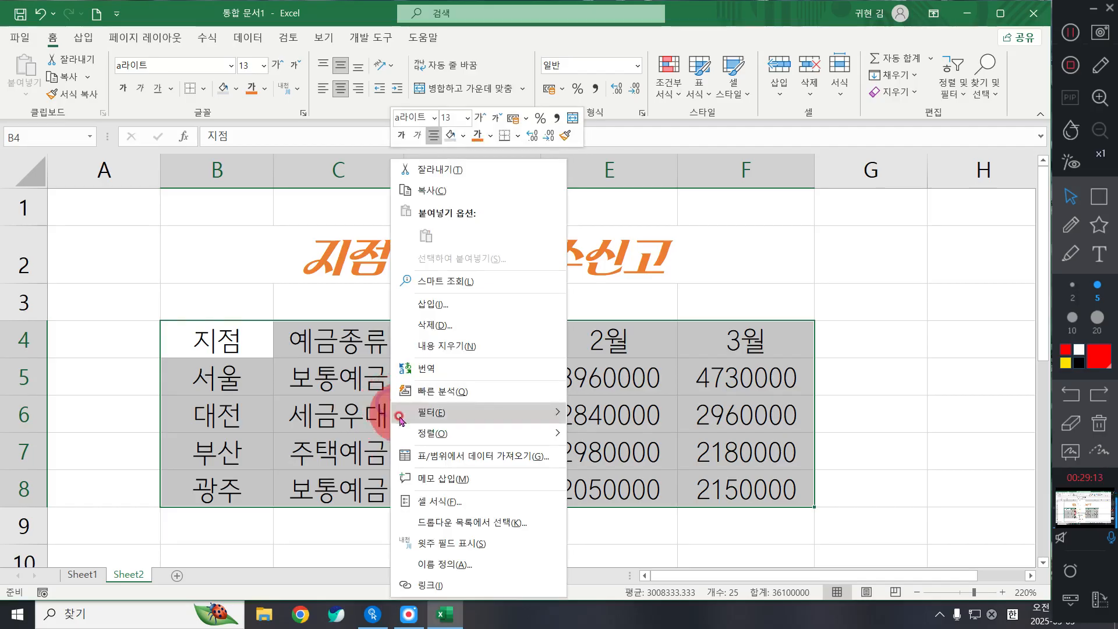
{"action": "left_click", "coordinate": [431, 502]}
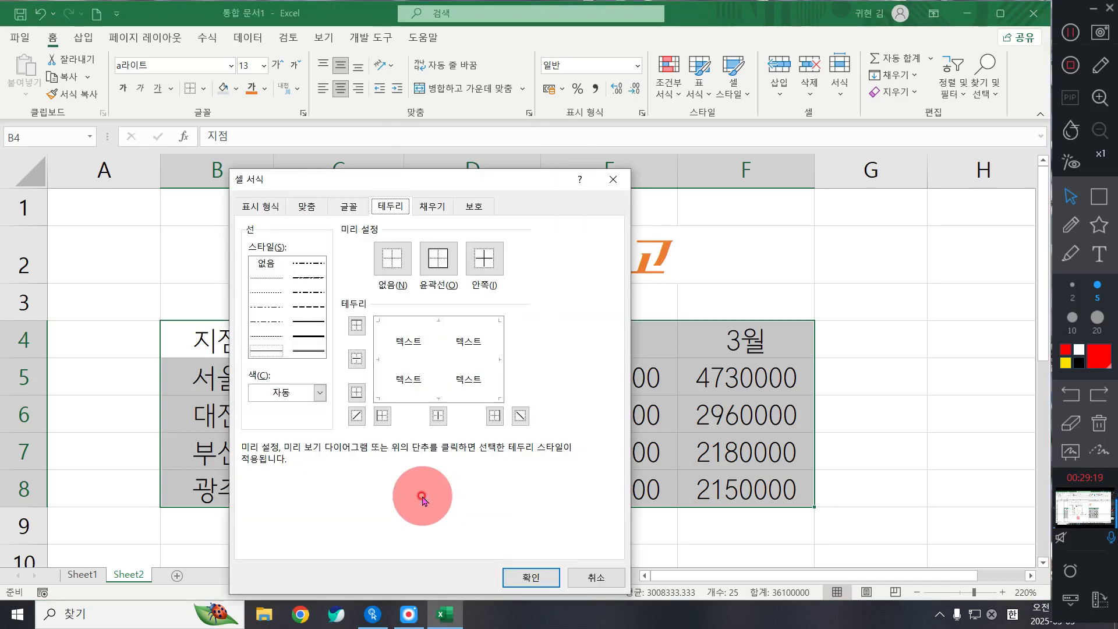
{"action": "left_click", "coordinate": [348, 183]}
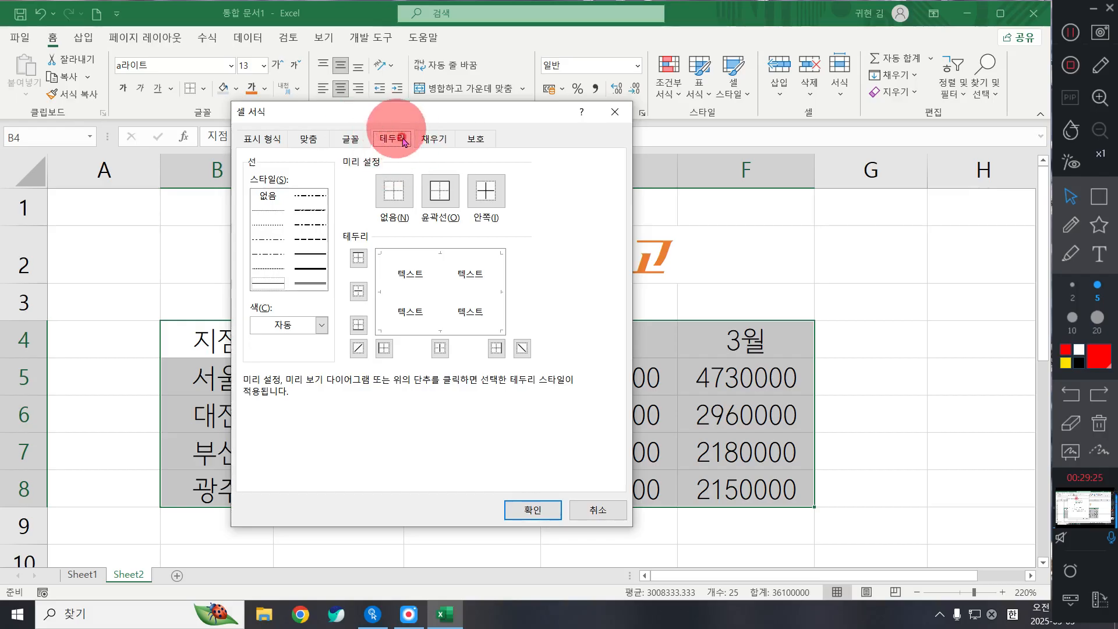
{"action": "left_click", "coordinate": [307, 271]}
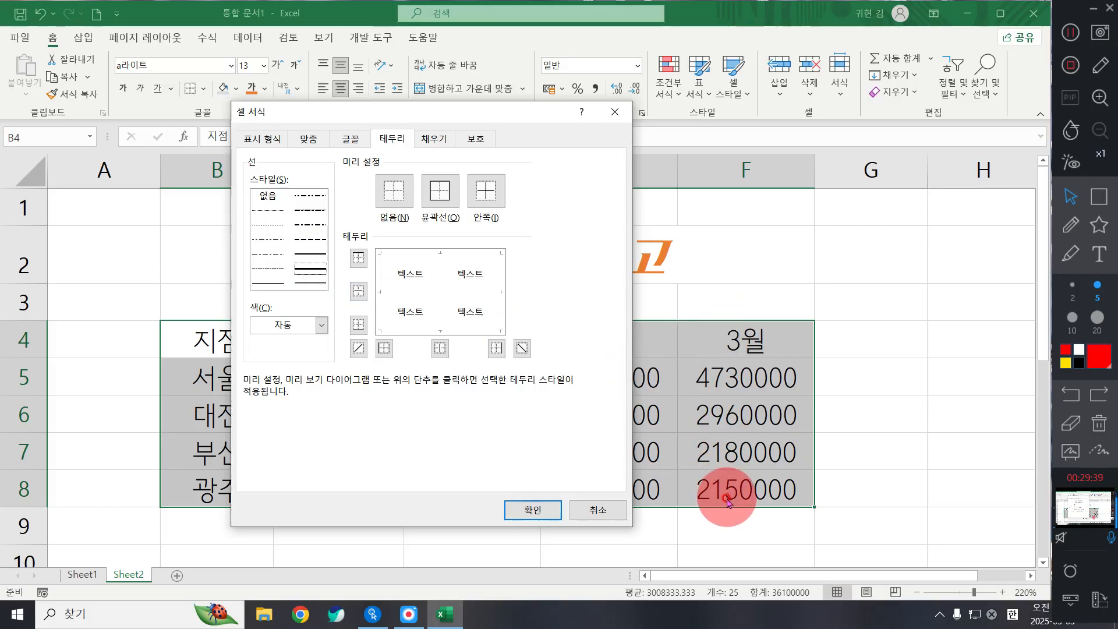
{"action": "left_click", "coordinate": [358, 259]}
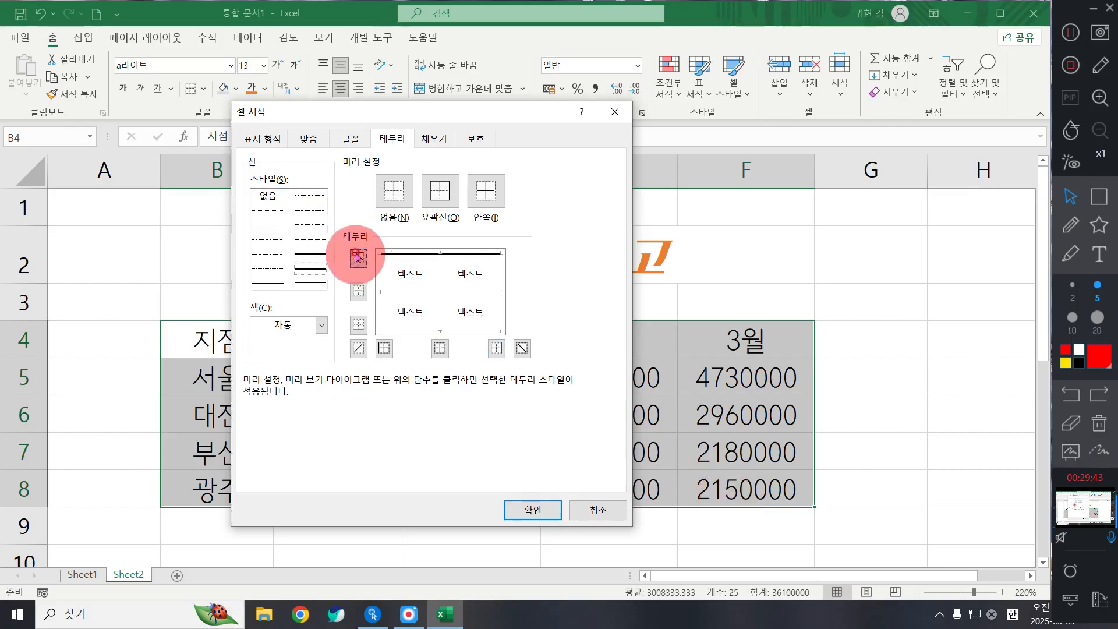
{"action": "left_click", "coordinate": [359, 325]}
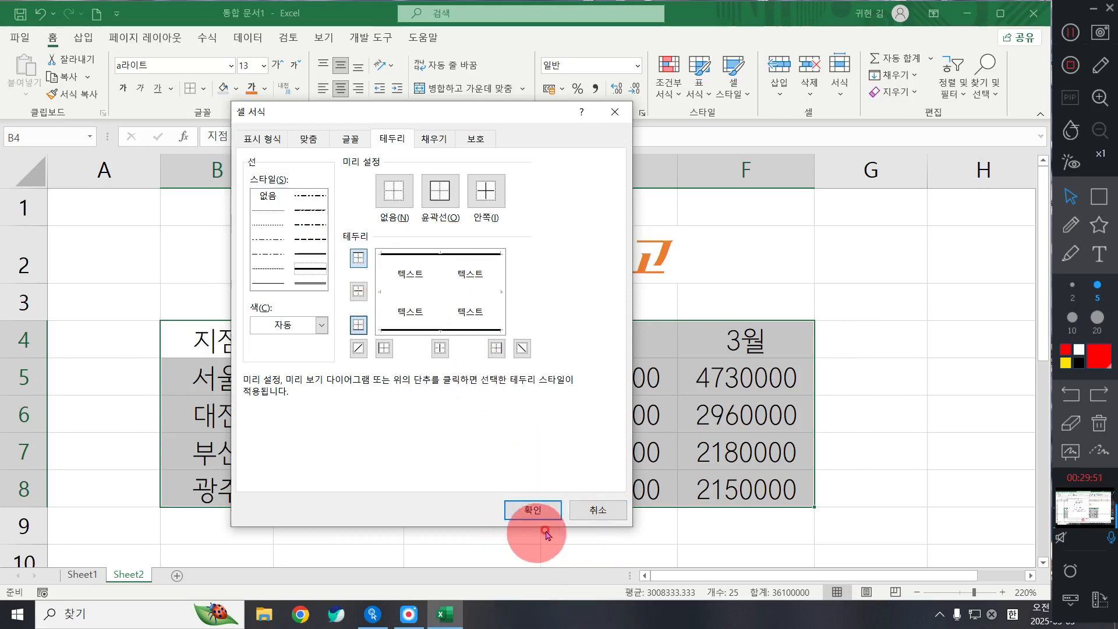
{"action": "left_click", "coordinate": [541, 510]}
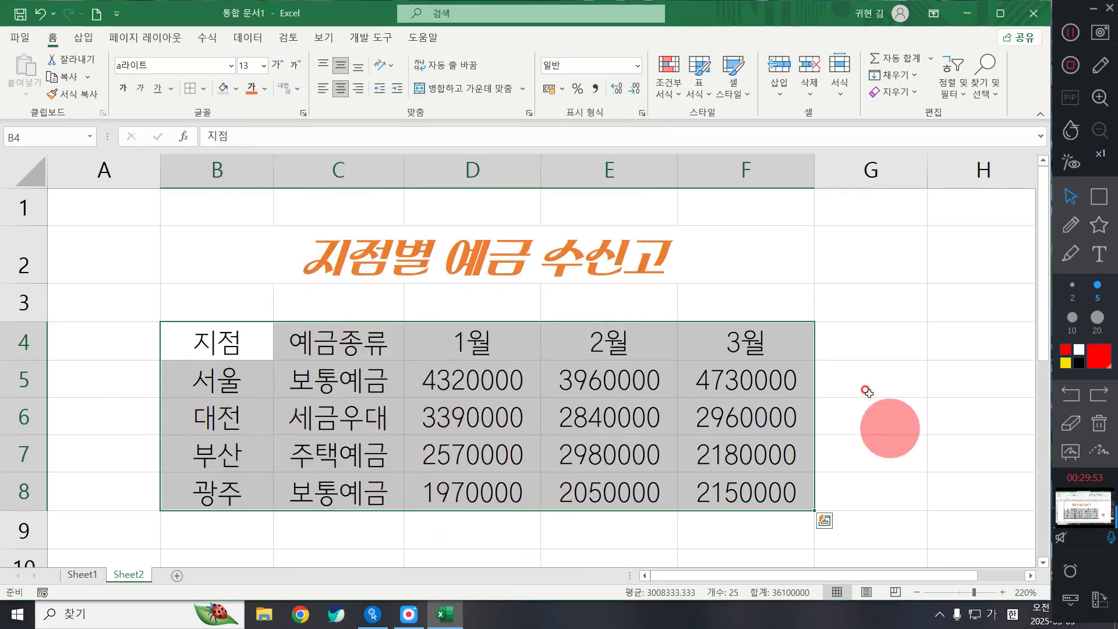
{"action": "left_click", "coordinate": [914, 374]}
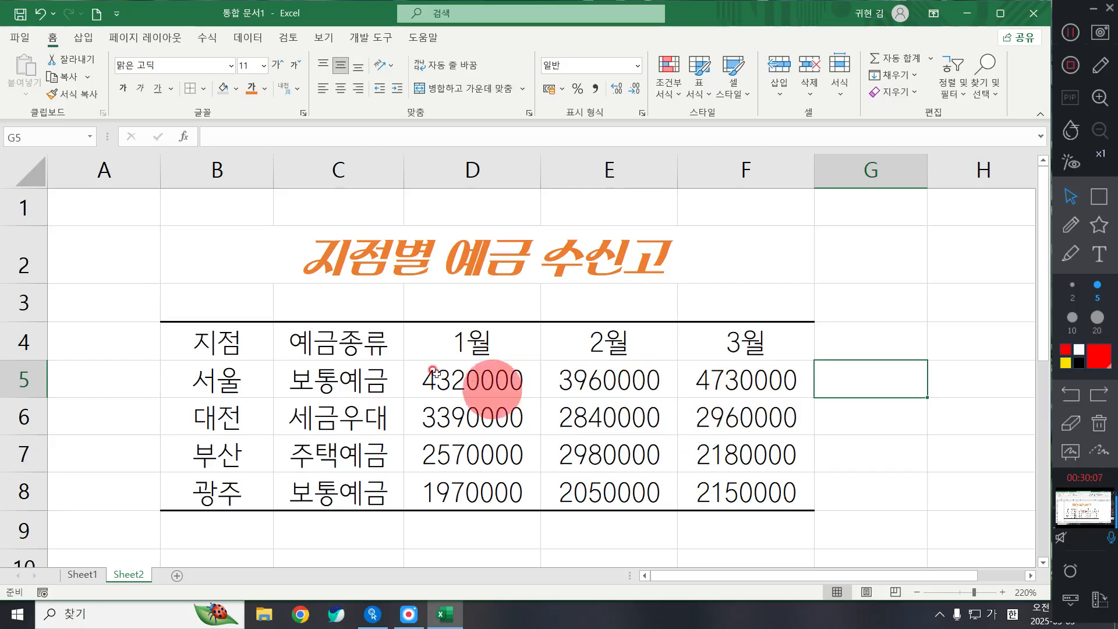
Add a thin bottom border under the header row B4:F4
{"action": "left_click_drag", "start_coordinate": [218, 341], "coordinate": [725, 324]}
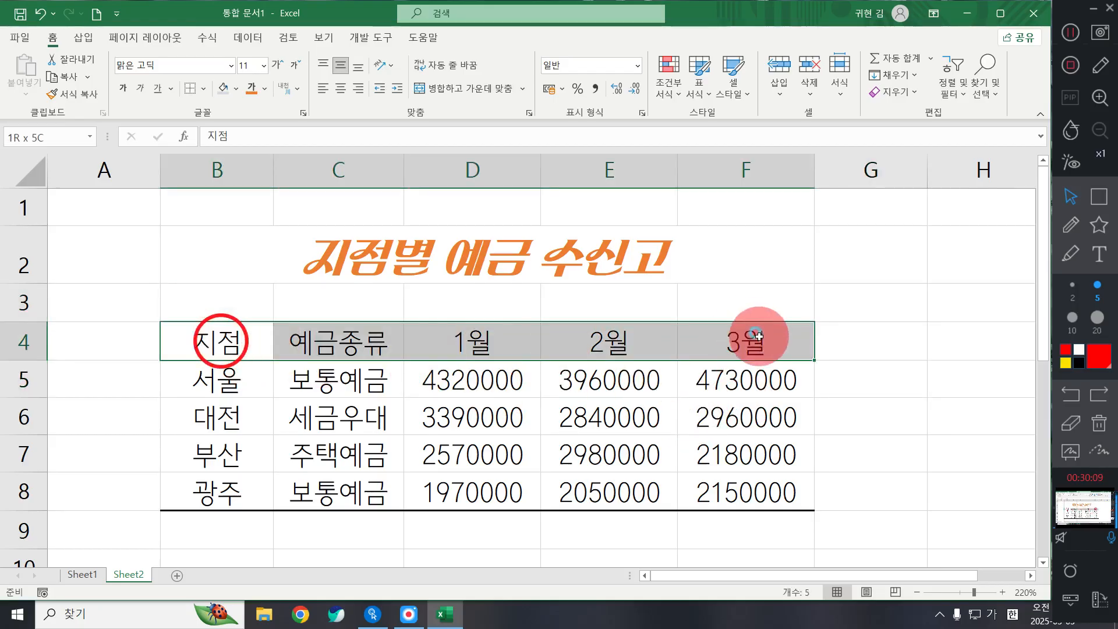
{"action": "left_click_drag", "start_coordinate": [758, 337], "coordinate": [759, 338]}
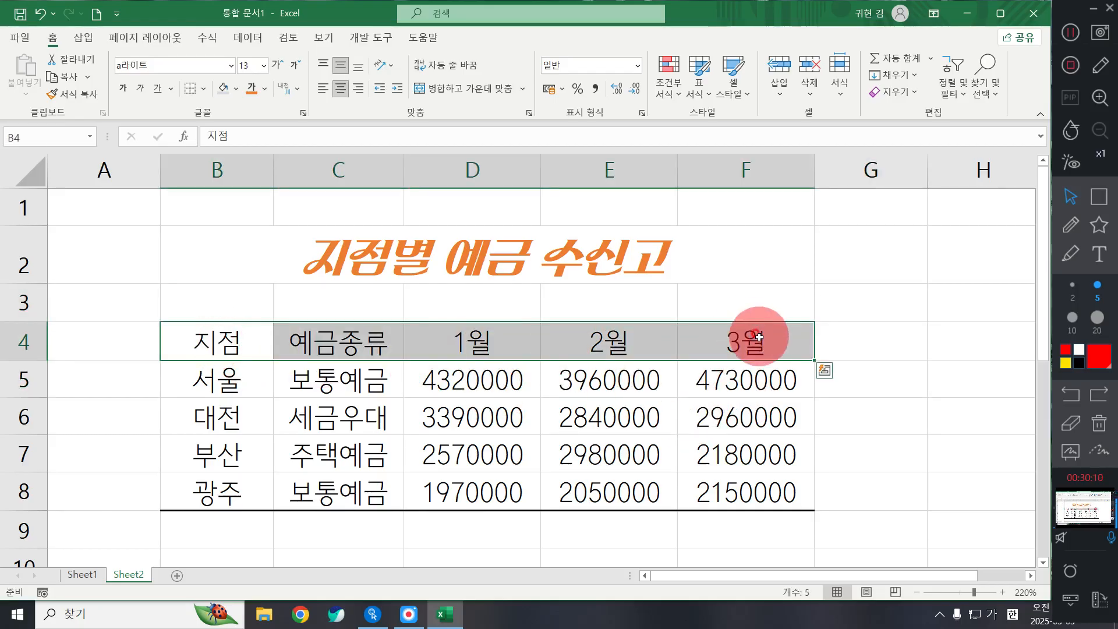
{"action": "left_click", "coordinate": [1071, 33]}
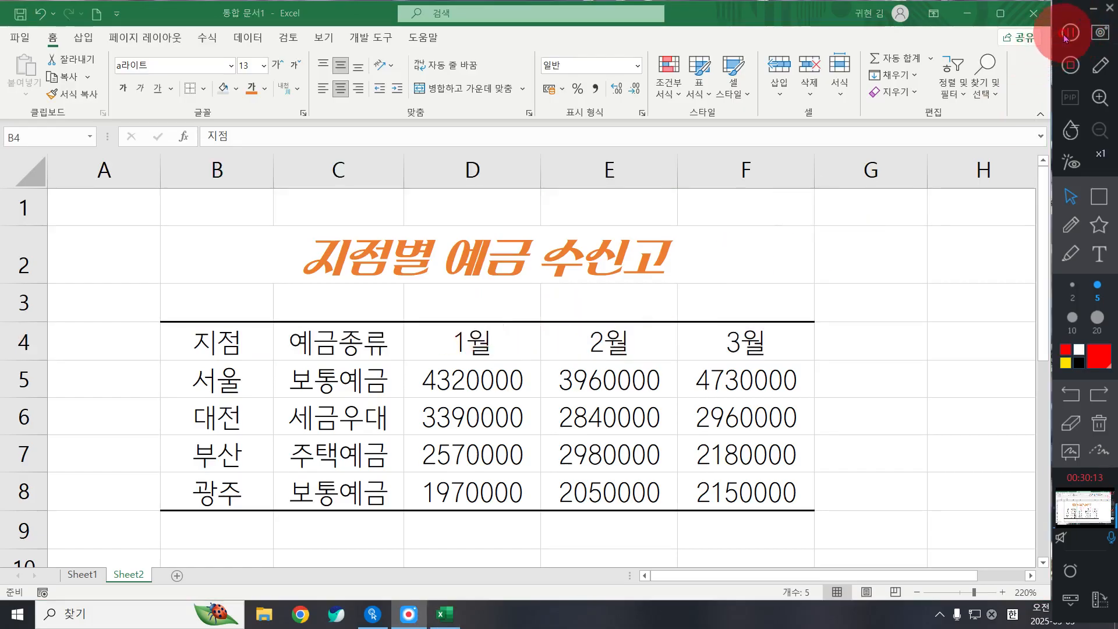
{"action": "left_click", "coordinate": [269, 339]}
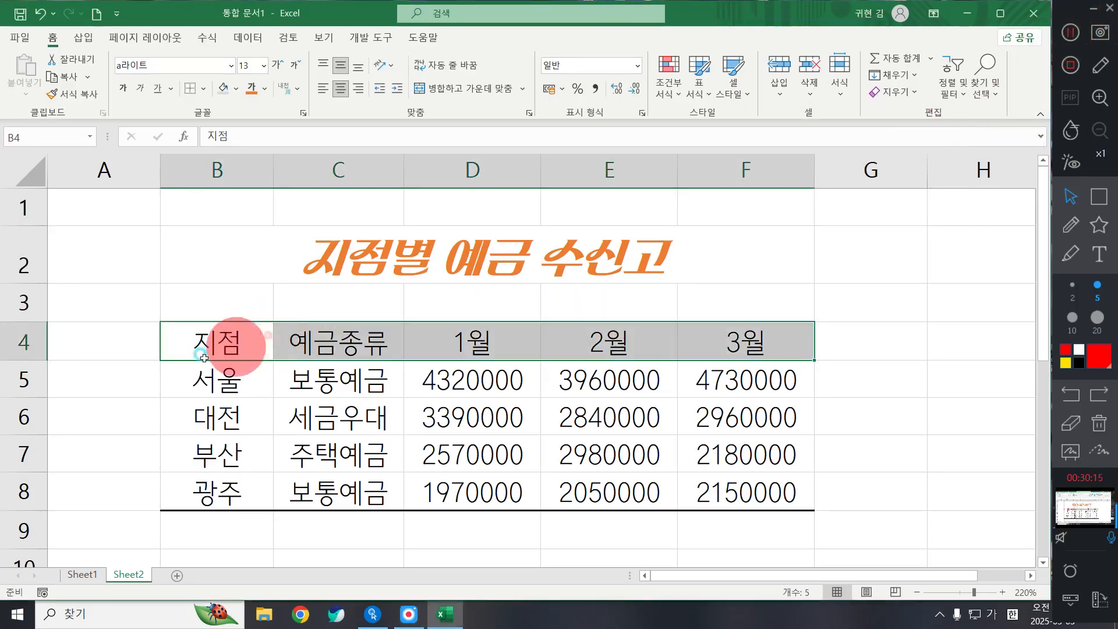
{"action": "left_click_drag", "start_coordinate": [204, 357], "coordinate": [796, 360]}
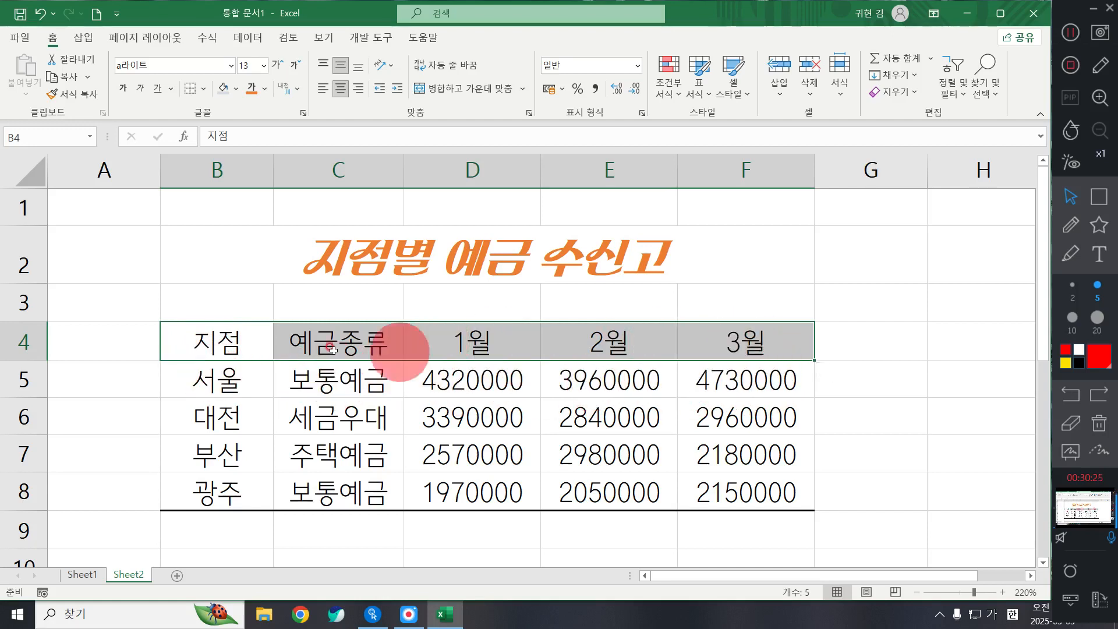
{"action": "left_click", "coordinate": [207, 92]}
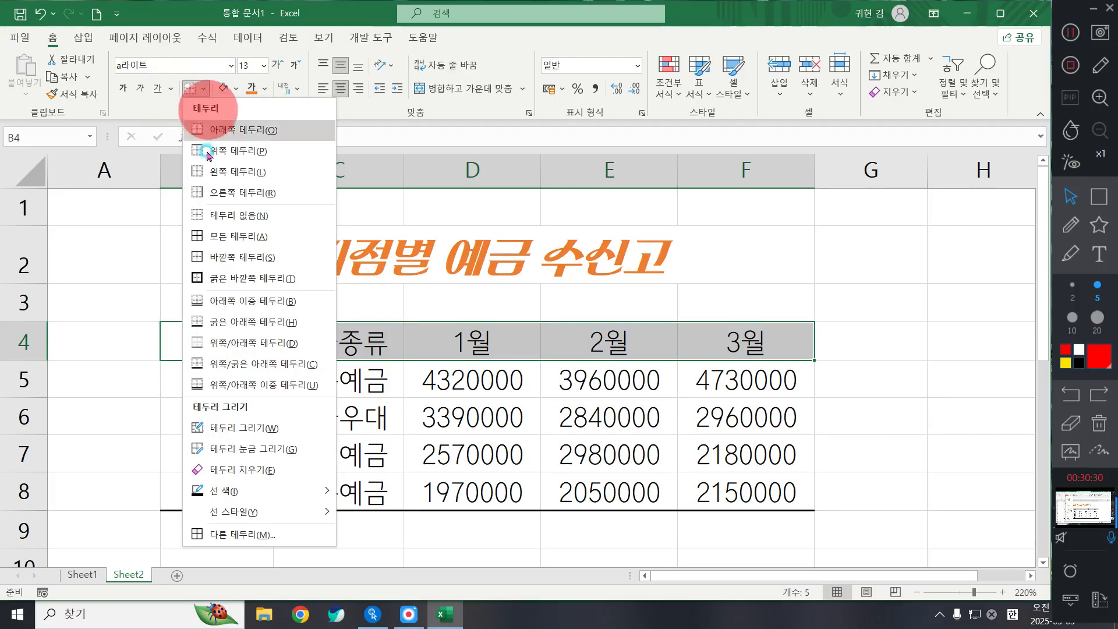
{"action": "left_click", "coordinate": [235, 131]}
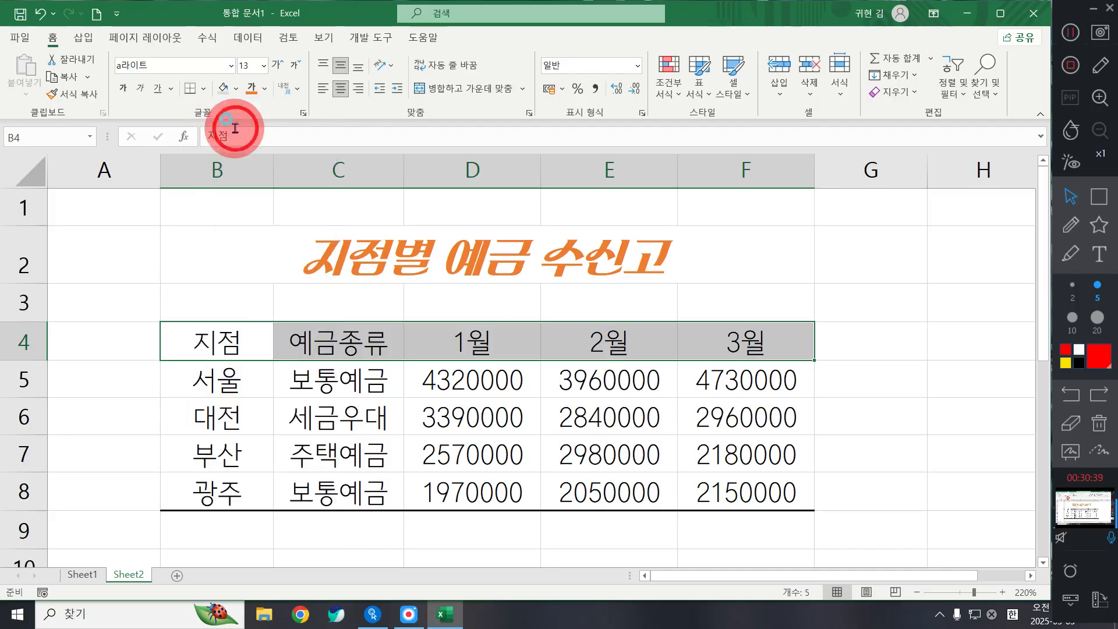
{"action": "left_click", "coordinate": [913, 401]}
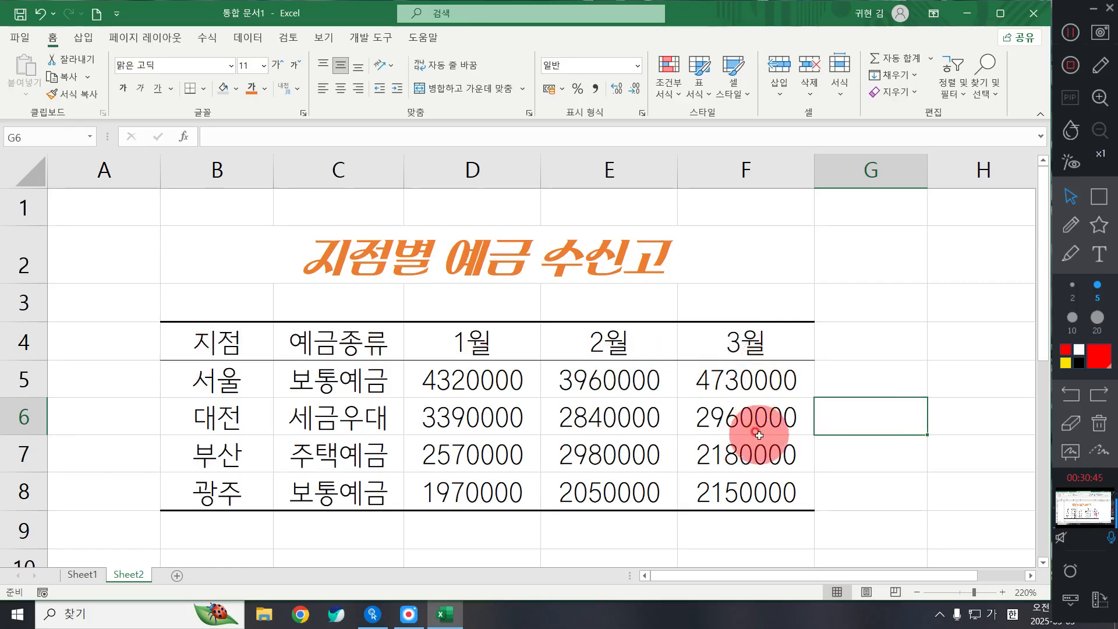
Fill the 대전 row, B6:F6, with the lightest tint of the theme orange
{"action": "left_click_drag", "start_coordinate": [195, 422], "coordinate": [524, 457]}
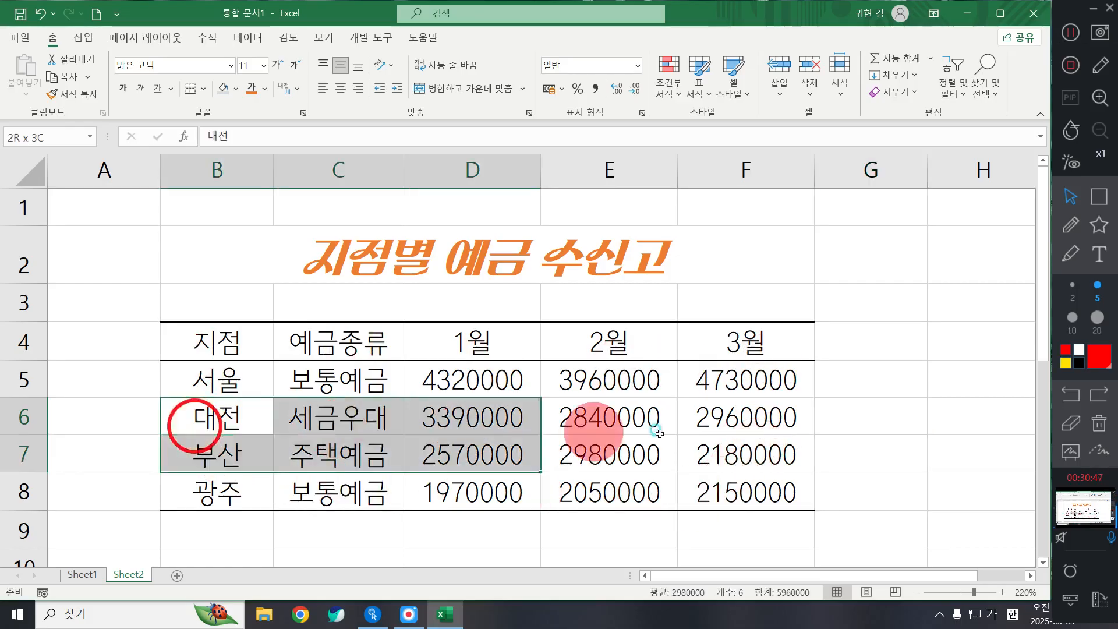
{"action": "left_click_drag", "start_coordinate": [658, 434], "coordinate": [746, 419]}
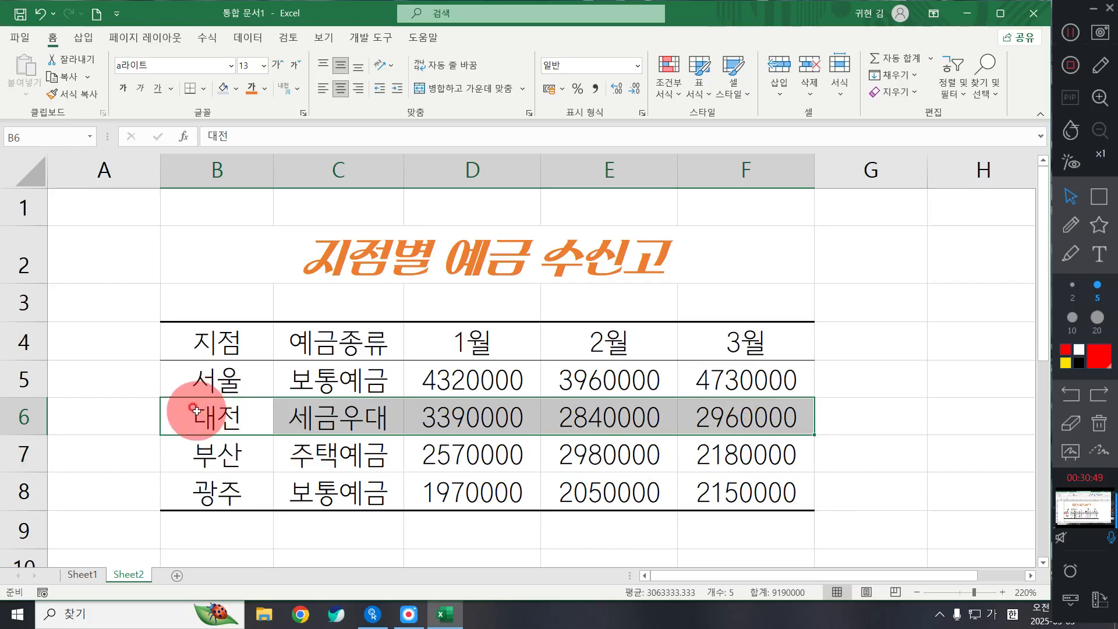
{"action": "left_click_drag", "start_coordinate": [196, 410], "coordinate": [784, 417]}
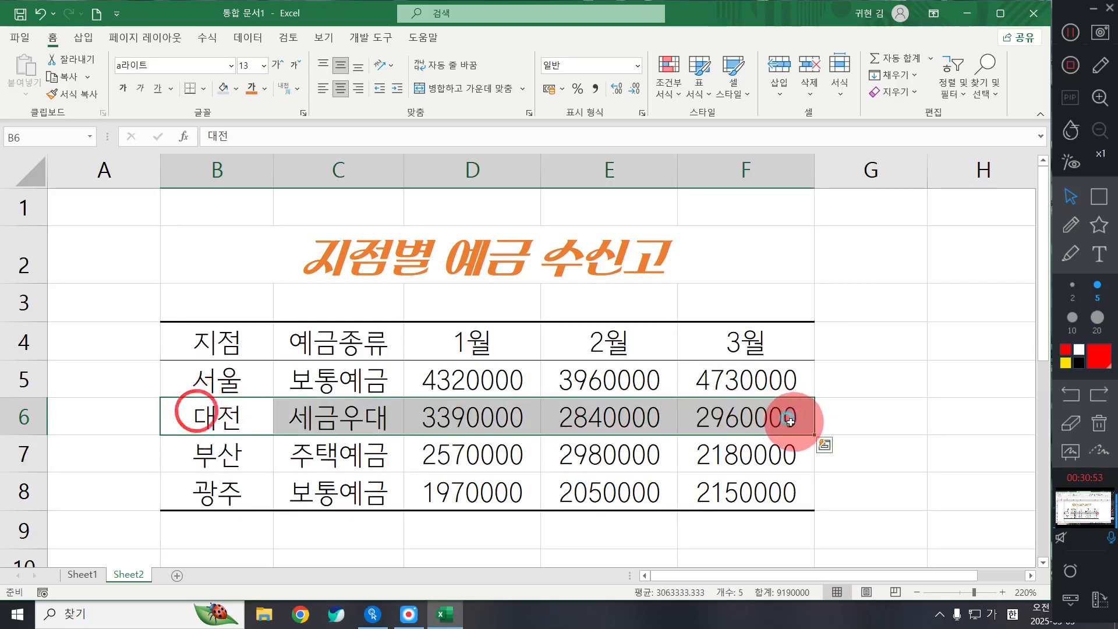
{"action": "left_click", "coordinate": [197, 418]}
{"action": "left_click_drag", "start_coordinate": [197, 418], "coordinate": [758, 429]}
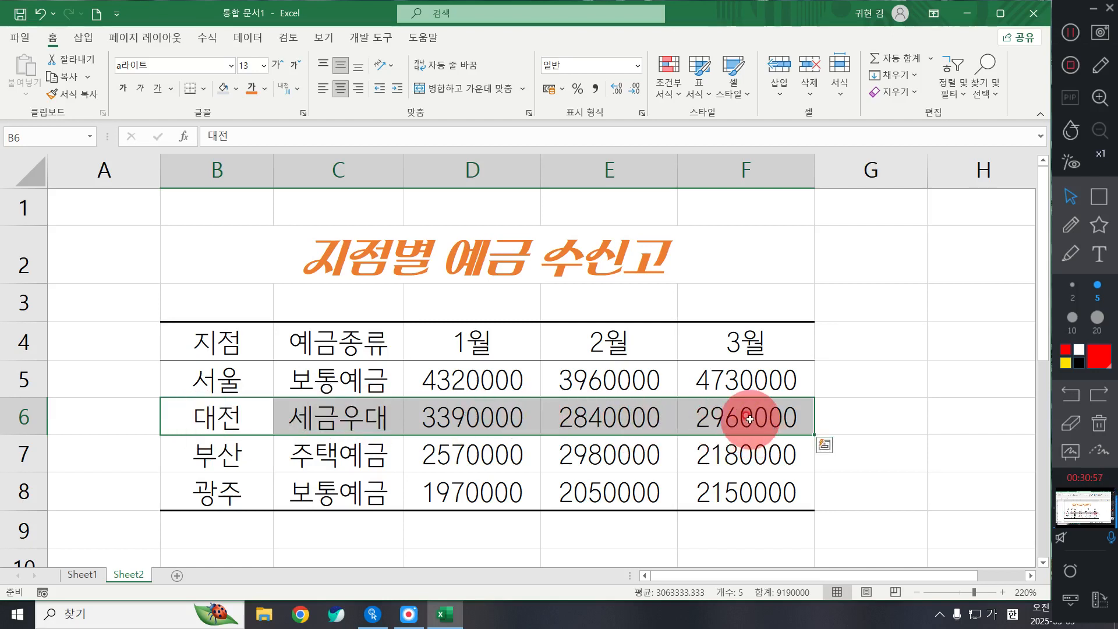
{"action": "left_click_drag", "start_coordinate": [200, 419], "coordinate": [740, 421]}
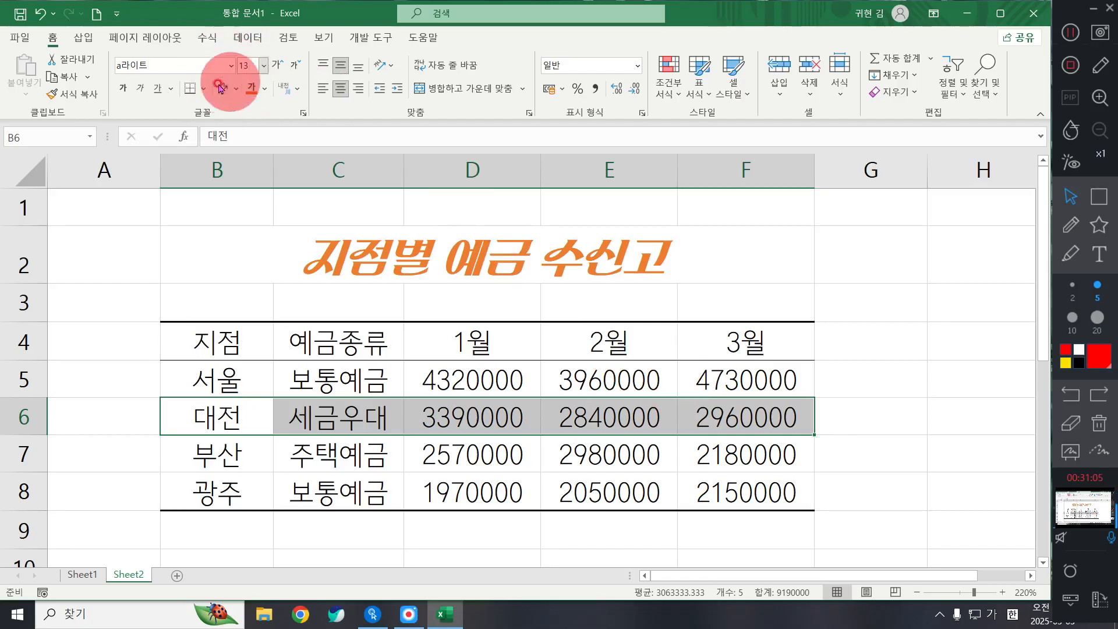
{"action": "left_click", "coordinate": [236, 92]}
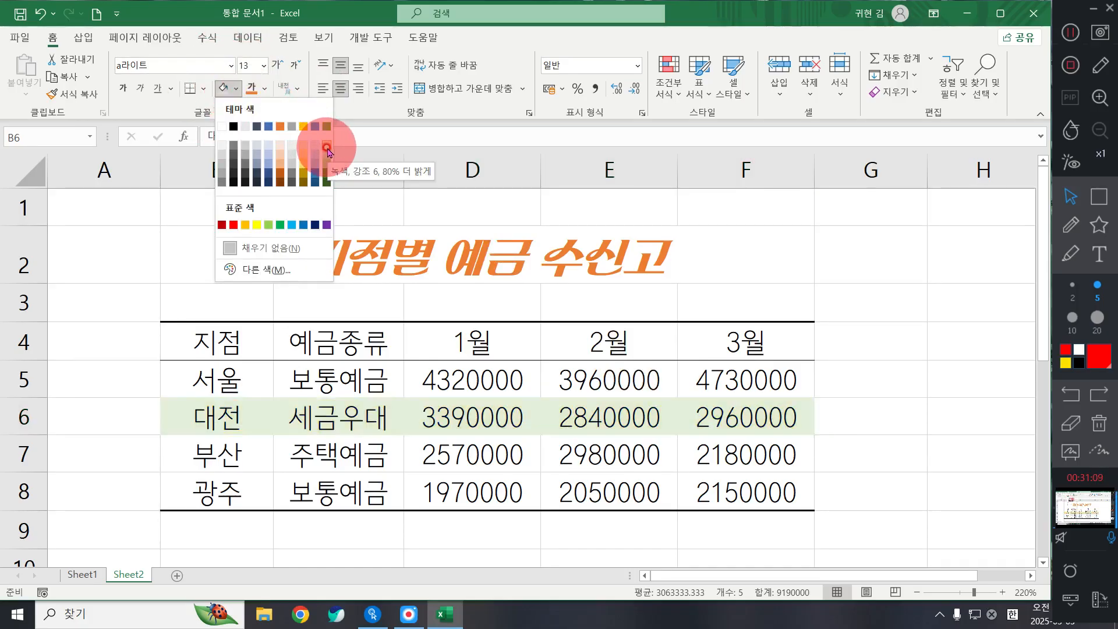
{"action": "left_click", "coordinate": [277, 144]}
Fill the 광주 row, B8:F8, with the lightest tint of the theme orange
{"action": "left_click_drag", "start_coordinate": [239, 481], "coordinate": [745, 495]}
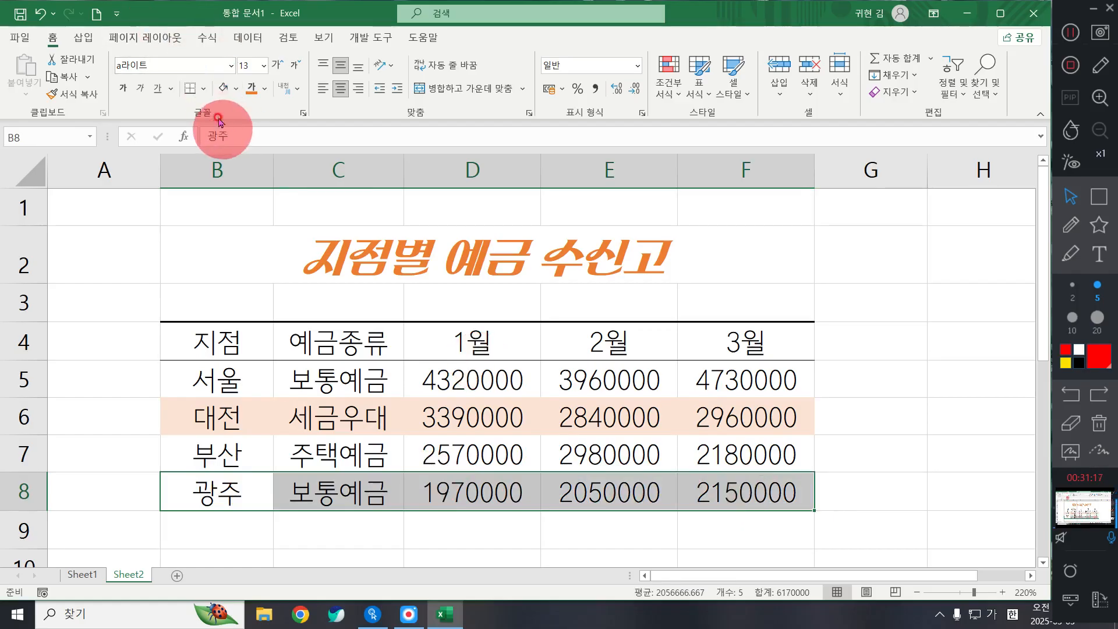
{"action": "left_click", "coordinate": [236, 89]}
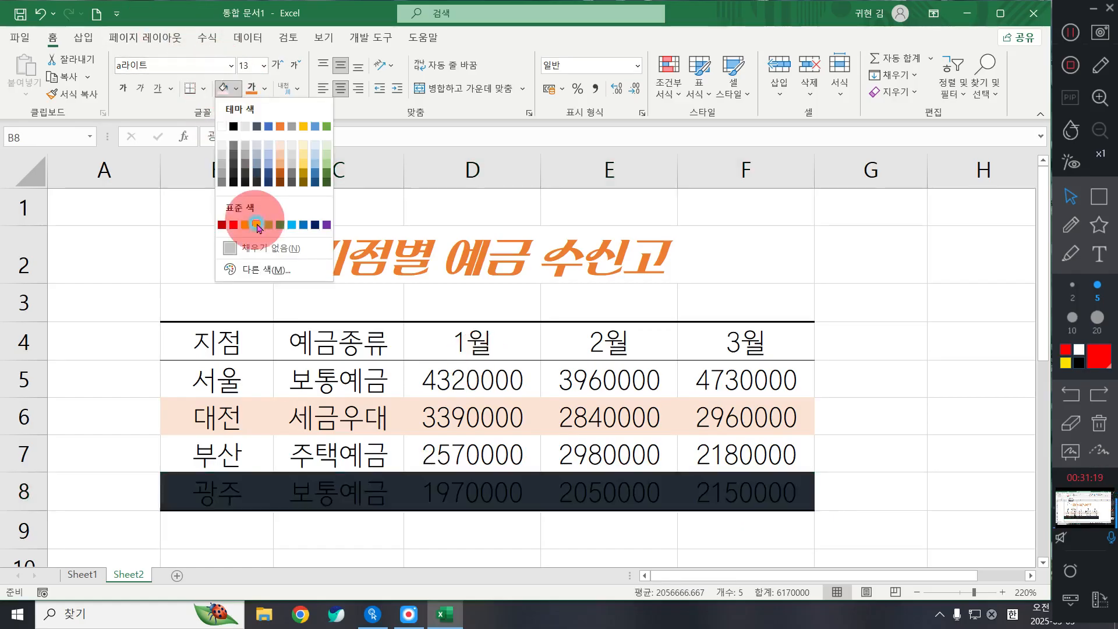
{"action": "left_click", "coordinate": [282, 145]}
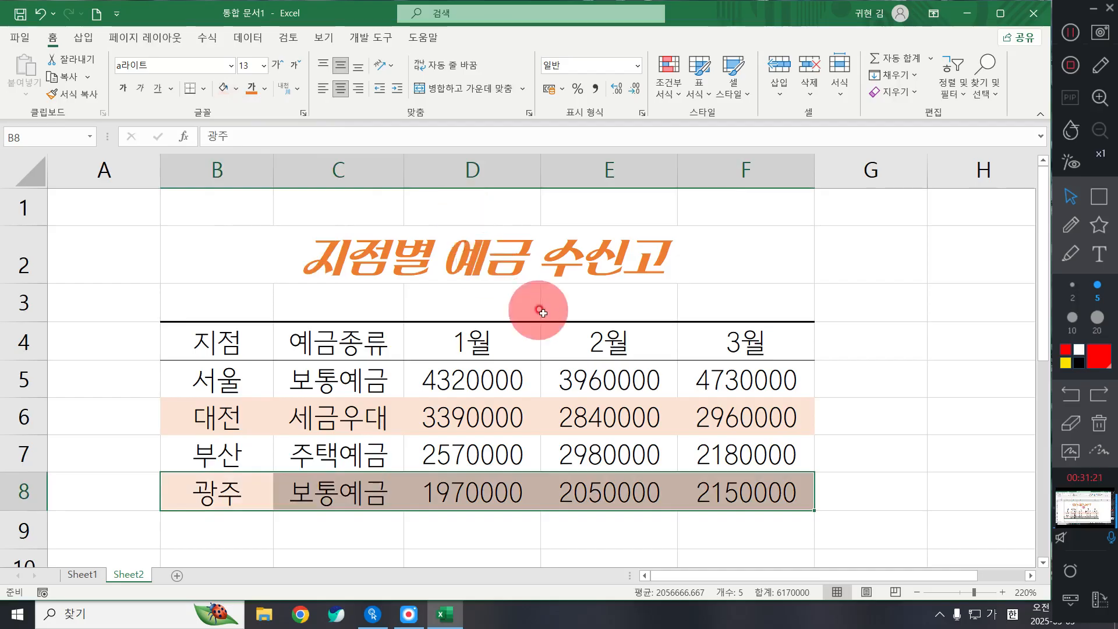
{"action": "left_click", "coordinate": [553, 441]}
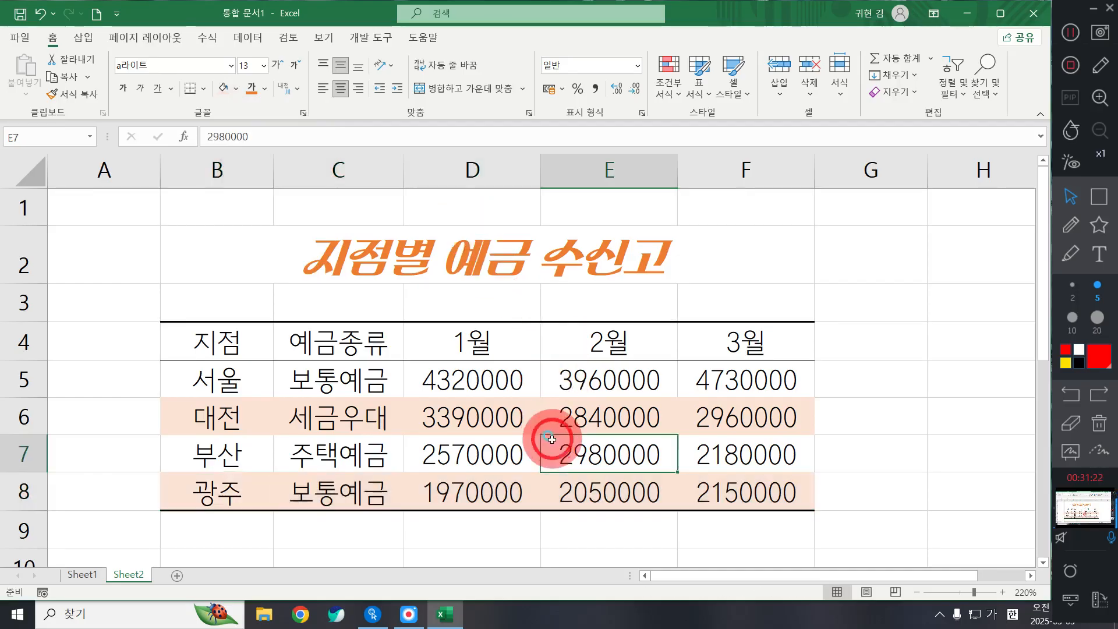
{"action": "left_click", "coordinate": [882, 409]}
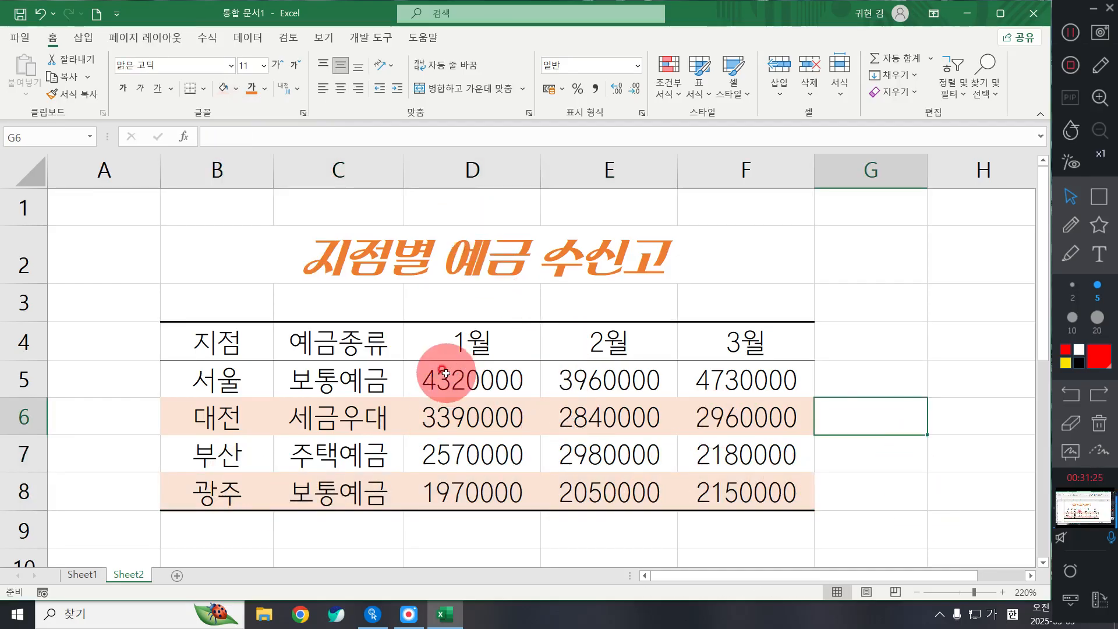
Apply the comma style with thousands separators to the monthly deposit amounts in D5:F8
{"action": "left_click_drag", "start_coordinate": [456, 380], "coordinate": [750, 502]}
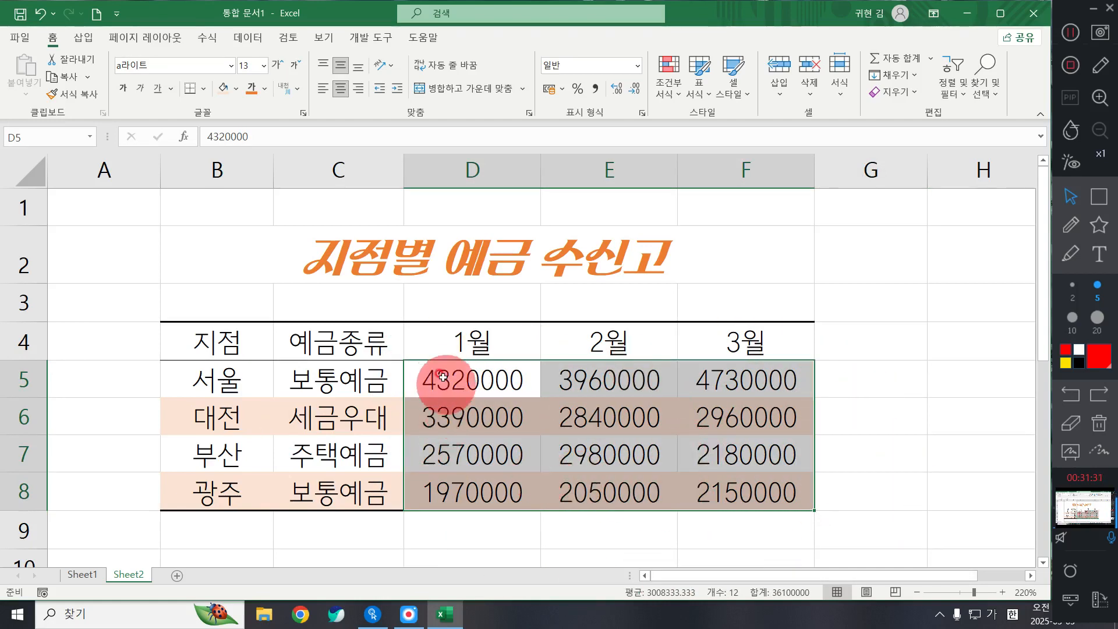
{"action": "left_click_drag", "start_coordinate": [466, 373], "coordinate": [720, 492]}
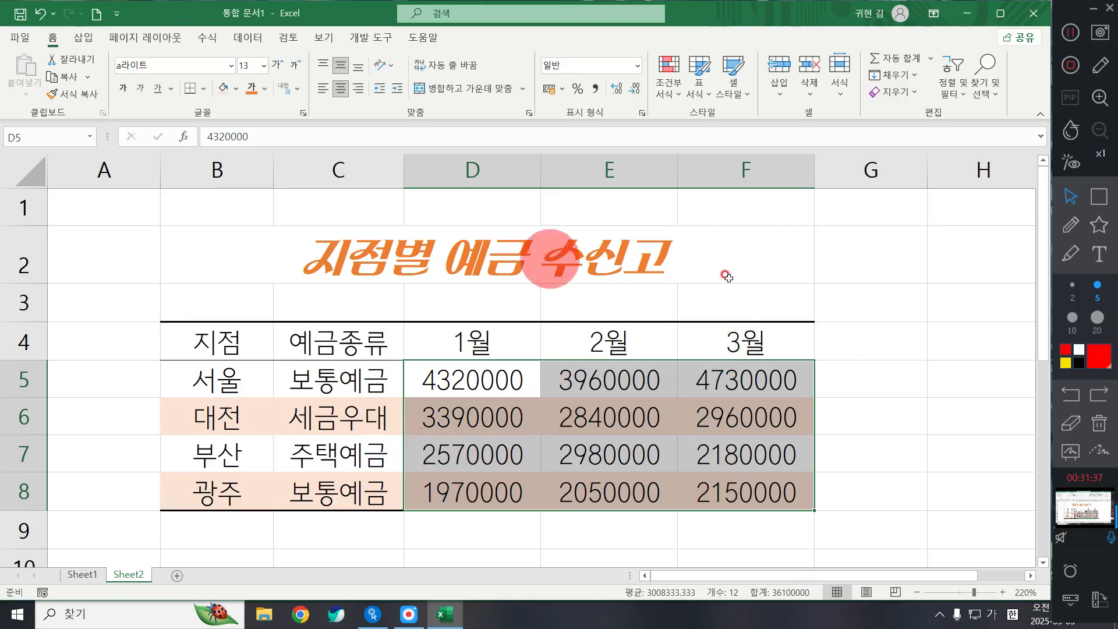
{"action": "left_click", "coordinate": [595, 91]}
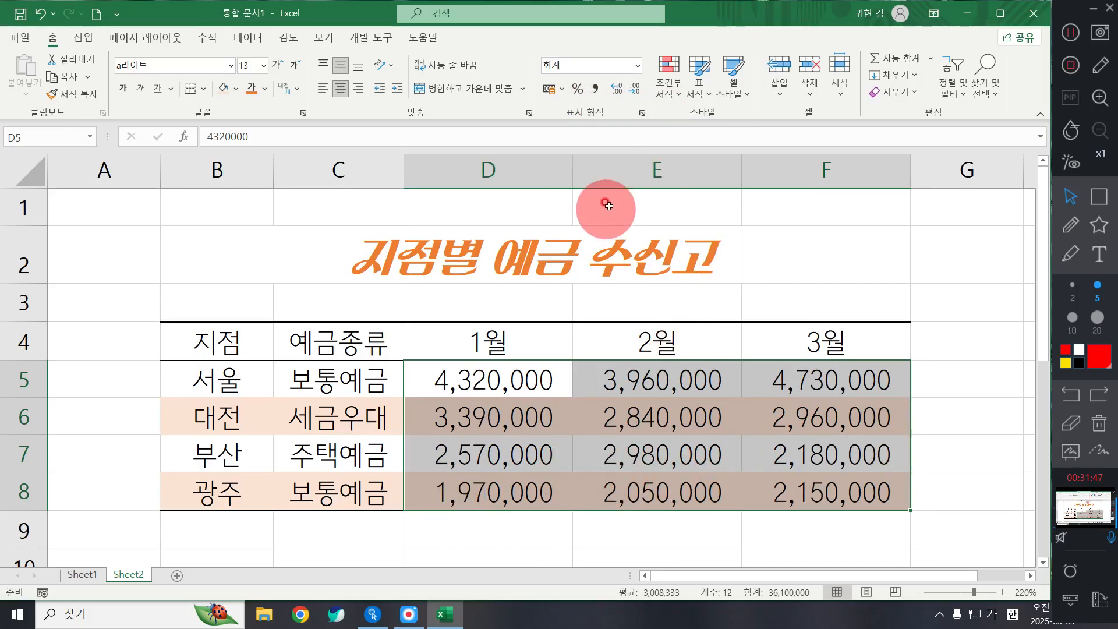
{"action": "left_click", "coordinate": [907, 206]}
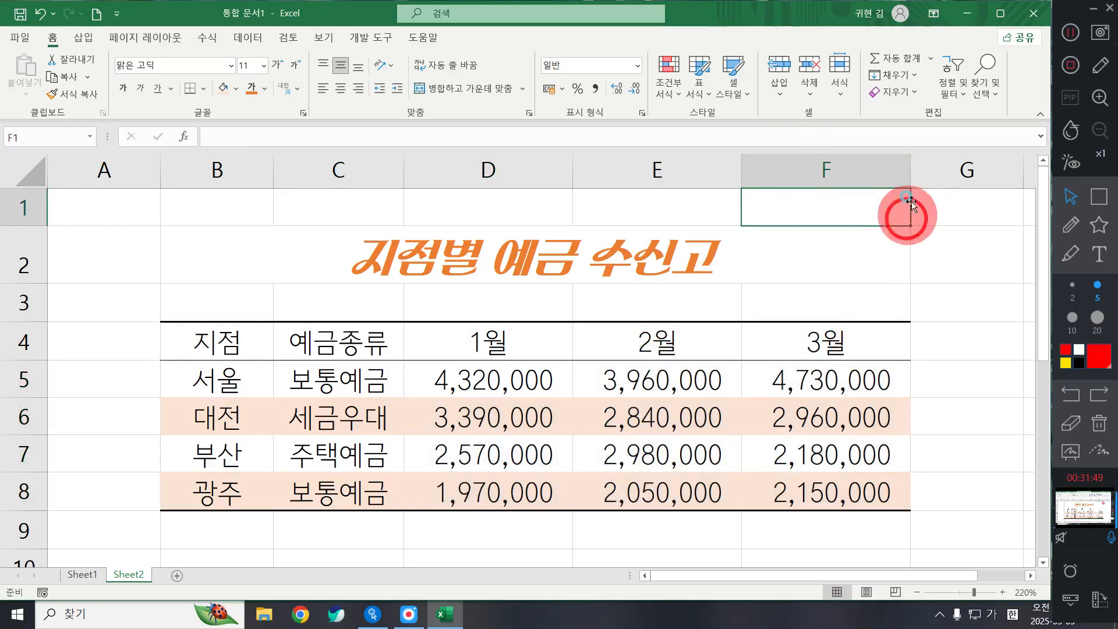
Narrow column F, the 3월 column, and auto-fit its width back to its contents
{"action": "left_click_drag", "start_coordinate": [911, 169], "coordinate": [866, 170]}
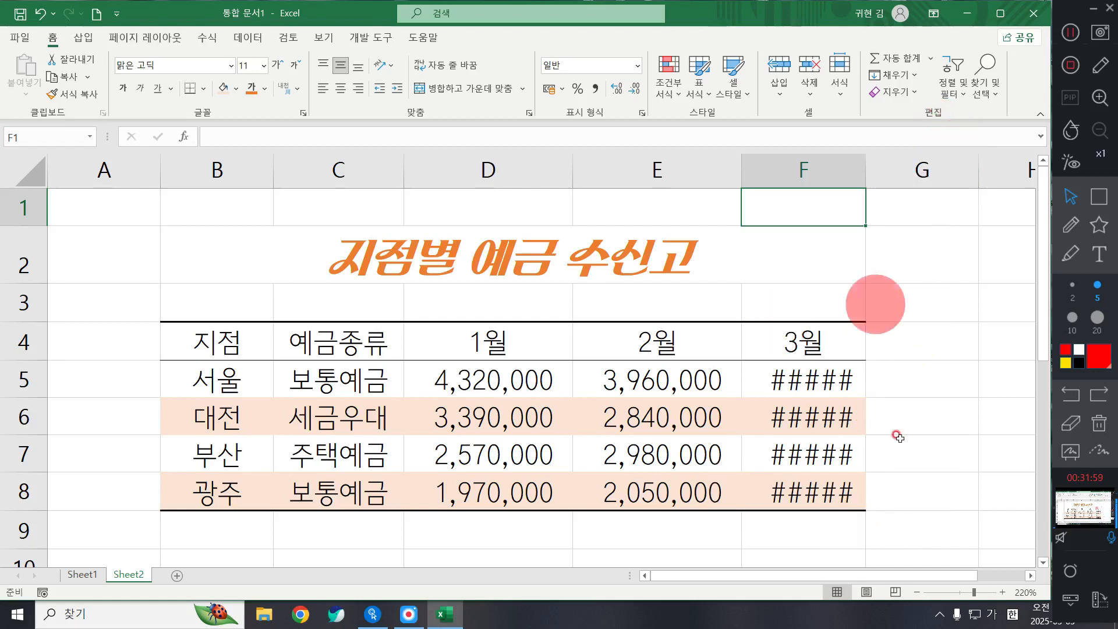
{"action": "double_click", "coordinate": [866, 172]}
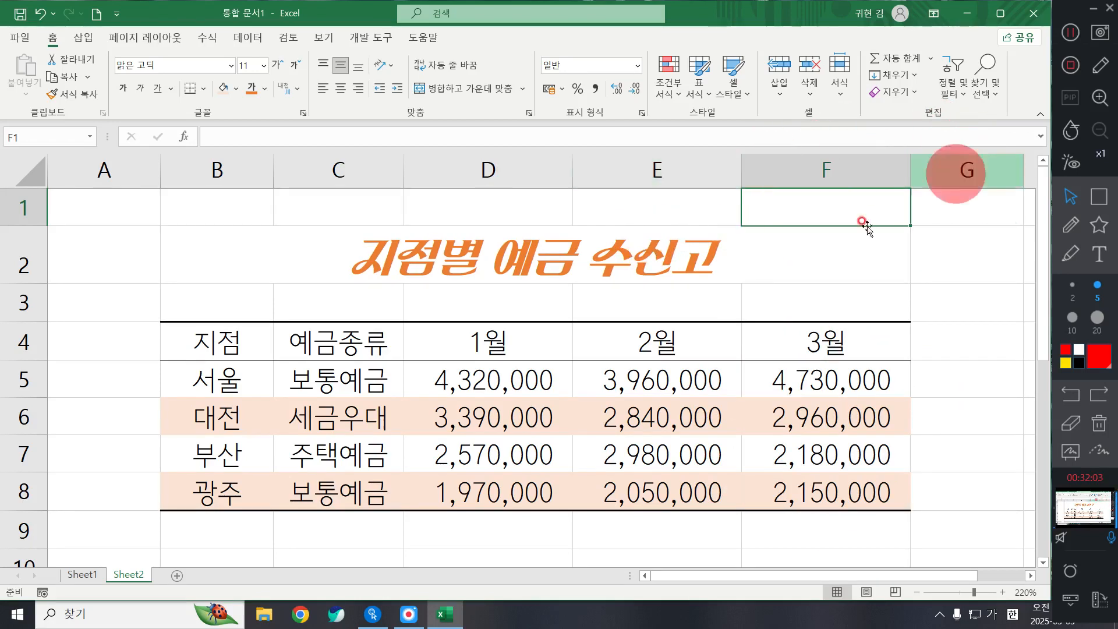
{"action": "left_click", "coordinate": [575, 166]}
{"action": "left_click", "coordinate": [713, 447]}
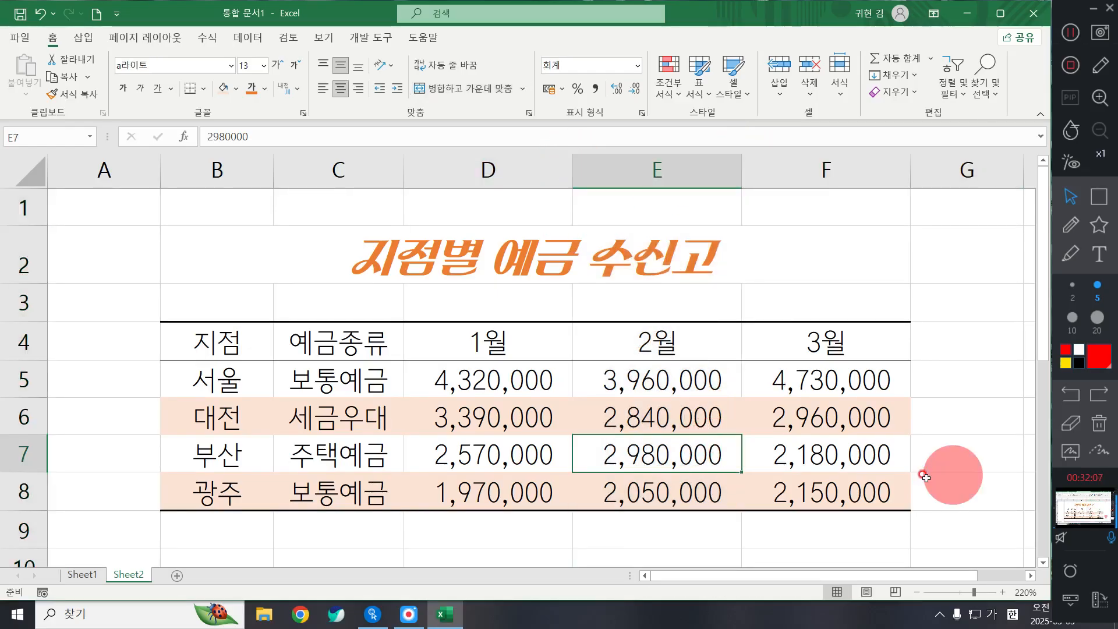